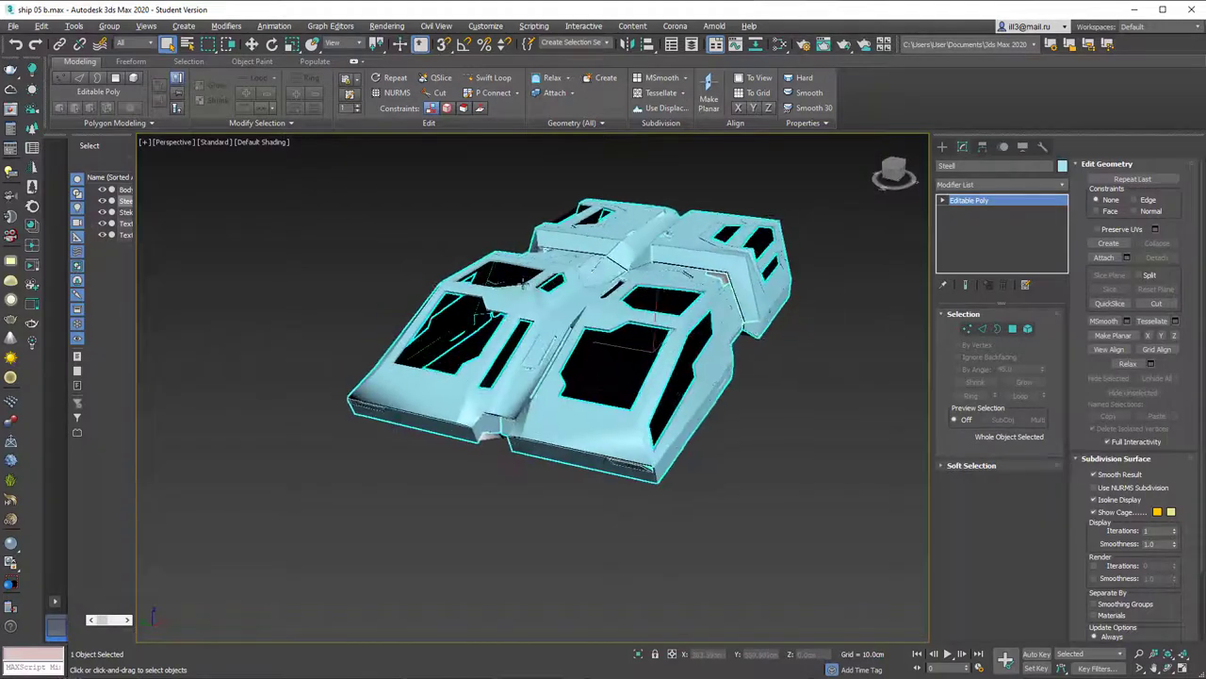
- Clear the smoothing groups on all polygons of the selected Steell object, leave polygon editing and deselect the object
mouse_move(566, 283)
middle_mouse_down("alt")
mouse_move(565, 227)
mouse_move(558, 285)
middle_mouse_up("alt")
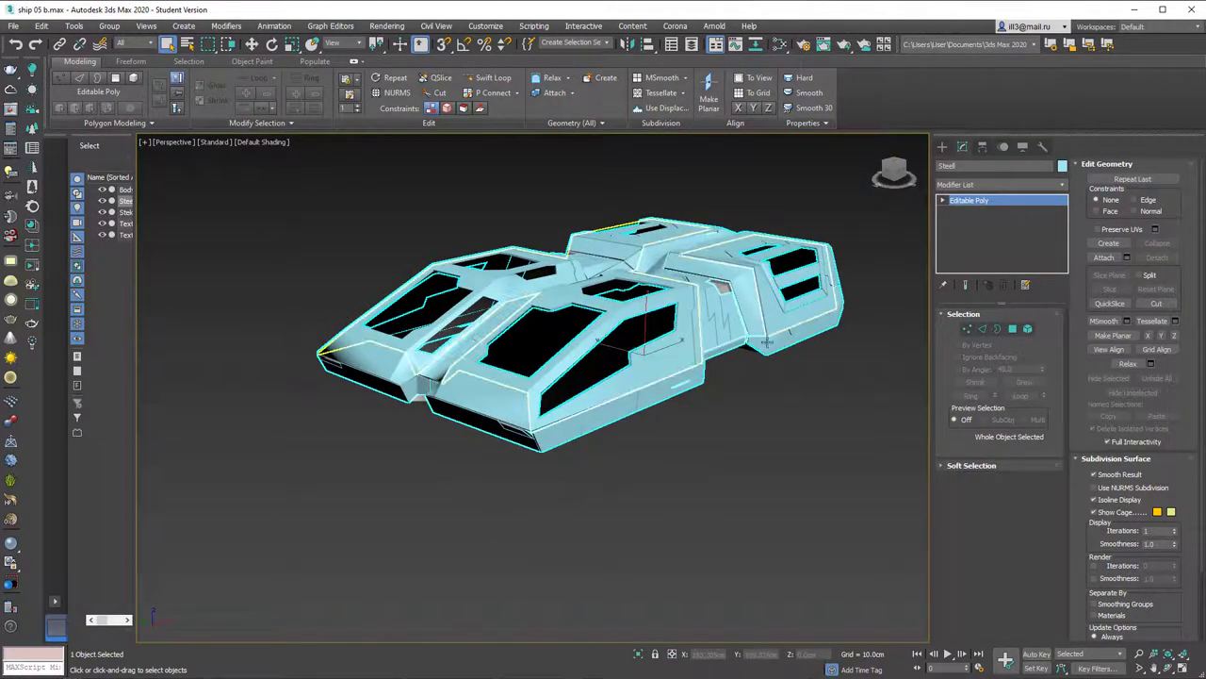
key("4")
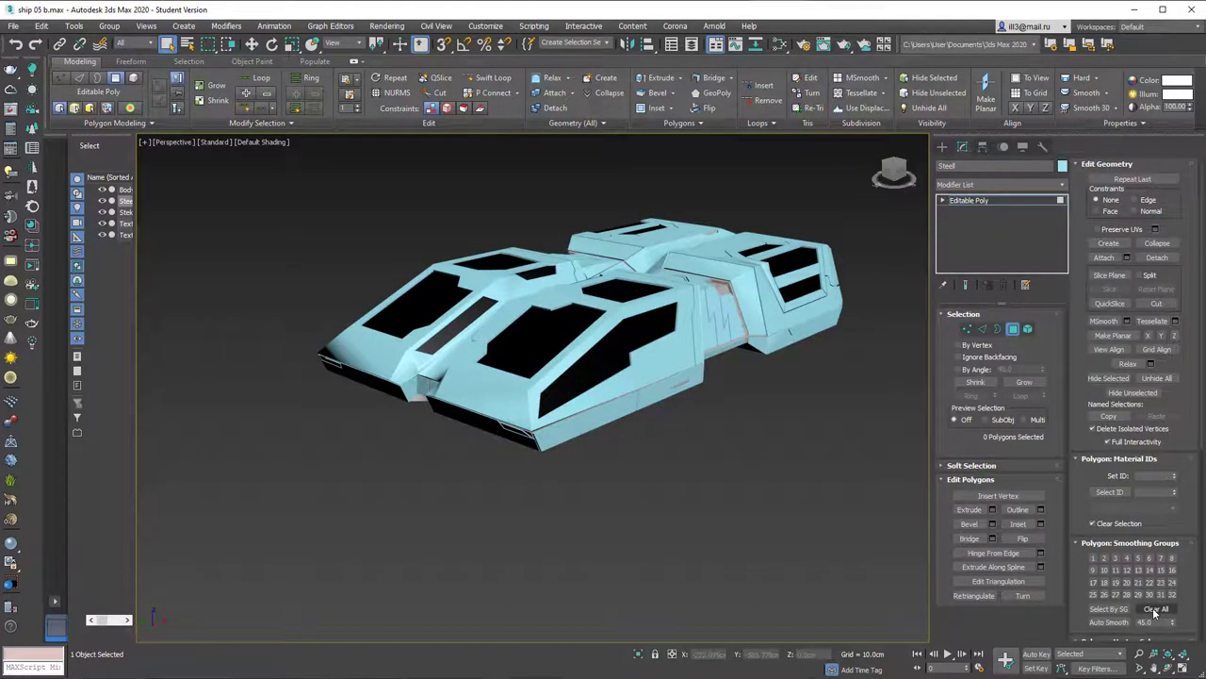
key("ctrl+a")
left_click(1159, 613)
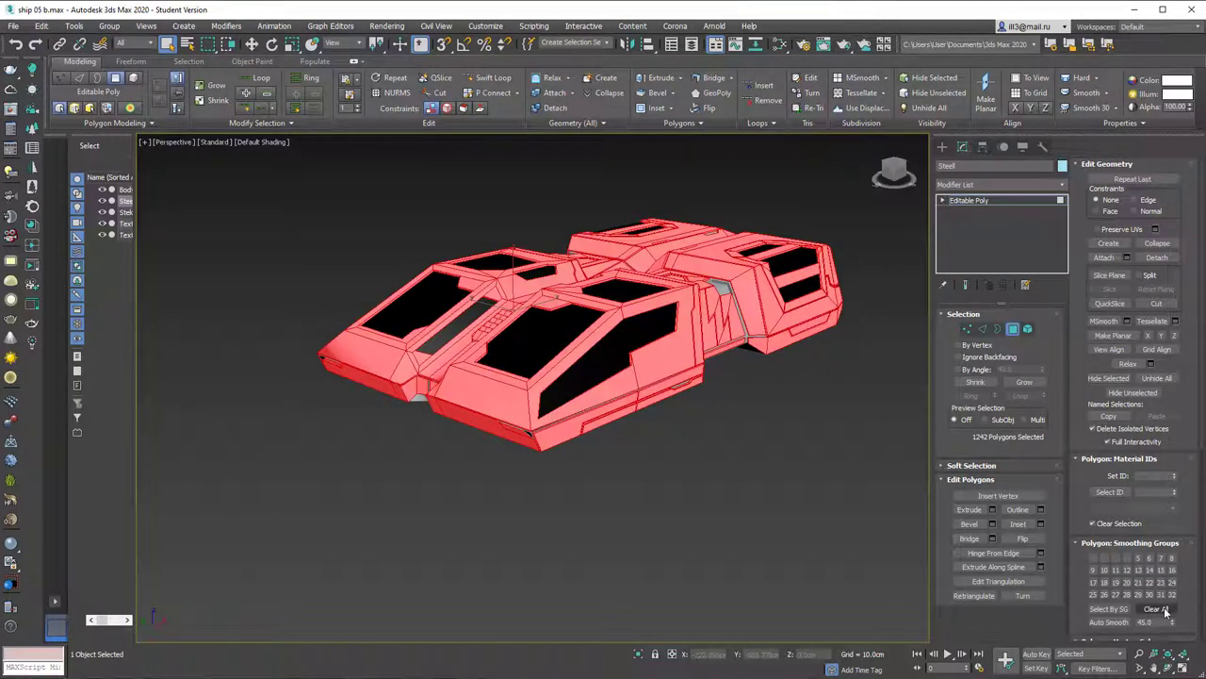
left_click(1165, 611)
left_click(1158, 611)
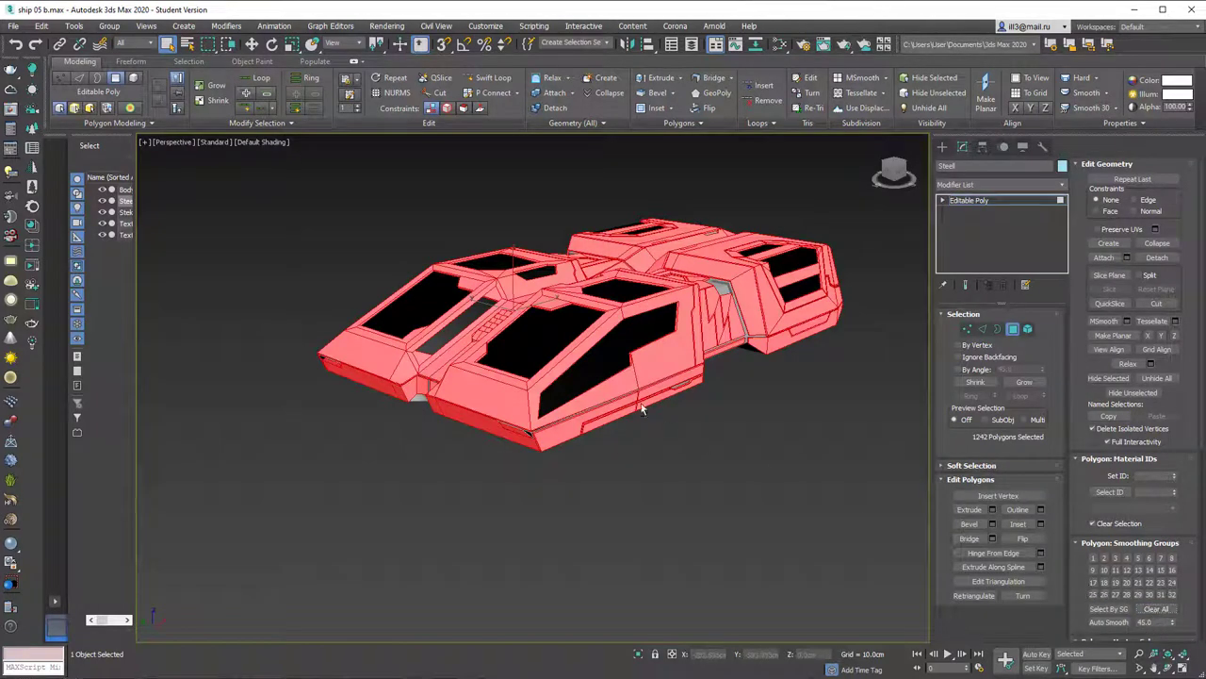
middle_click_drag(641, 409, 643, 386, "alt")
left_click(648, 525)
middle_click_drag(649, 526, 847, 403, "alt")
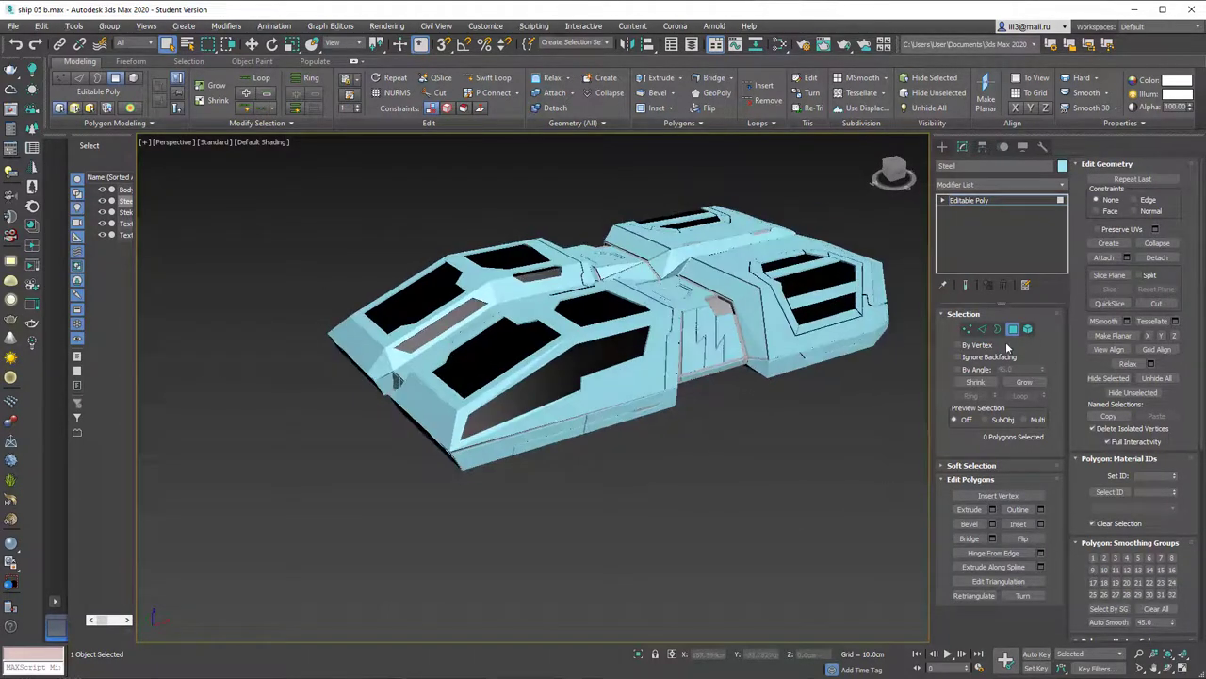
left_click(1013, 330)
left_click(835, 417)
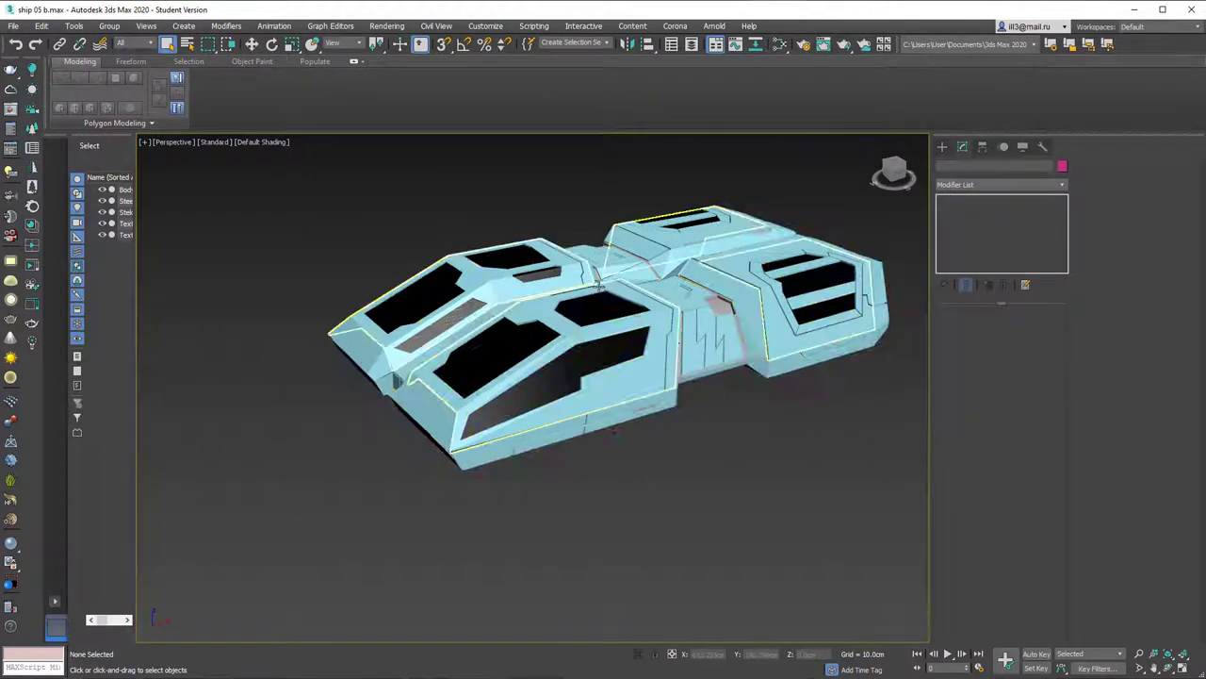
middle_click_drag(638, 410, 781, 428, "alt")
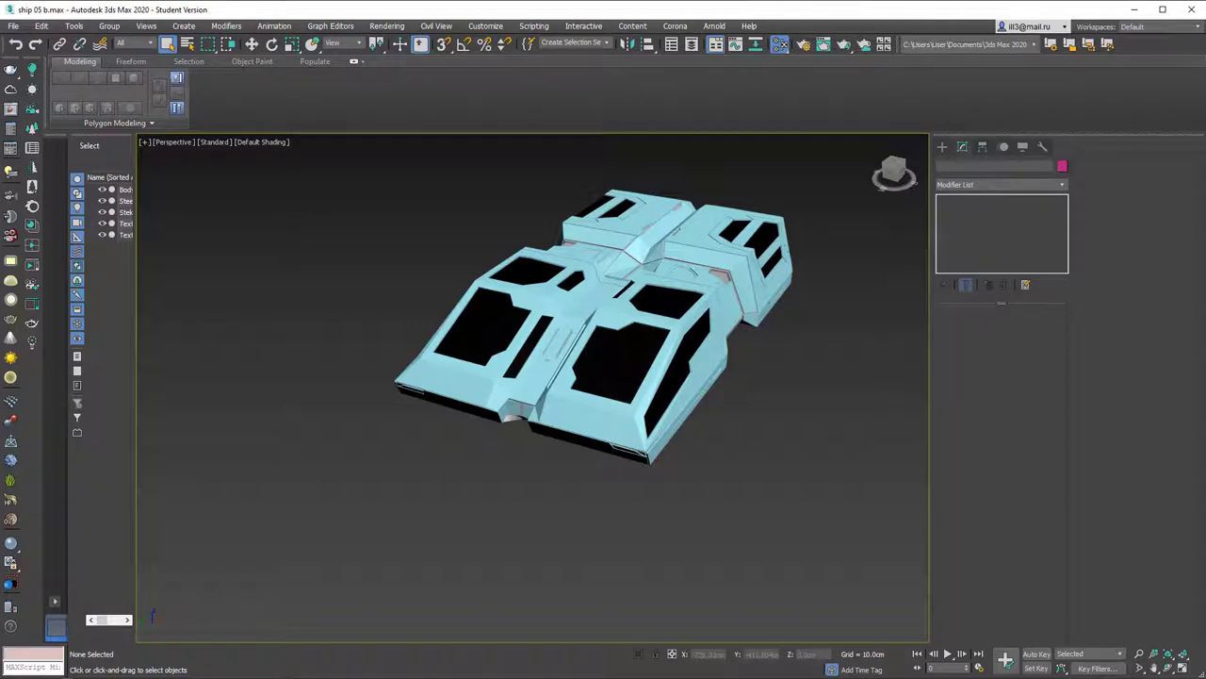
- Open the Slate Material Editor, shrink and reposition its window, and hide the Material/Map Browser
left_click(628, 422)
key("m")
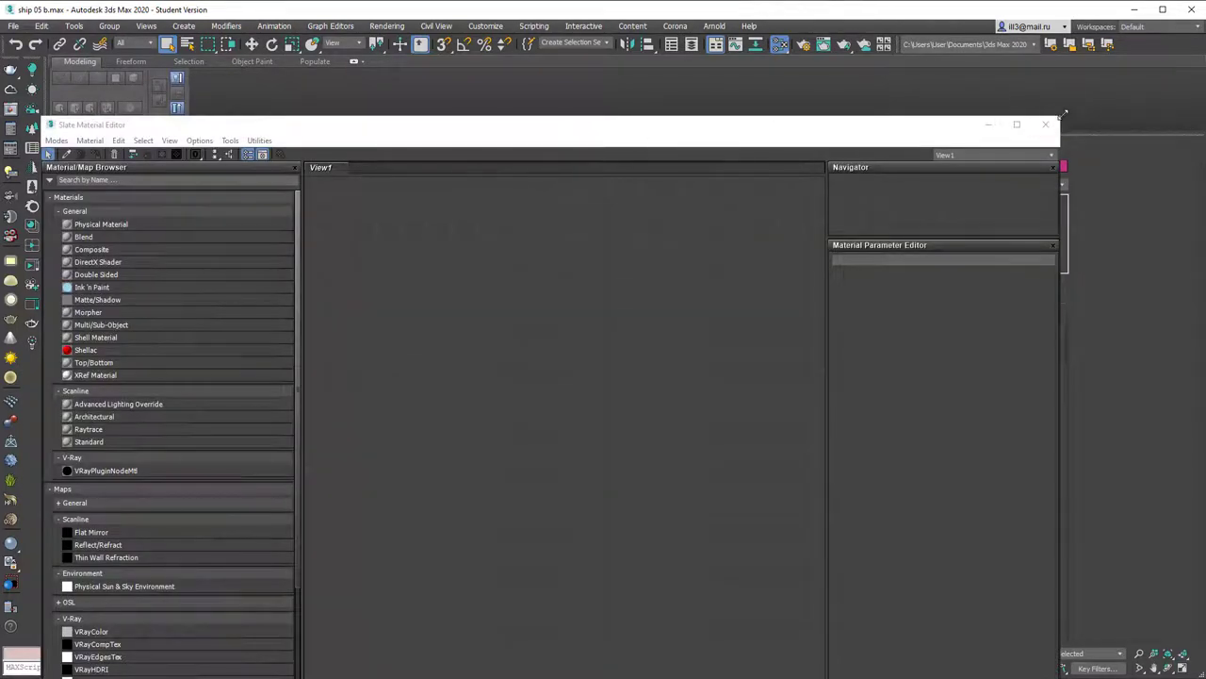
left_click_drag(1062, 119, 861, 289)
left_click_drag(613, 299, 857, 149)
right_click(621, 252)
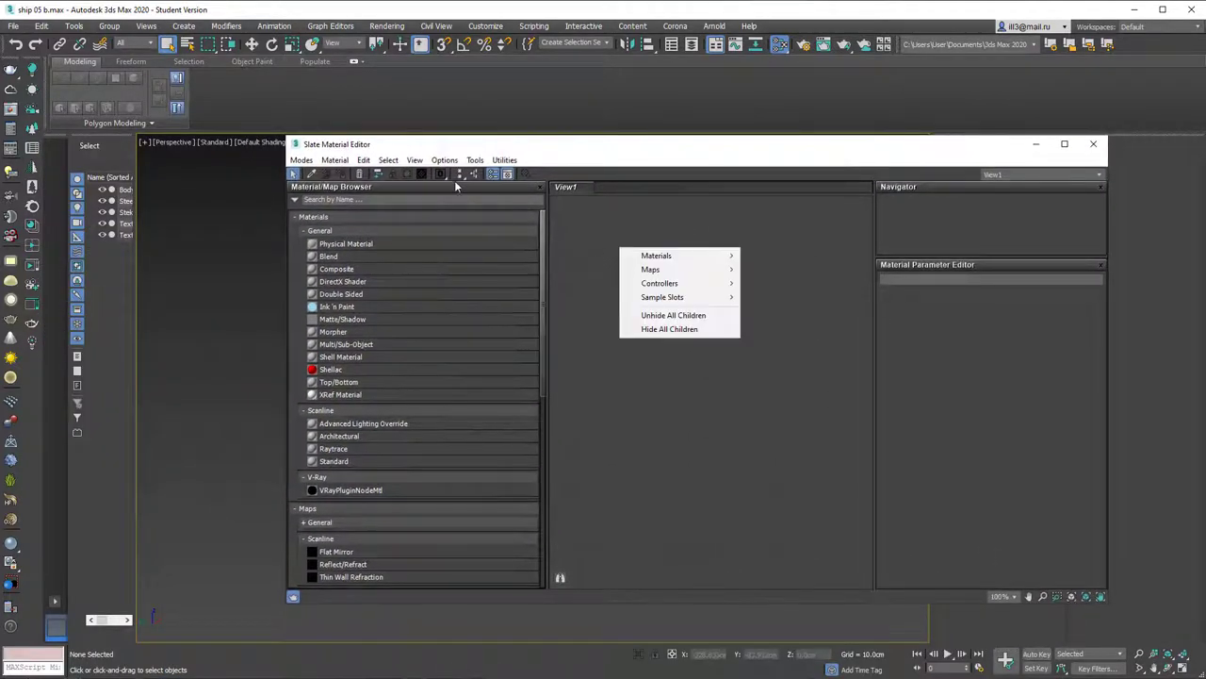
left_click(492, 174)
- Add a Scanline Standard material node to the empty material view and place it near the view's upper side
right_click(567, 236)
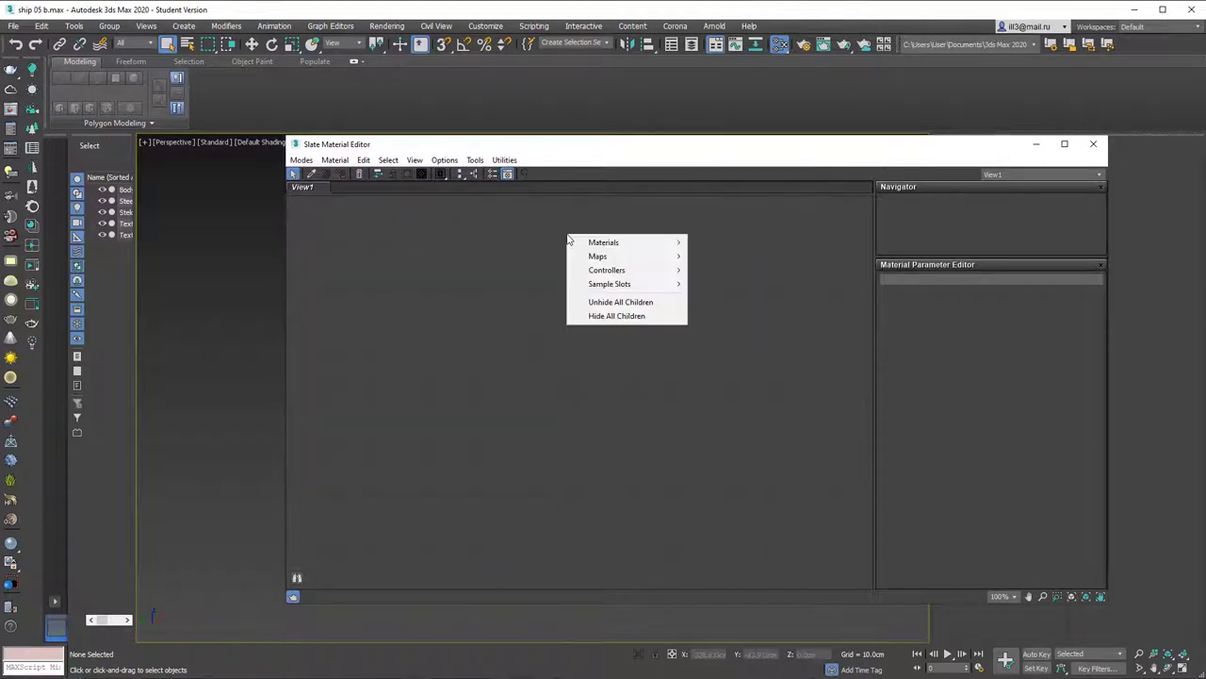
mouse_move(590, 245)
mouse_move(717, 251)
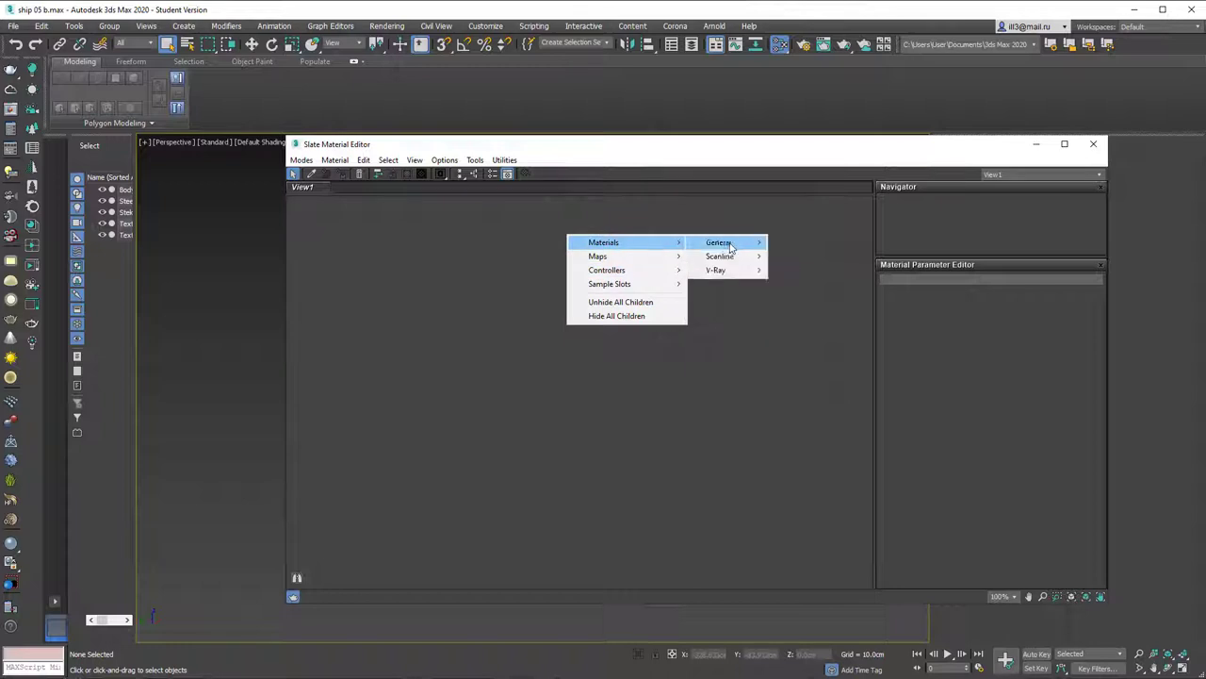
left_click(796, 291)
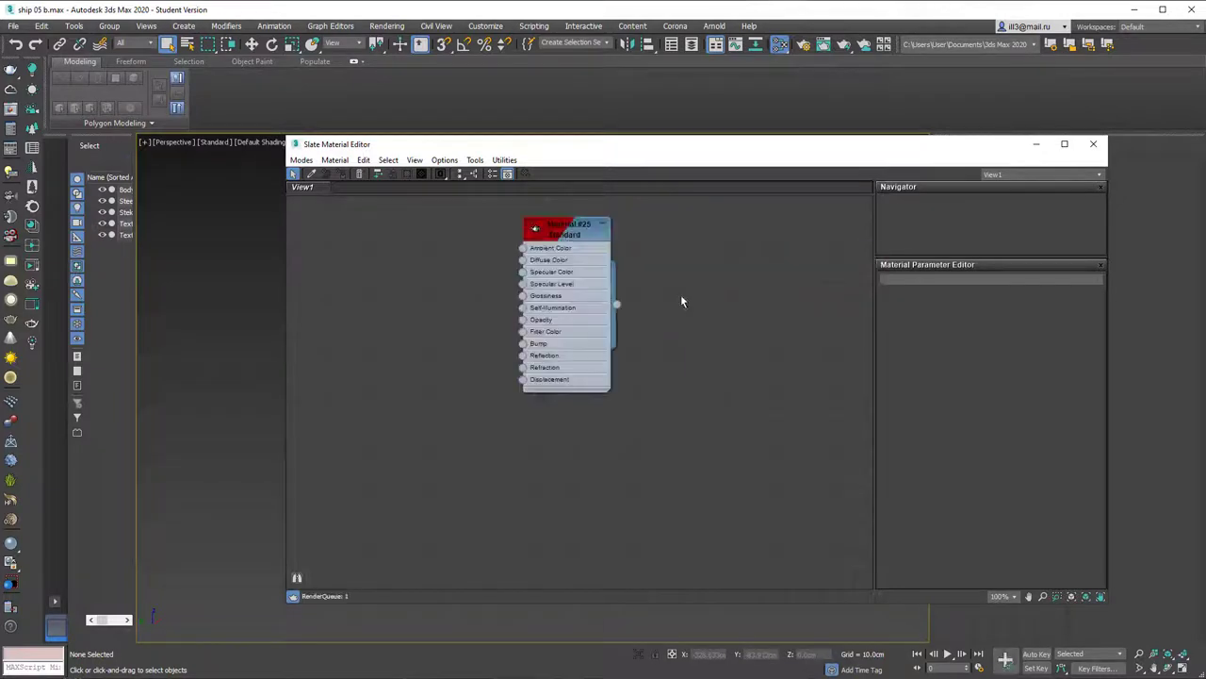
left_click_drag(575, 238, 468, 265)
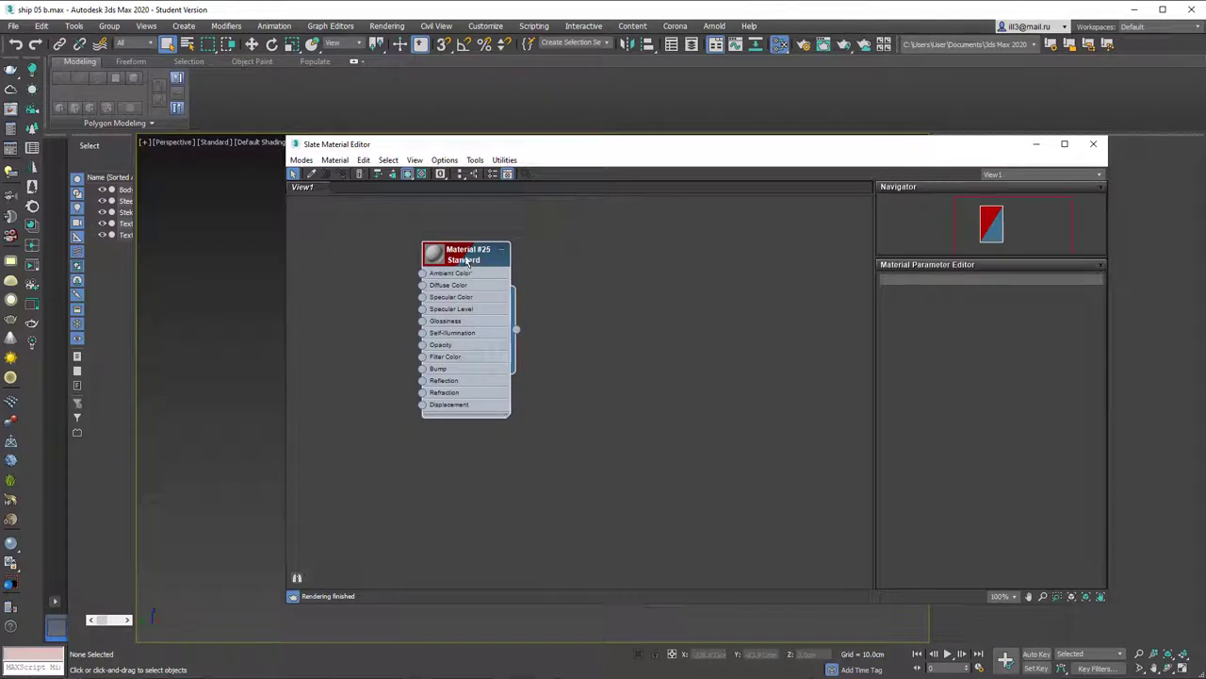
- Hide the Standard material's unused nodeslots and copy the node to get four Standard materials in a row
right_click(465, 261)
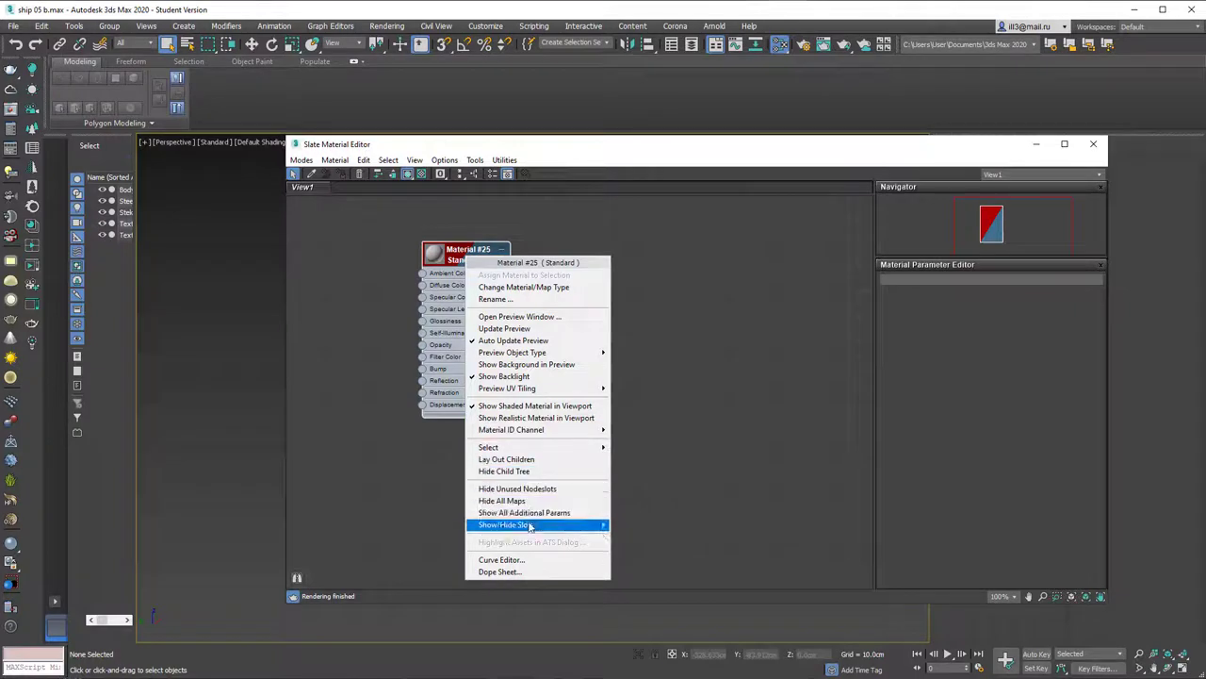
left_click(523, 488)
left_click_drag(509, 250, 788, 275)
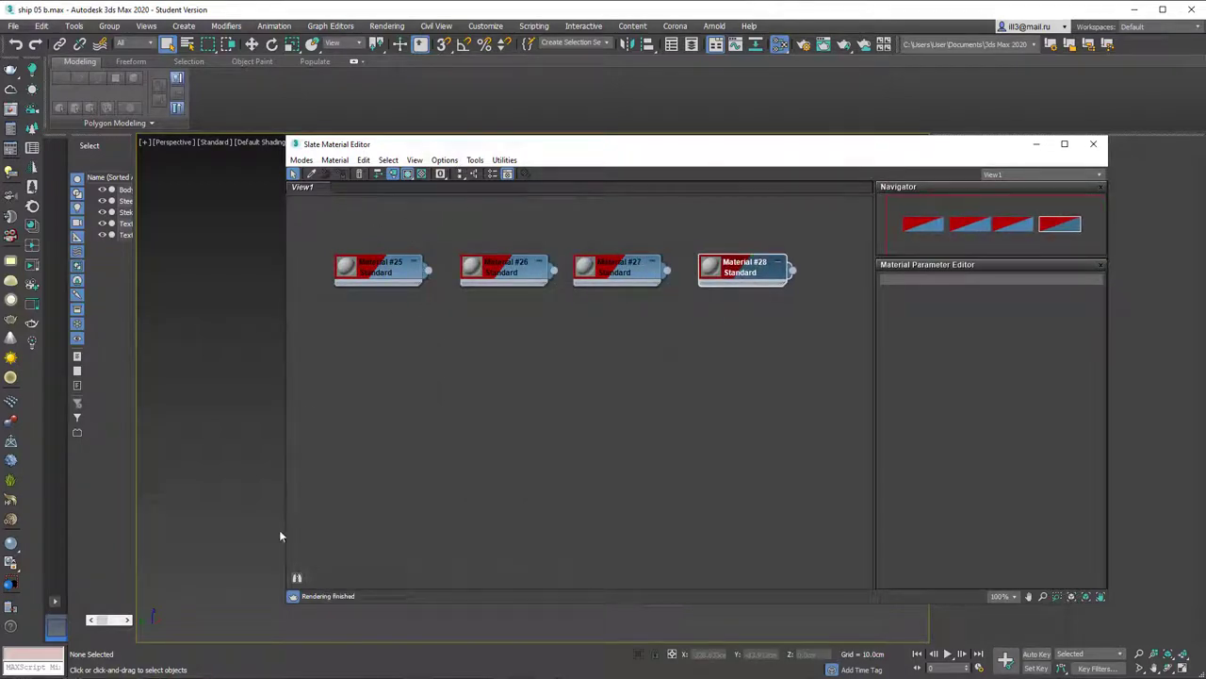
- Rename the first Standard material in the row as Black Body
left_click(386, 268)
double_click(386, 267)
left_click_drag(625, 157, 586, 191)
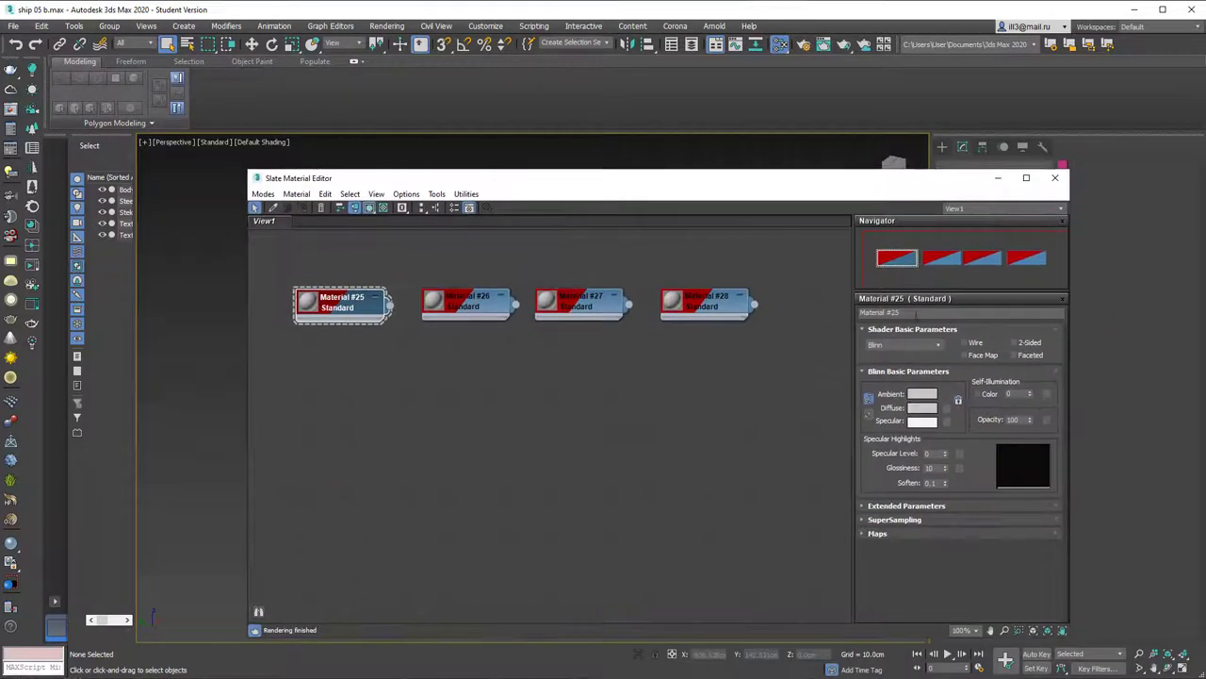
left_click(861, 312)
type("Black")
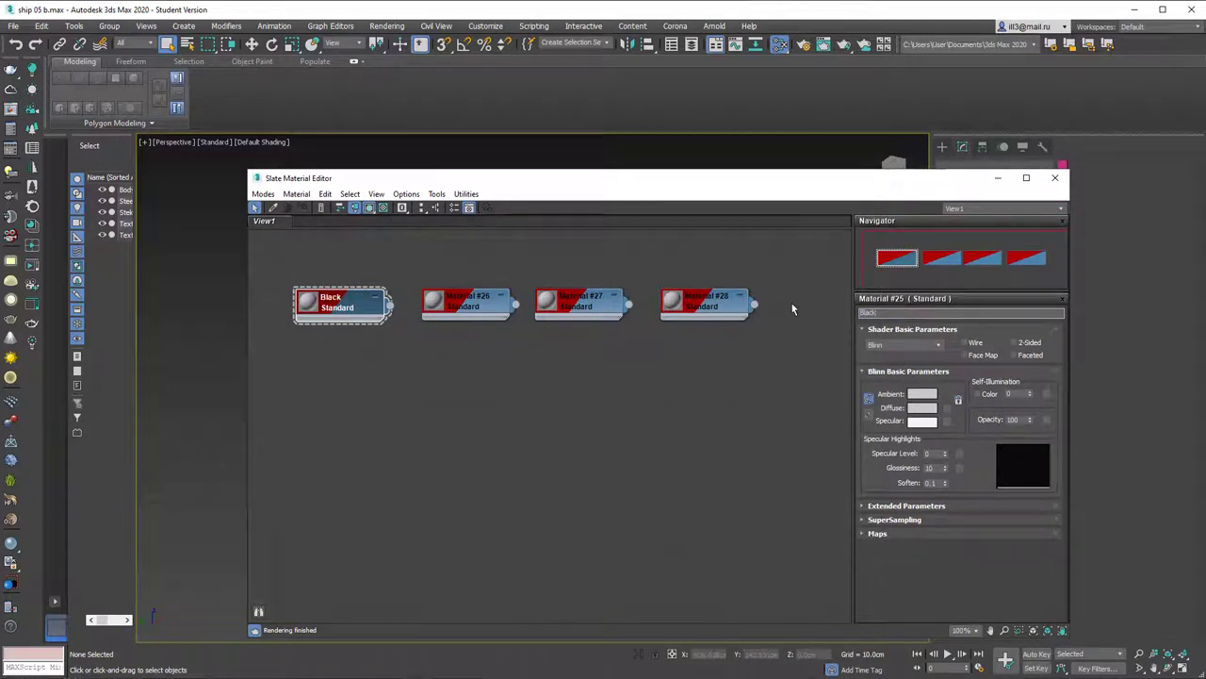
type(" Body")
key("Return")
- Give the Black Body material a black diffuse color and set its Specular Level to 82
left_click(366, 302)
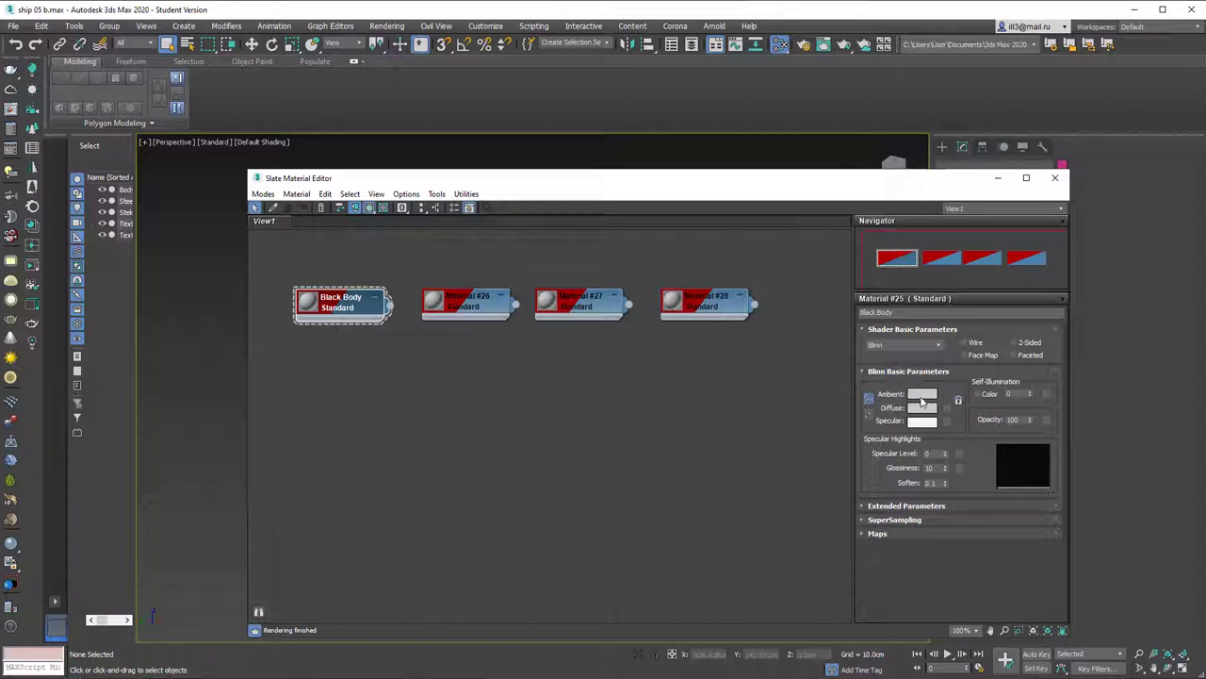
left_click(923, 409)
left_click_drag(367, 110, 367, 178)
left_click(464, 193)
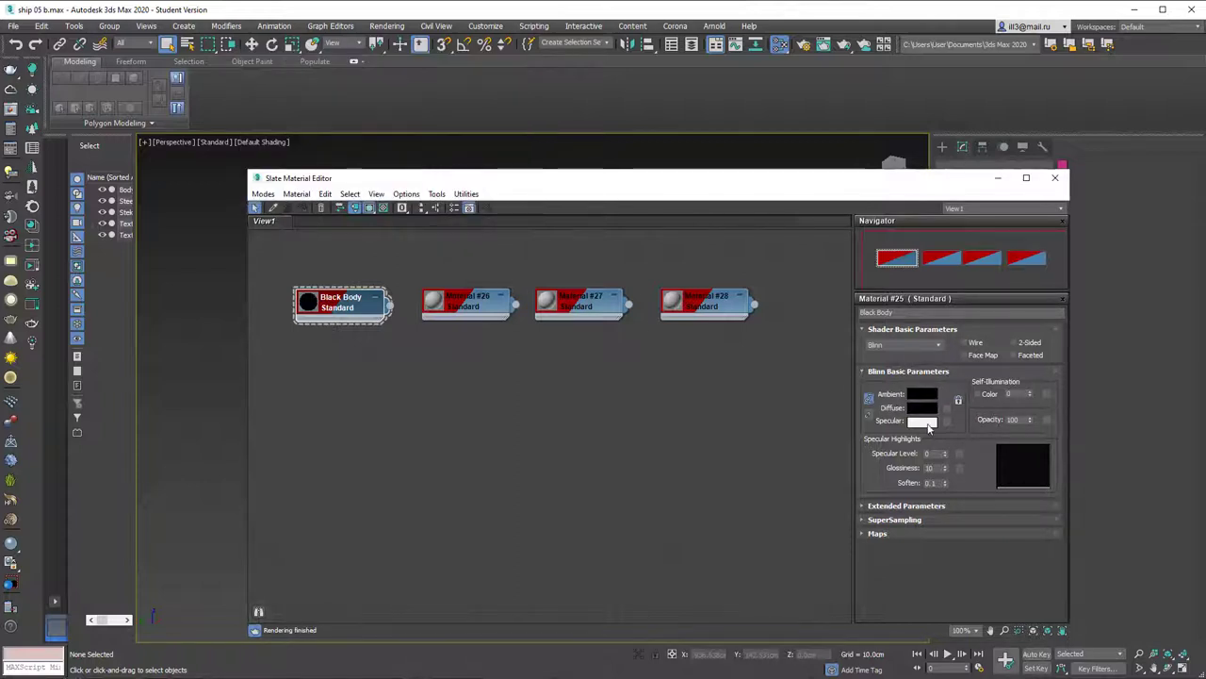
left_click_drag(929, 424, 932, 405)
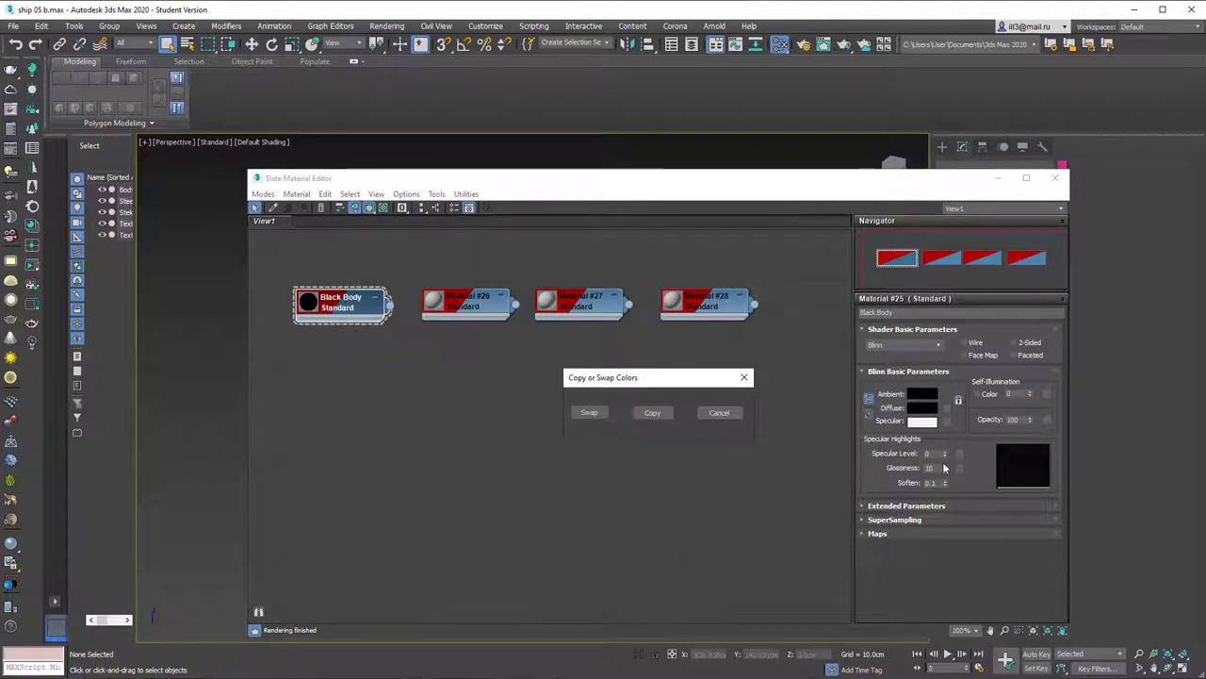
left_click(713, 416)
left_click_drag(946, 434, 945, 453)
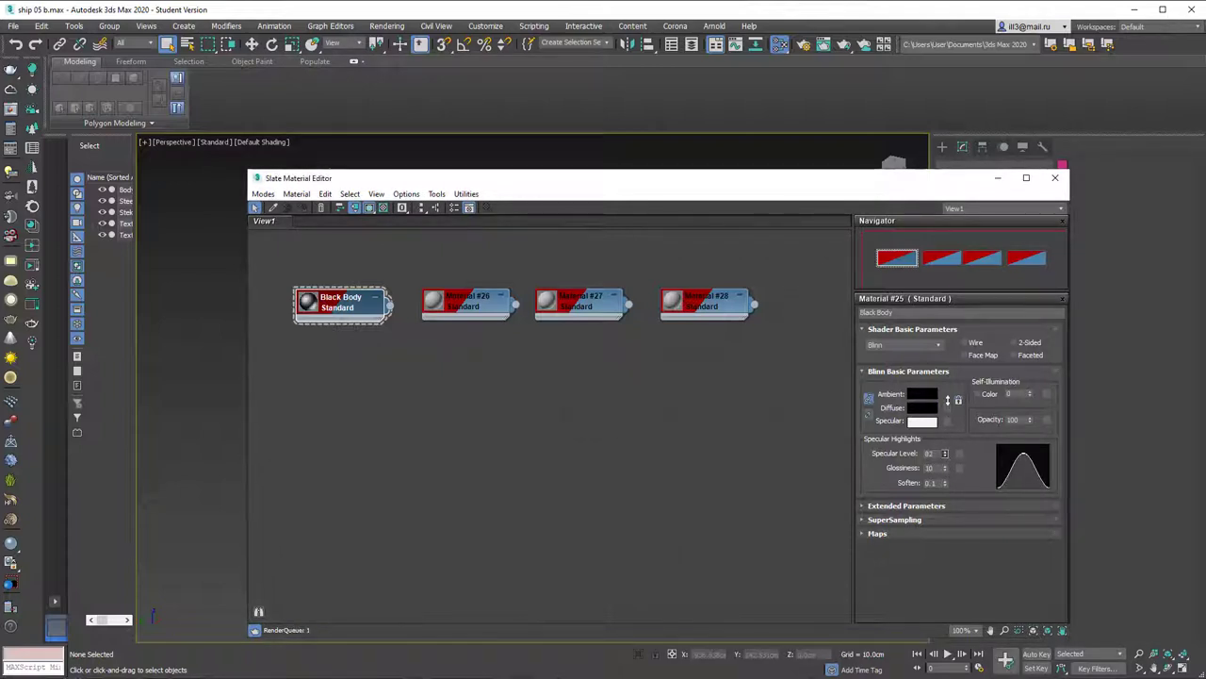
- Enlarge the Black Body node's preview and assign the material to the ship's Body object
double_click(322, 311)
left_click_drag(323, 311, 296, 286)
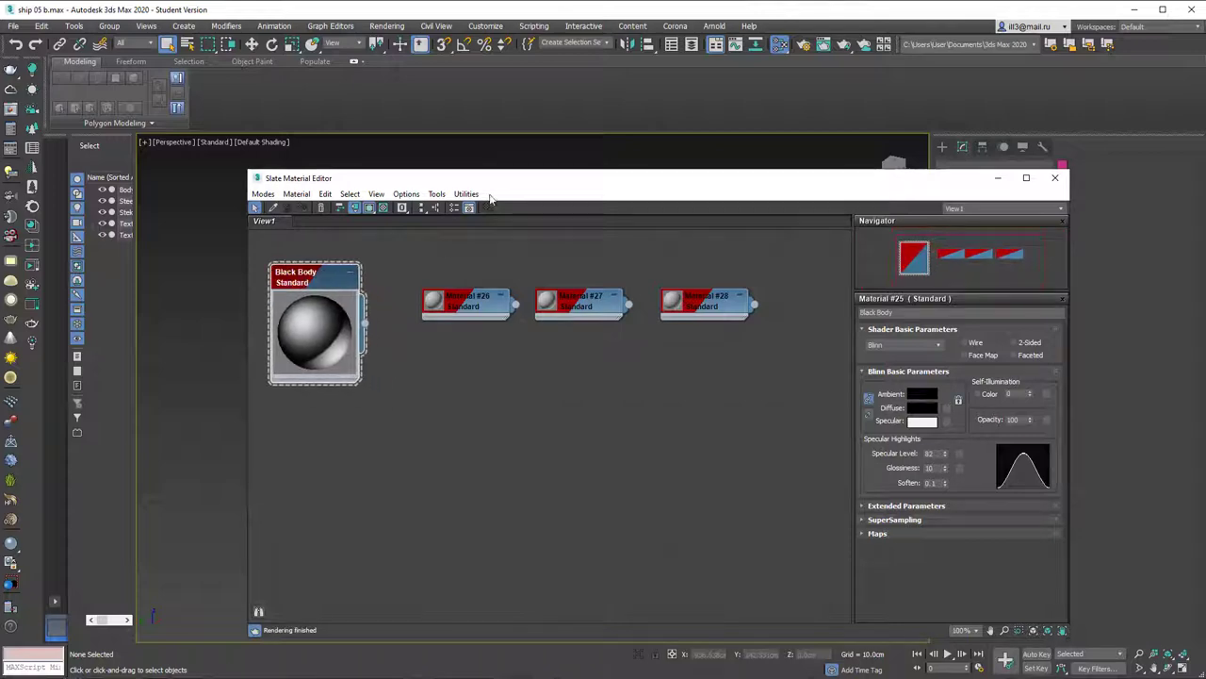
left_click_drag(471, 183, 873, 331)
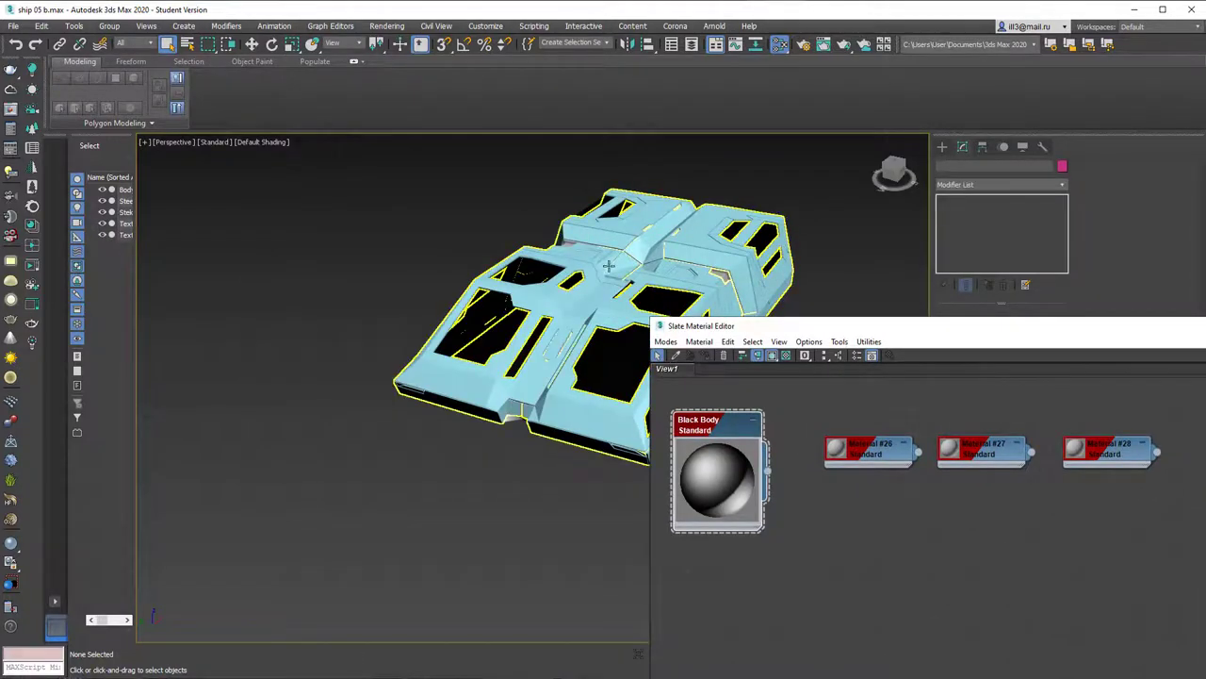
middle_click_drag(562, 237, 230, 210)
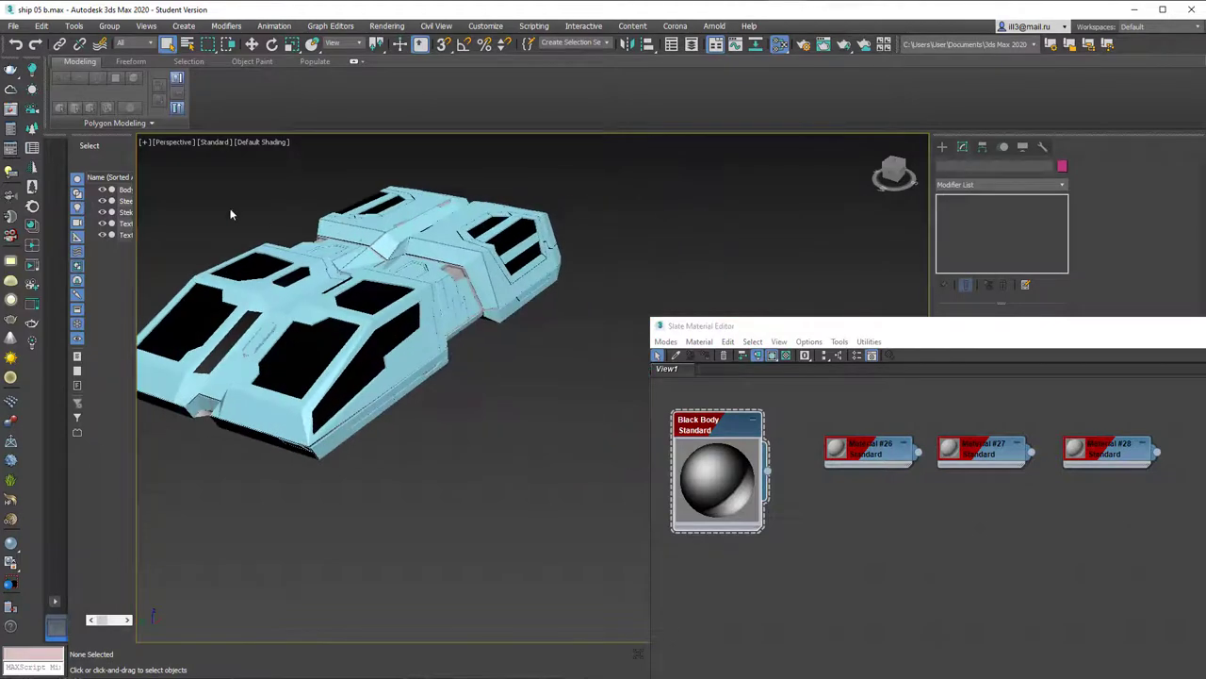
left_click(122, 188)
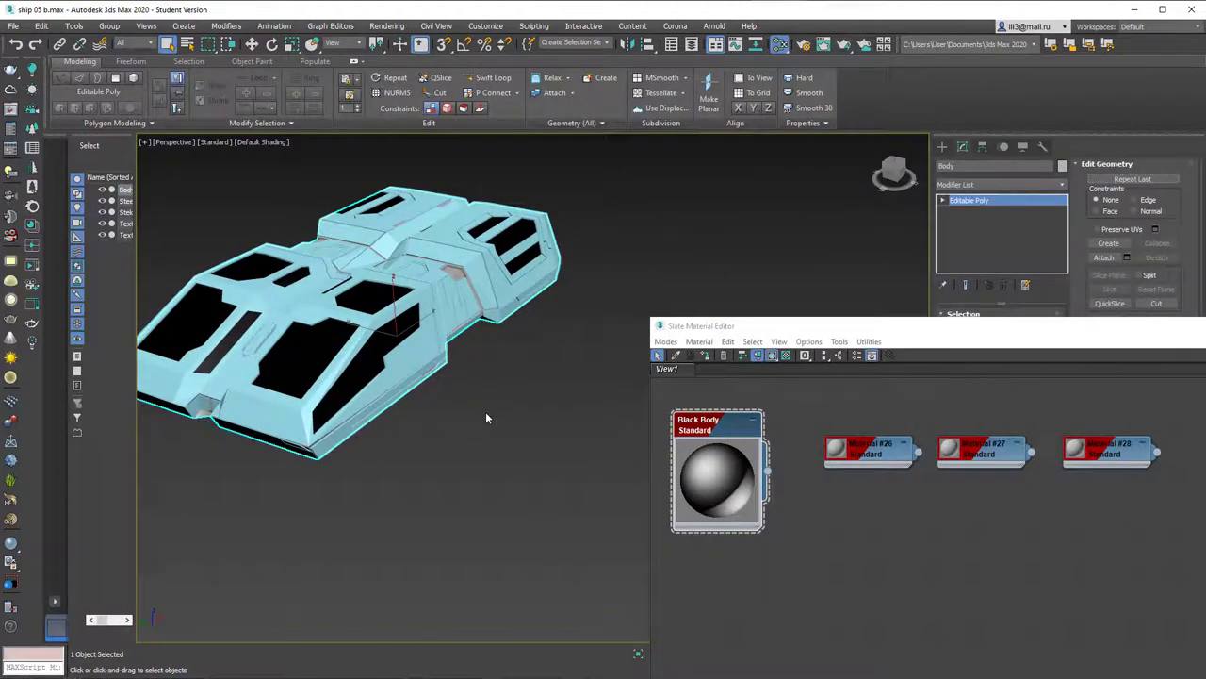
right_click(715, 422)
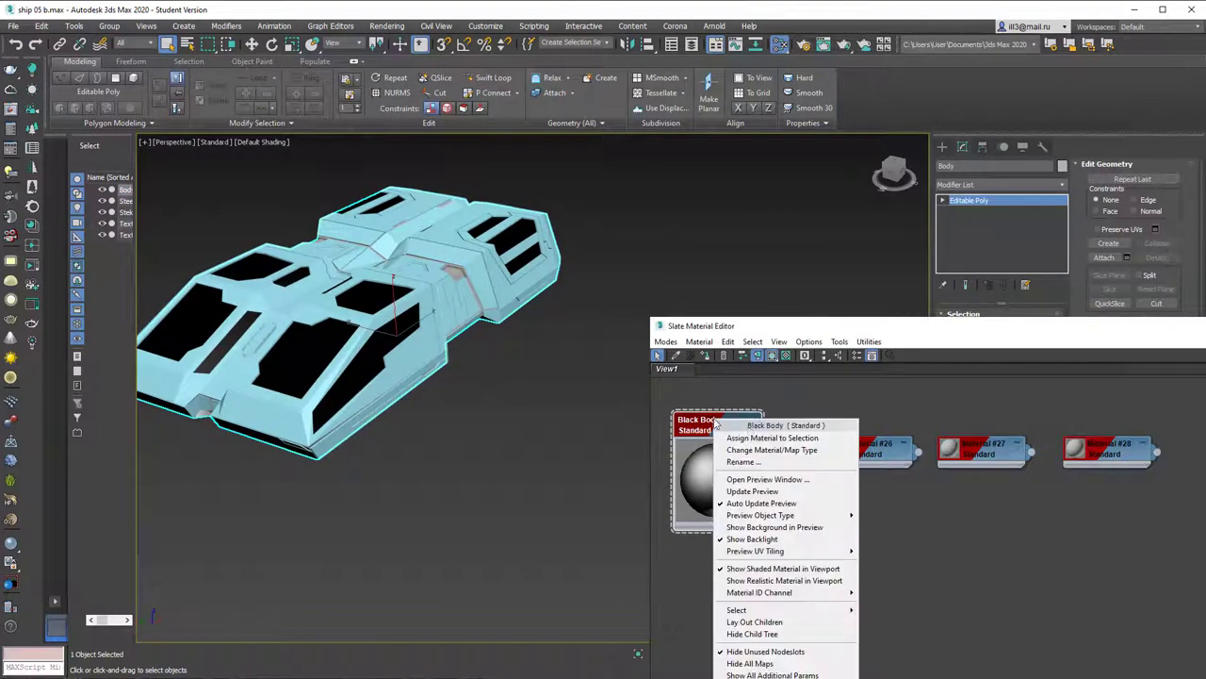
left_click(764, 438)
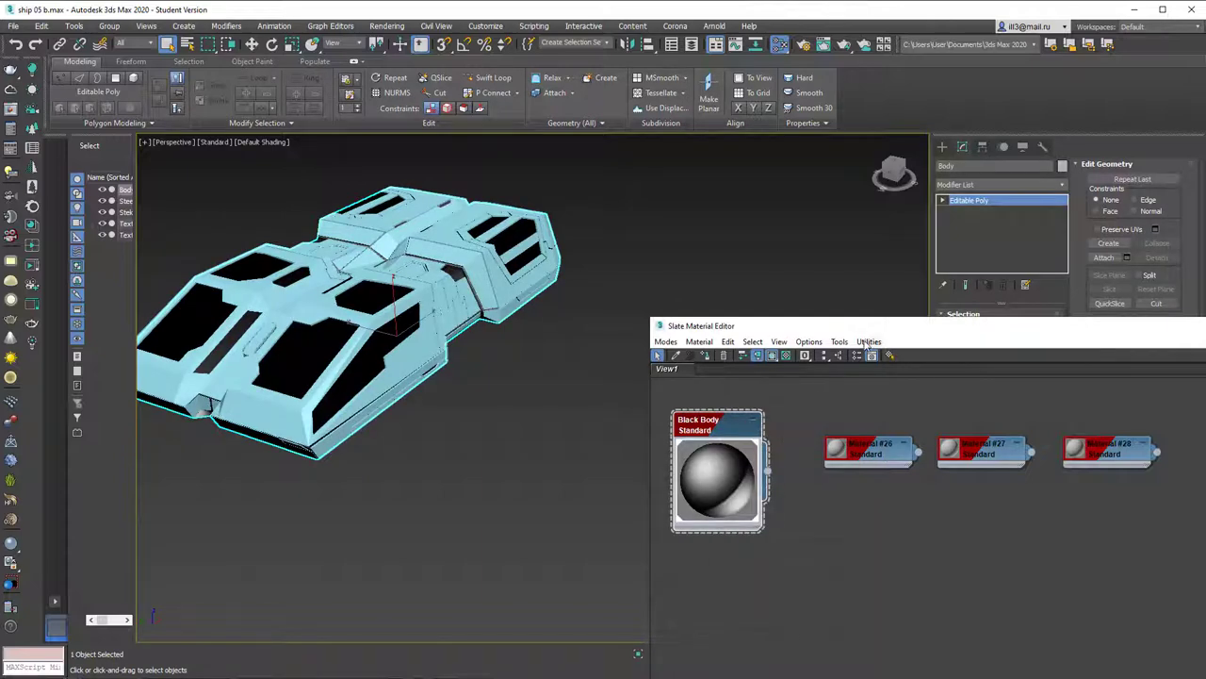
- Place the second material node beside Black Body, enlarge its preview and rename the material as Stell
left_click_drag(861, 321, 671, 307)
left_click_drag(683, 429, 657, 403)
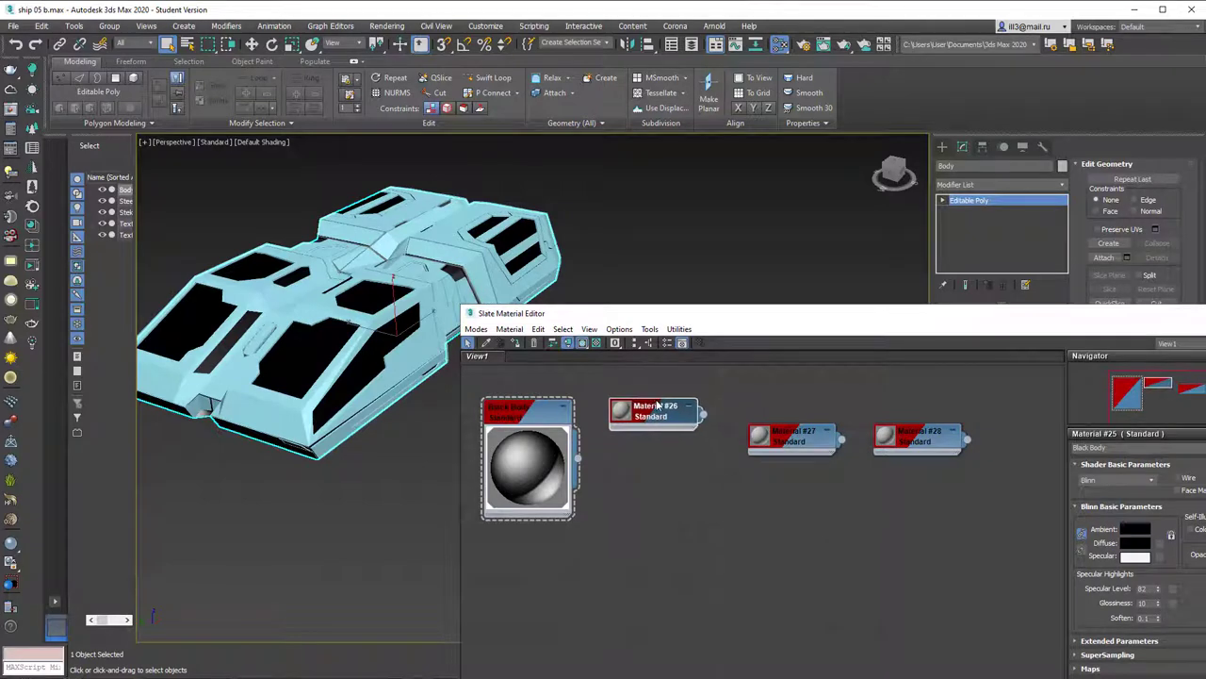
left_click(655, 406)
double_click(644, 409)
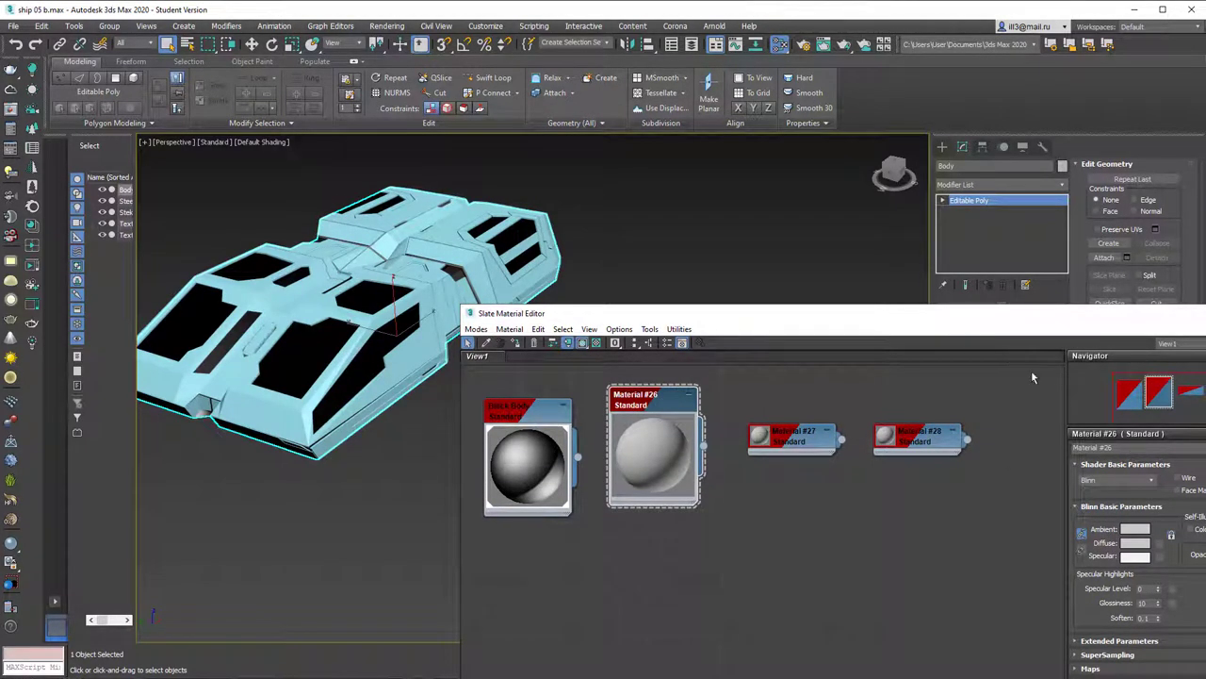
left_click_drag(974, 317, 727, 141)
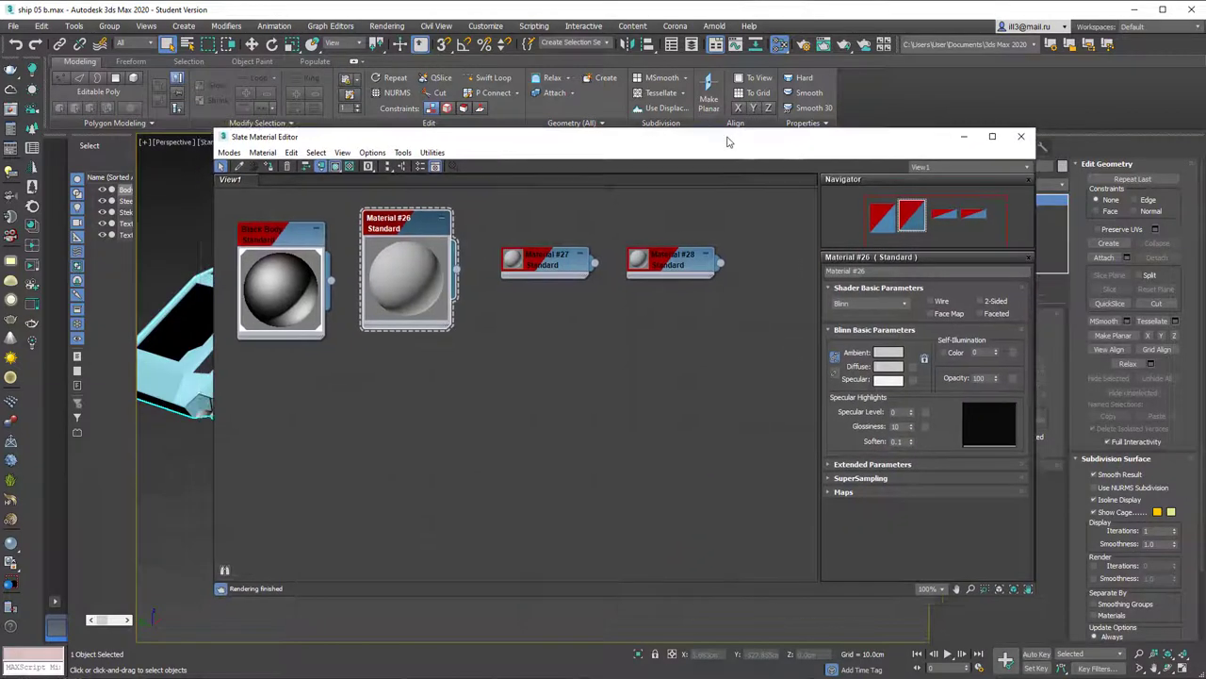
left_click(873, 271)
type("Ste")
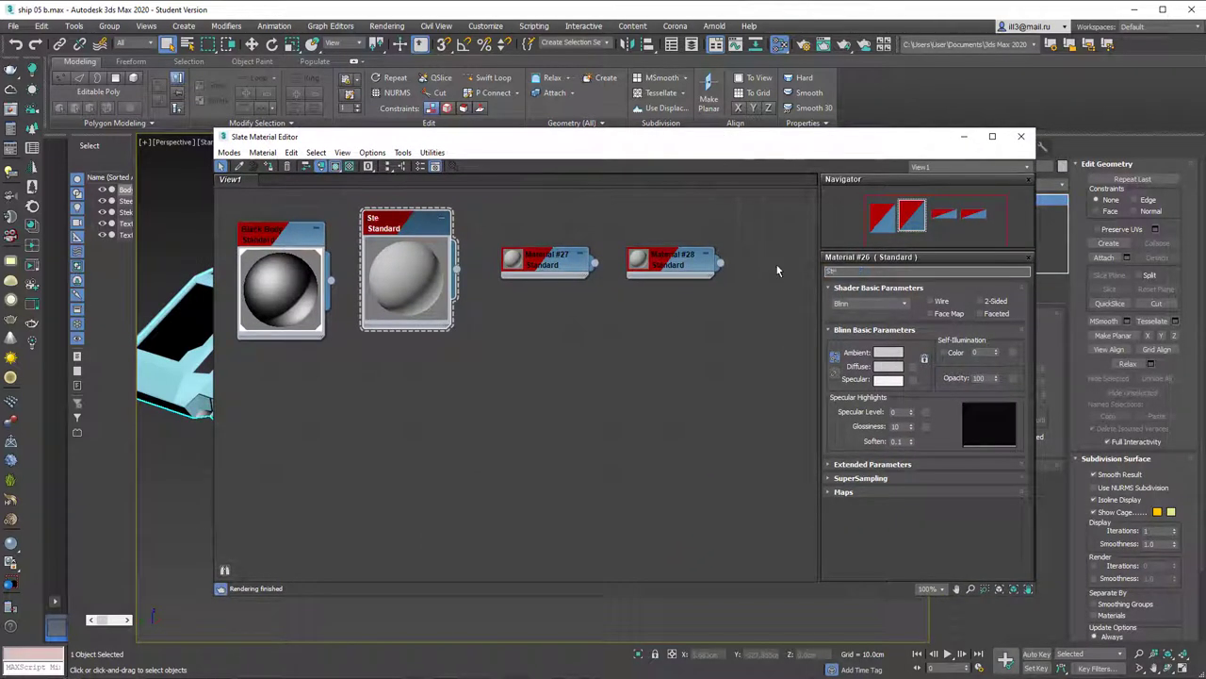
type("ll")
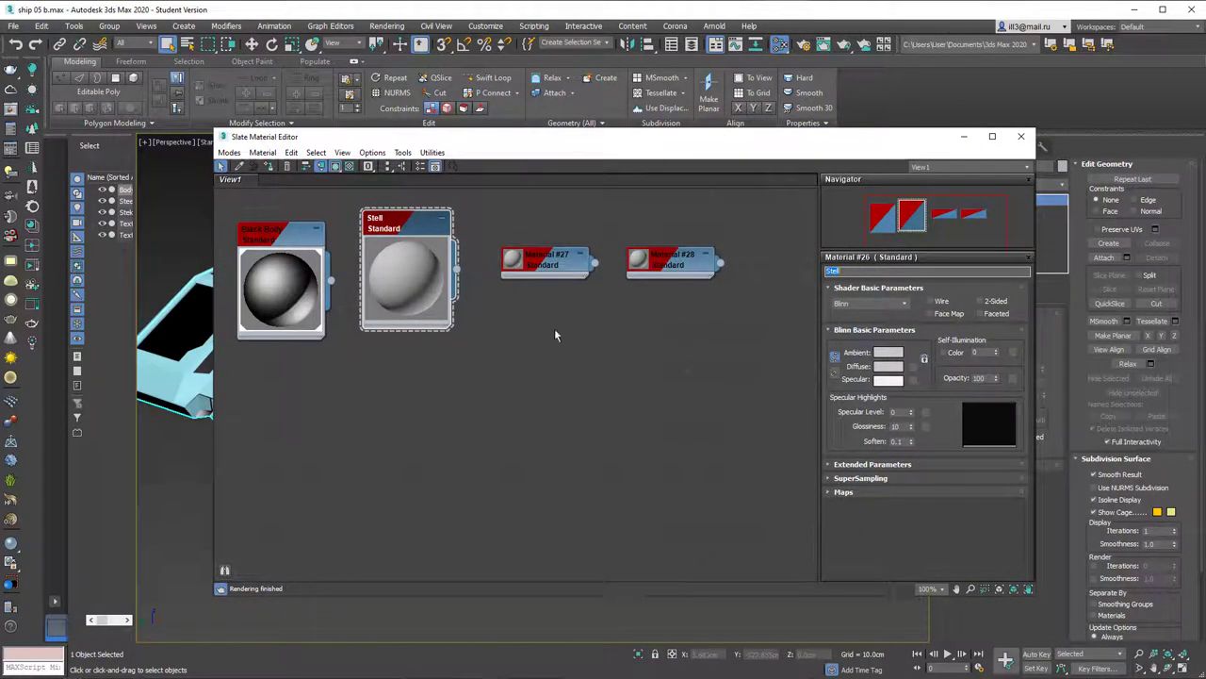
- Set the Stell material's Specular Level to 87 and move the material editor to uncover the ship
left_click_drag(430, 142, 436, 166)
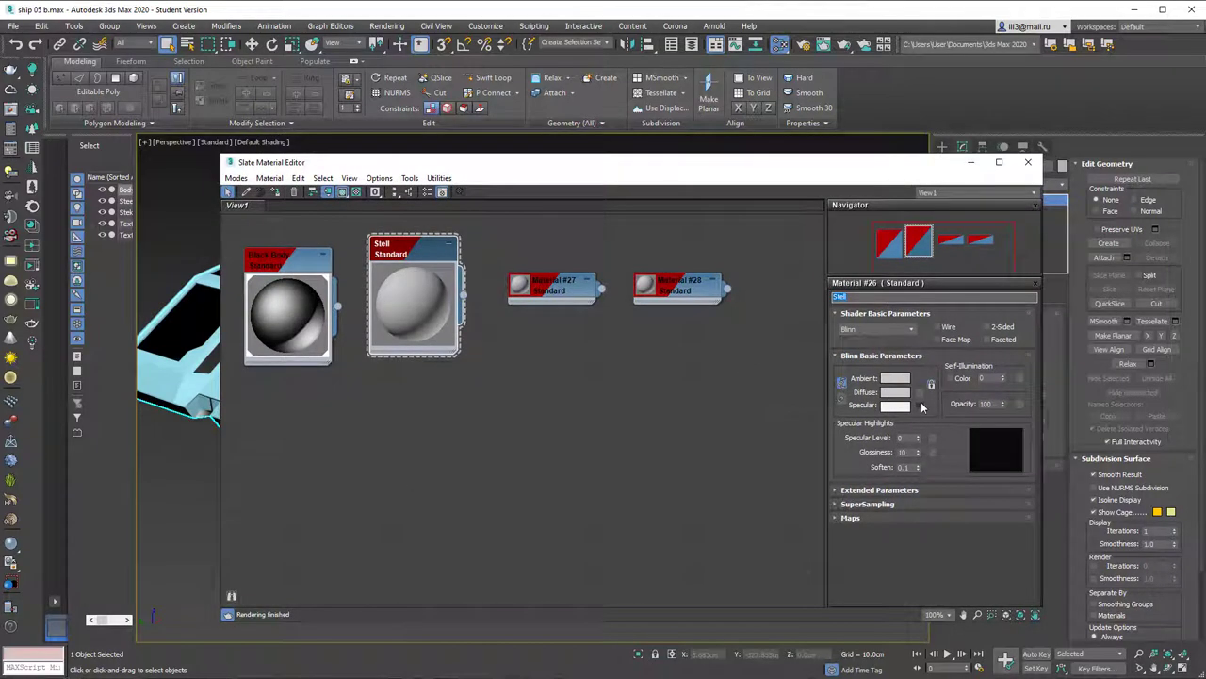
left_click_drag(918, 437, 865, 402)
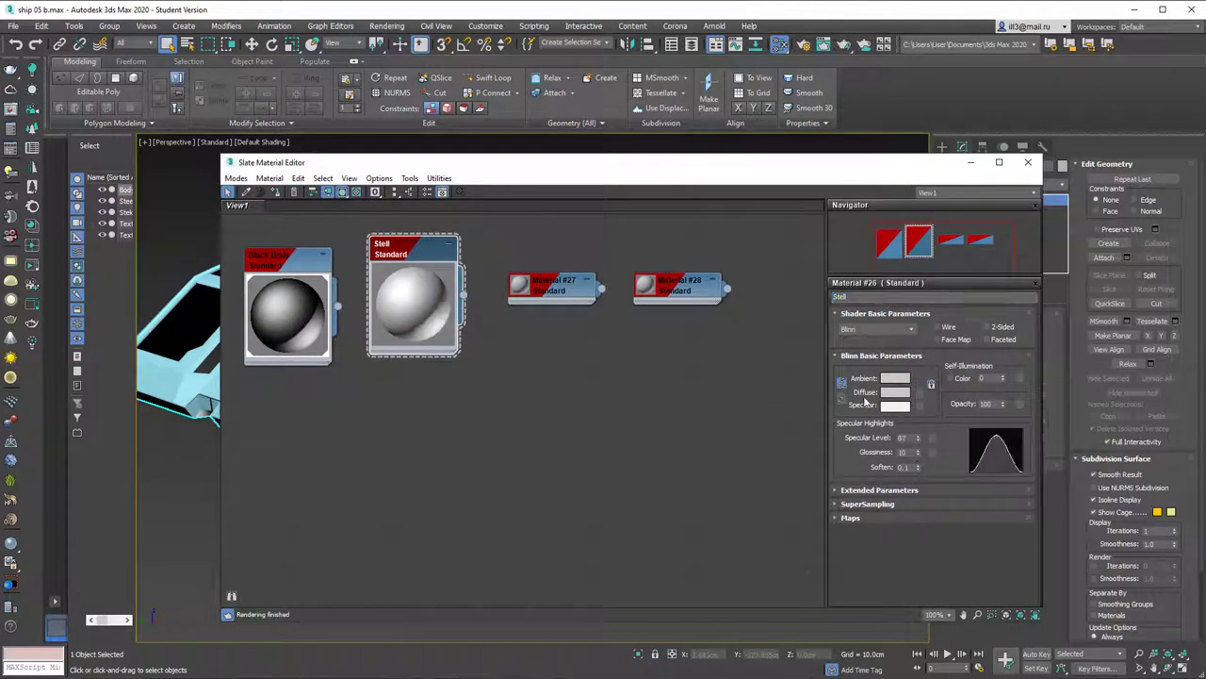
left_click_drag(478, 168, 537, 340)
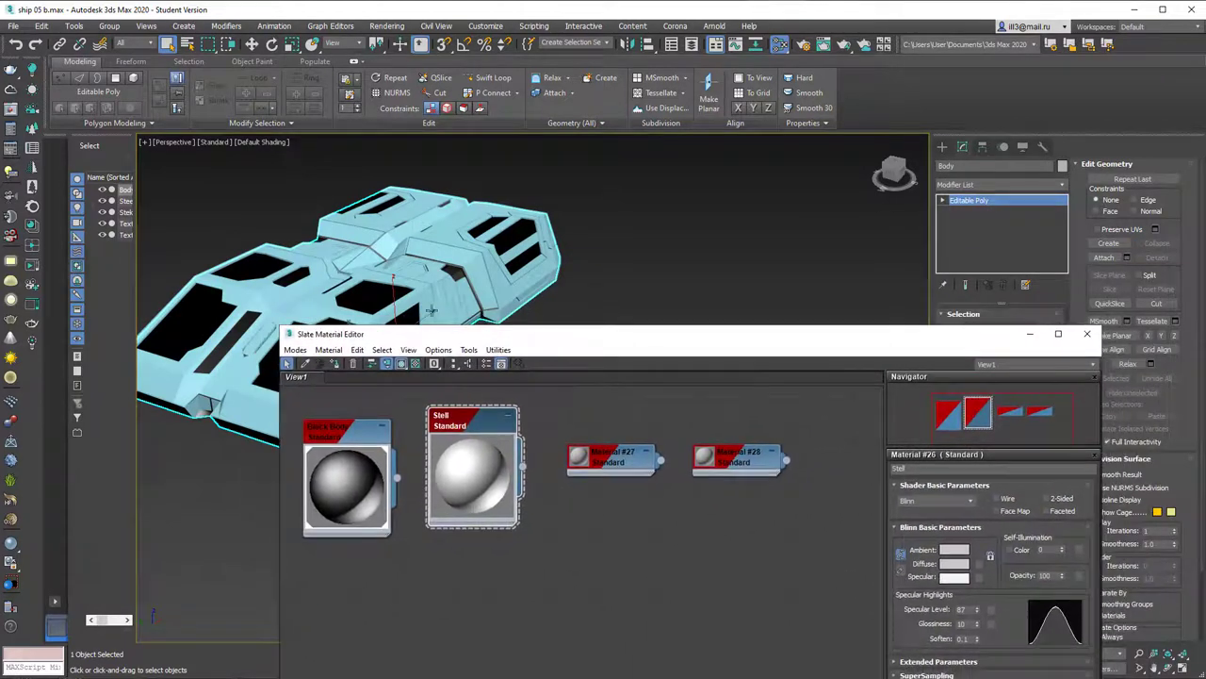
- Assign the Stell material to the ship's outer steel hull object and reposition the material editor below the ship
left_click(438, 232)
right_click(480, 417)
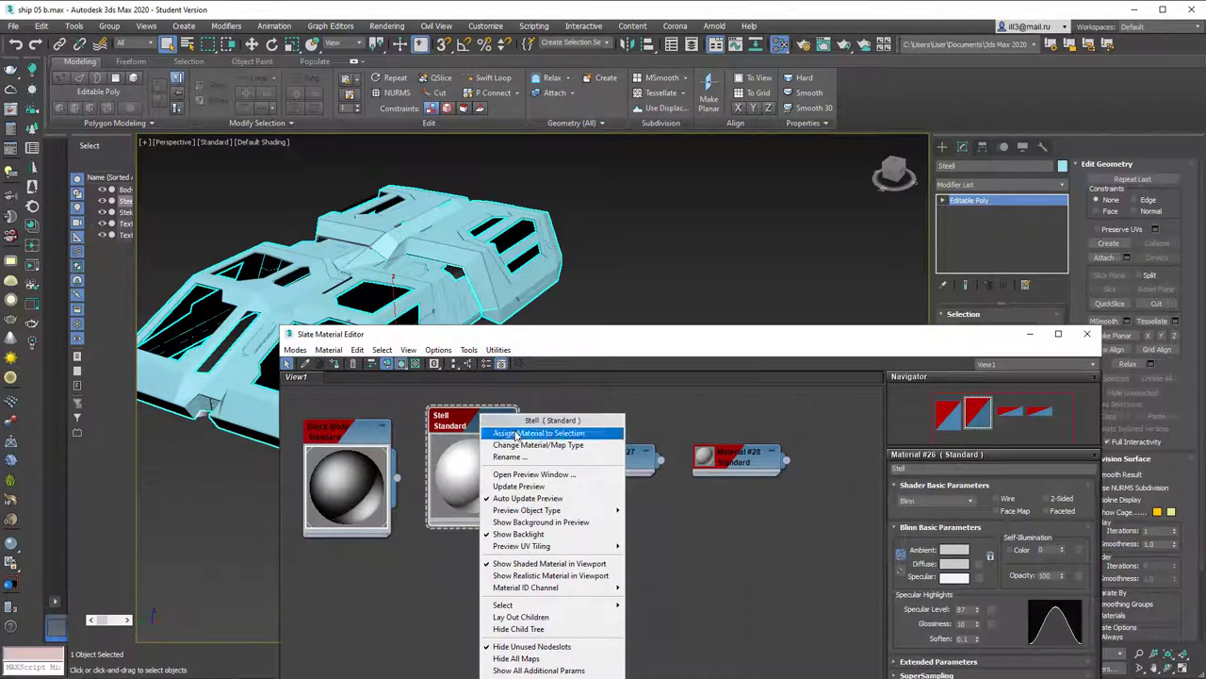
left_click(517, 436)
left_click_drag(484, 337, 458, 256)
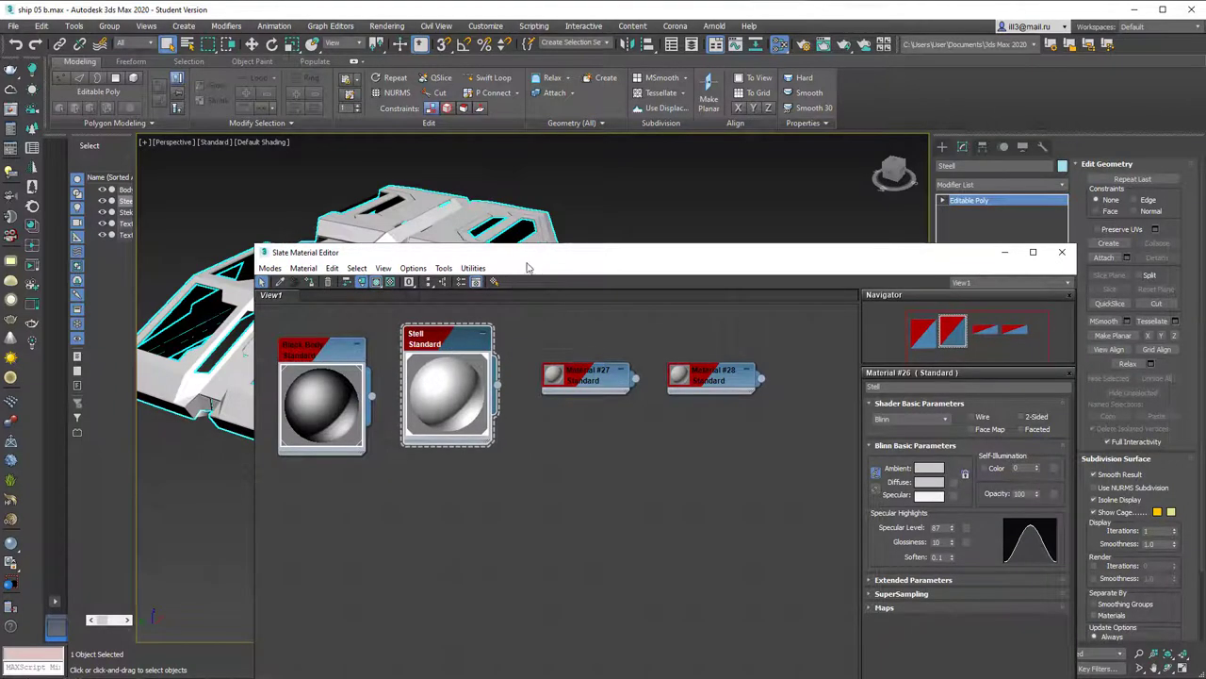
left_click_drag(532, 265, 550, 308)
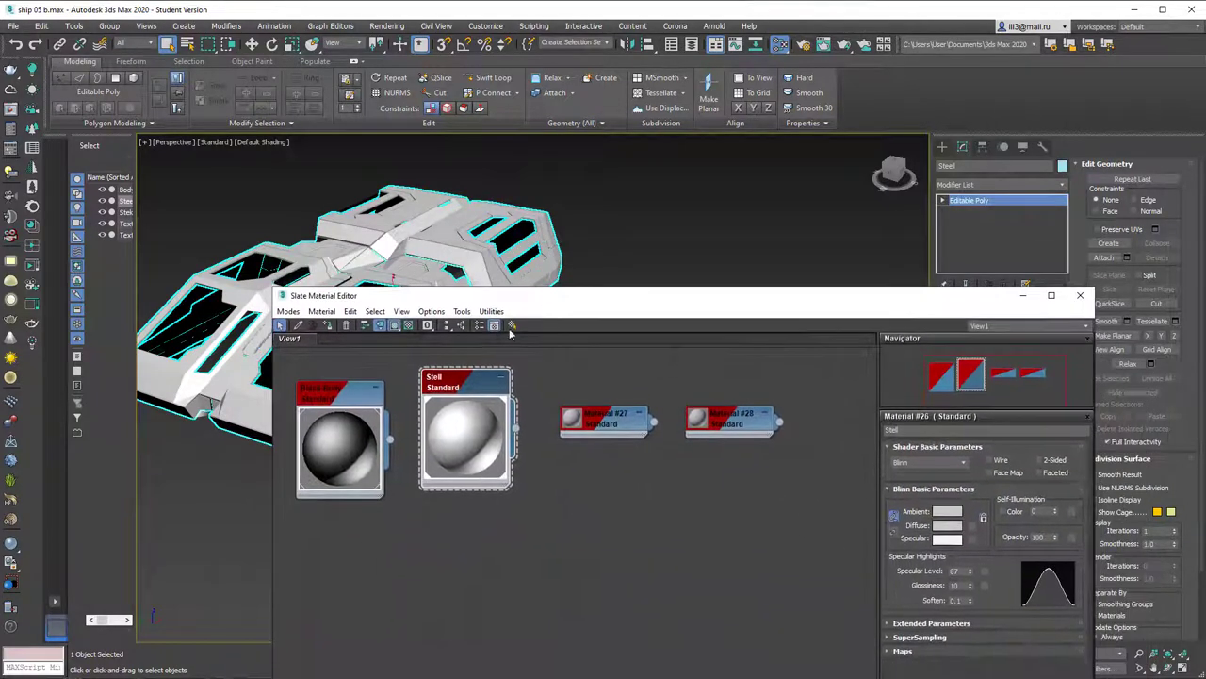
- Place the third material node beside Stell, enlarge its preview and rename the material as Light White
left_click(571, 427)
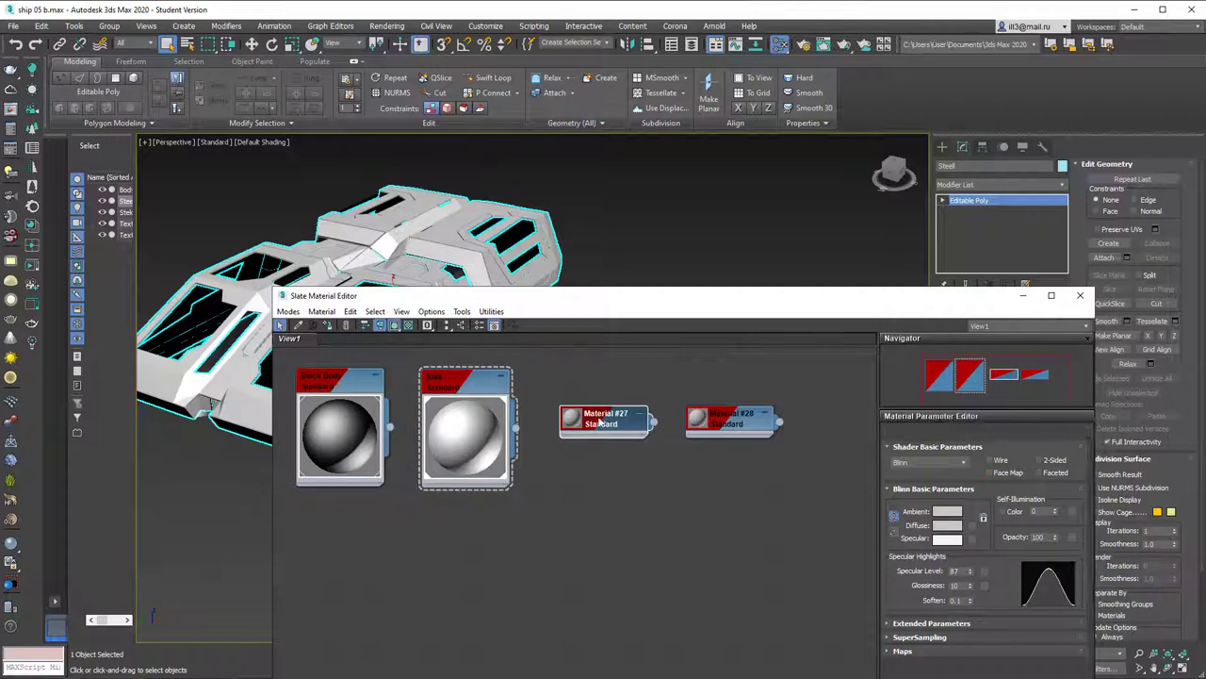
left_click_drag(583, 420, 573, 406)
double_click(569, 396)
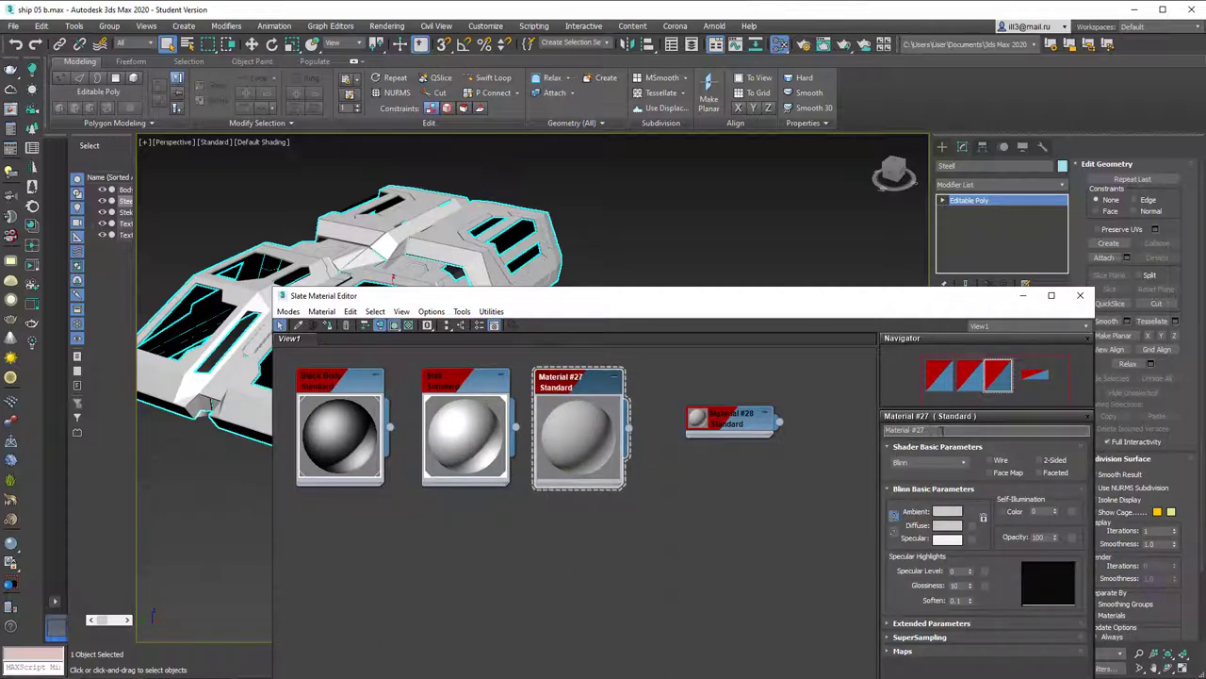
type("Light White")
- Enlarge the fourth material node's preview, place it beside Light White and rename the material as Red light
double_click(702, 420)
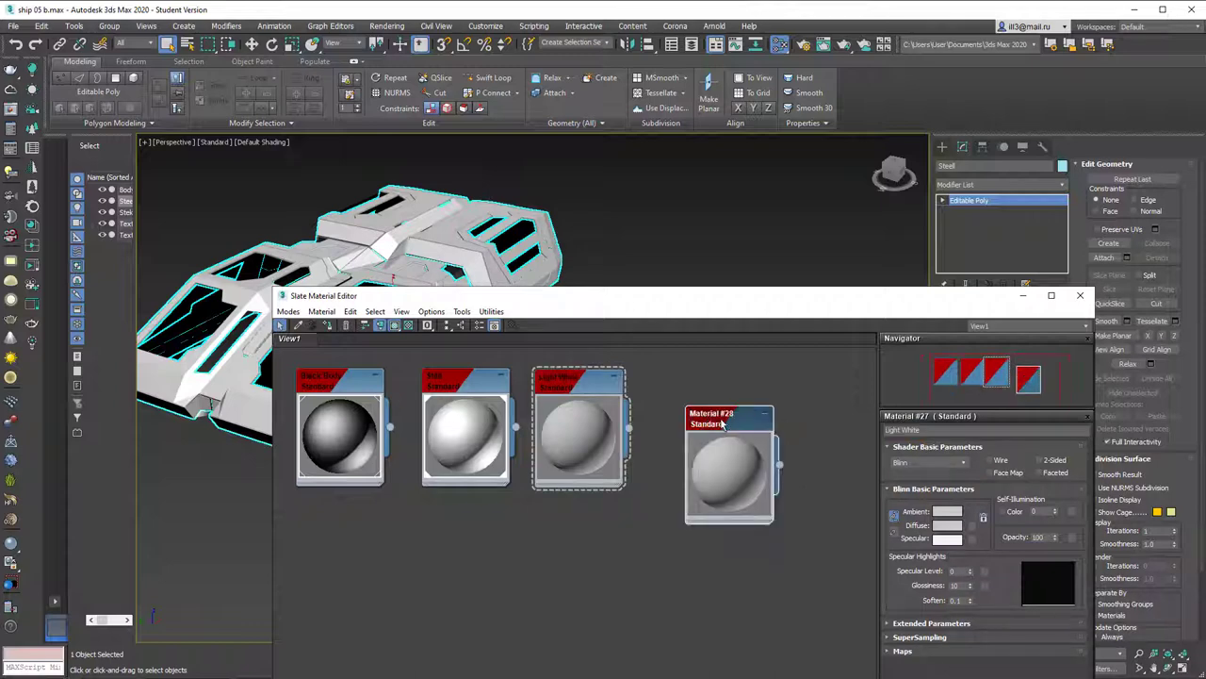
mouse_move(693, 393)
left_mouse_down()
mouse_move(686, 381)
mouse_move(700, 397)
left_mouse_up()
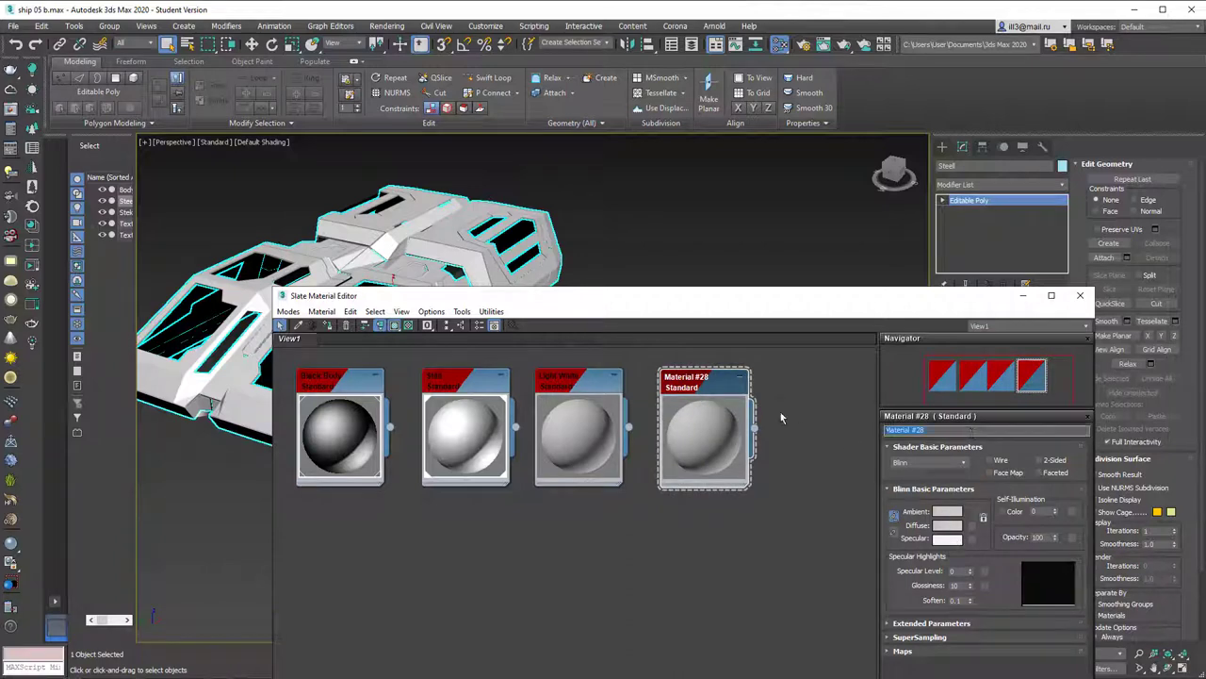
type("Red light")
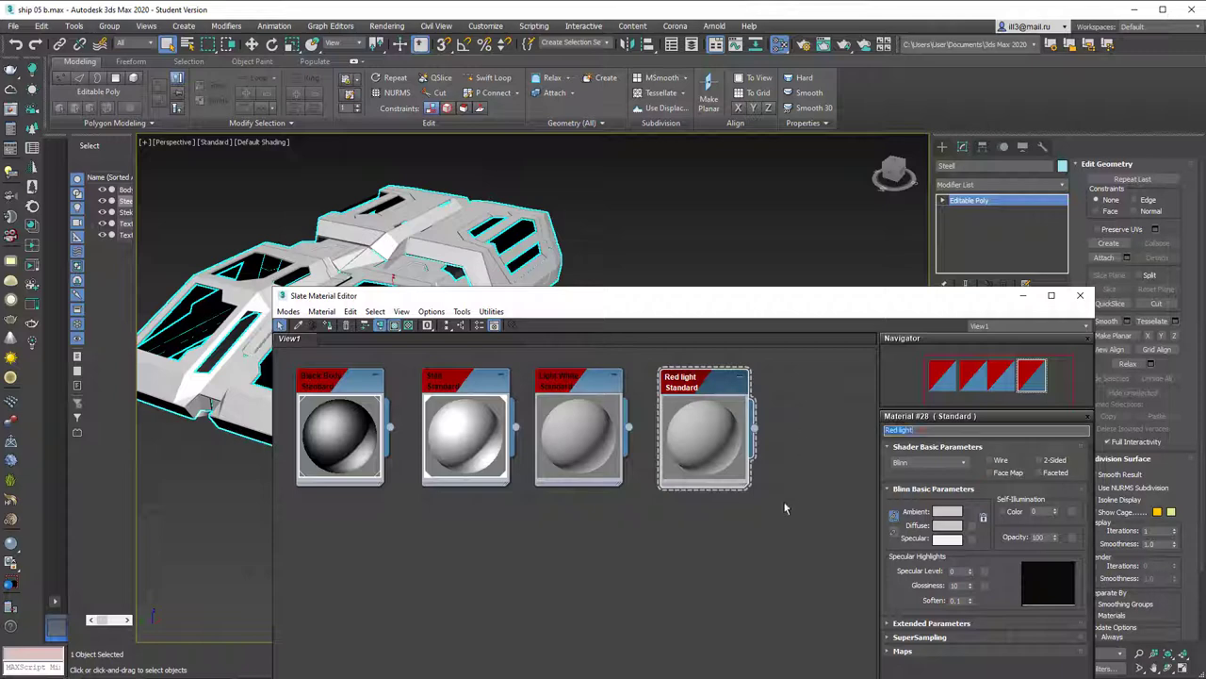
- Give the Red light material a red diffuse color, deselect the hull and close the material editor
left_click(947, 525)
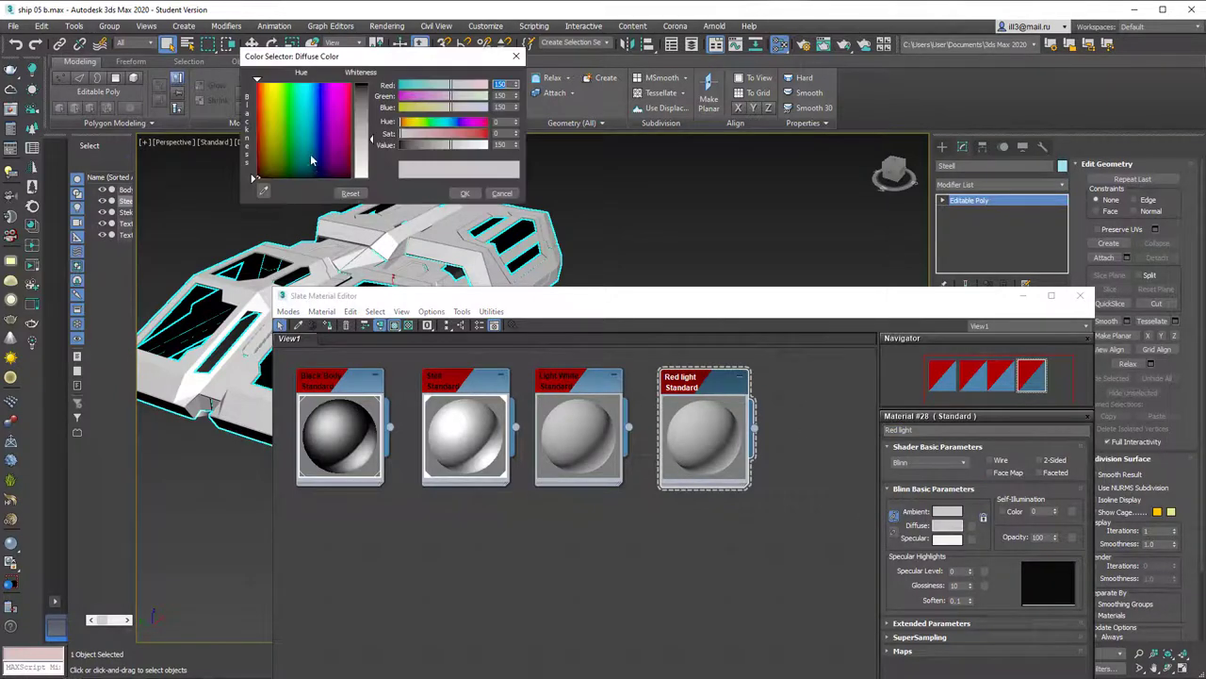
left_click_drag(358, 90, 362, 174)
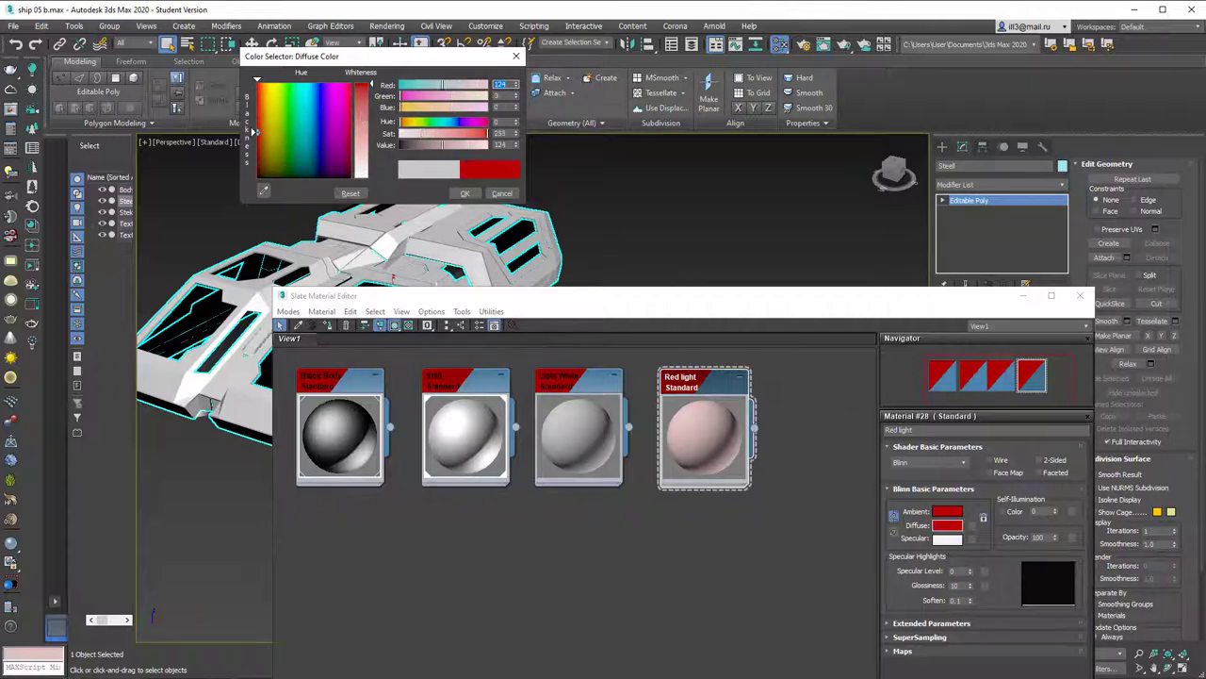
left_click(465, 193)
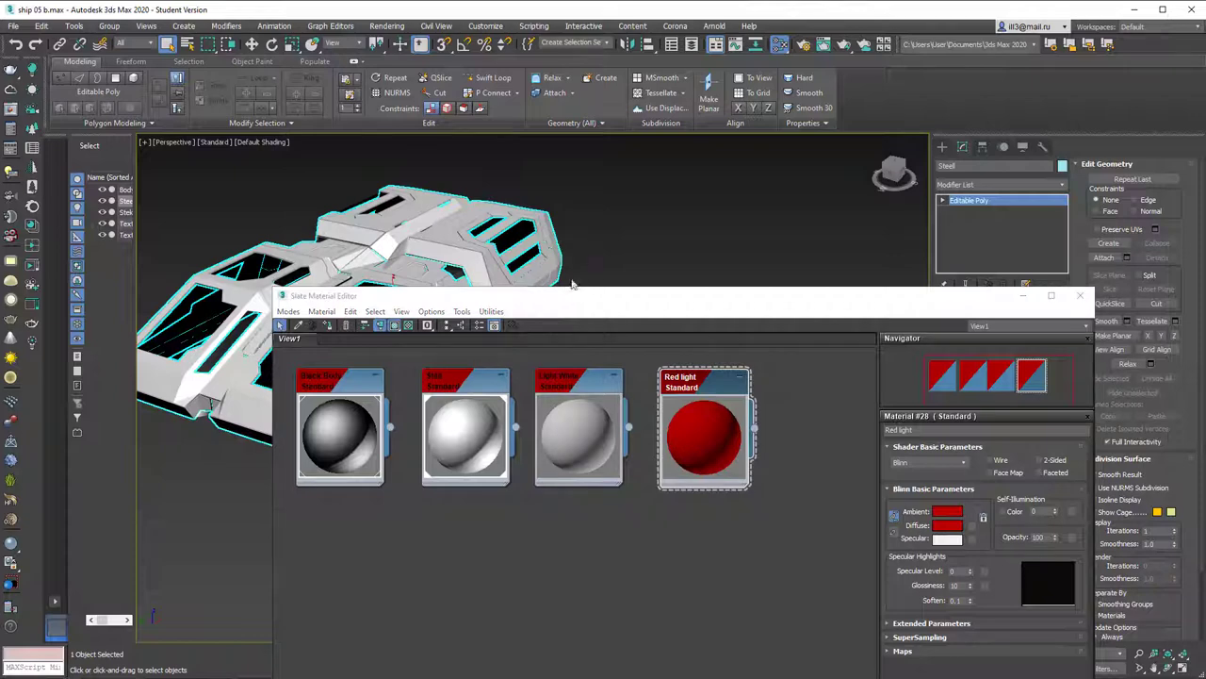
left_click_drag(549, 298, 546, 179)
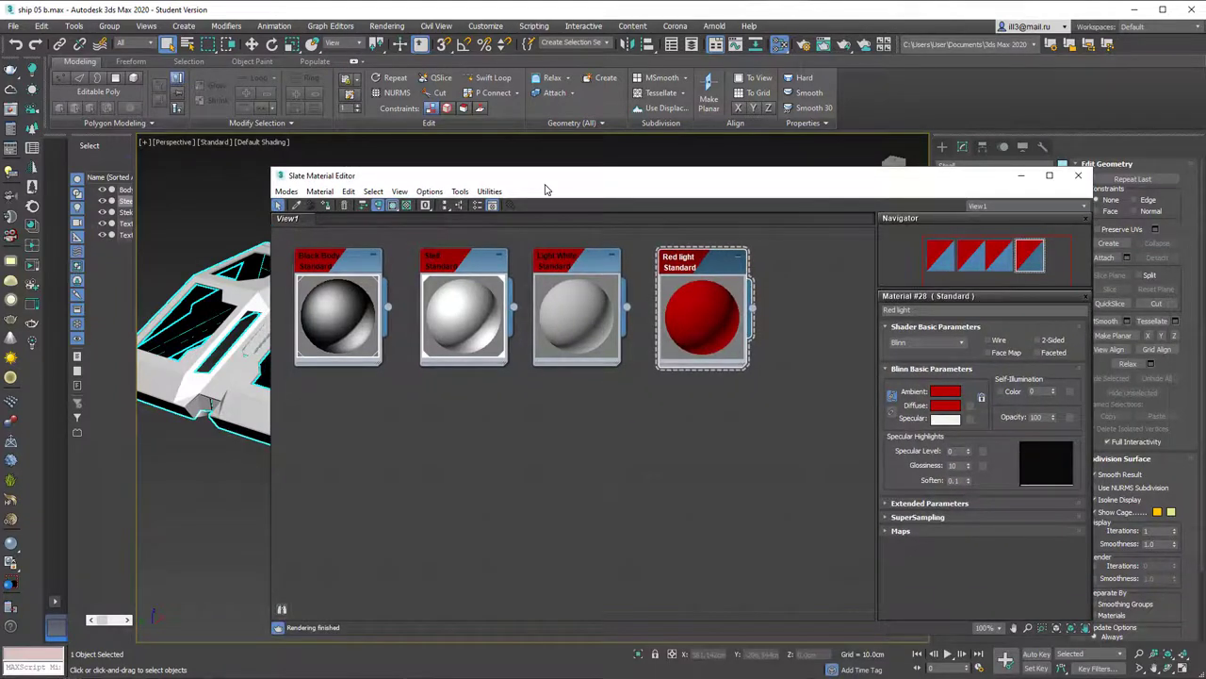
left_click(246, 473)
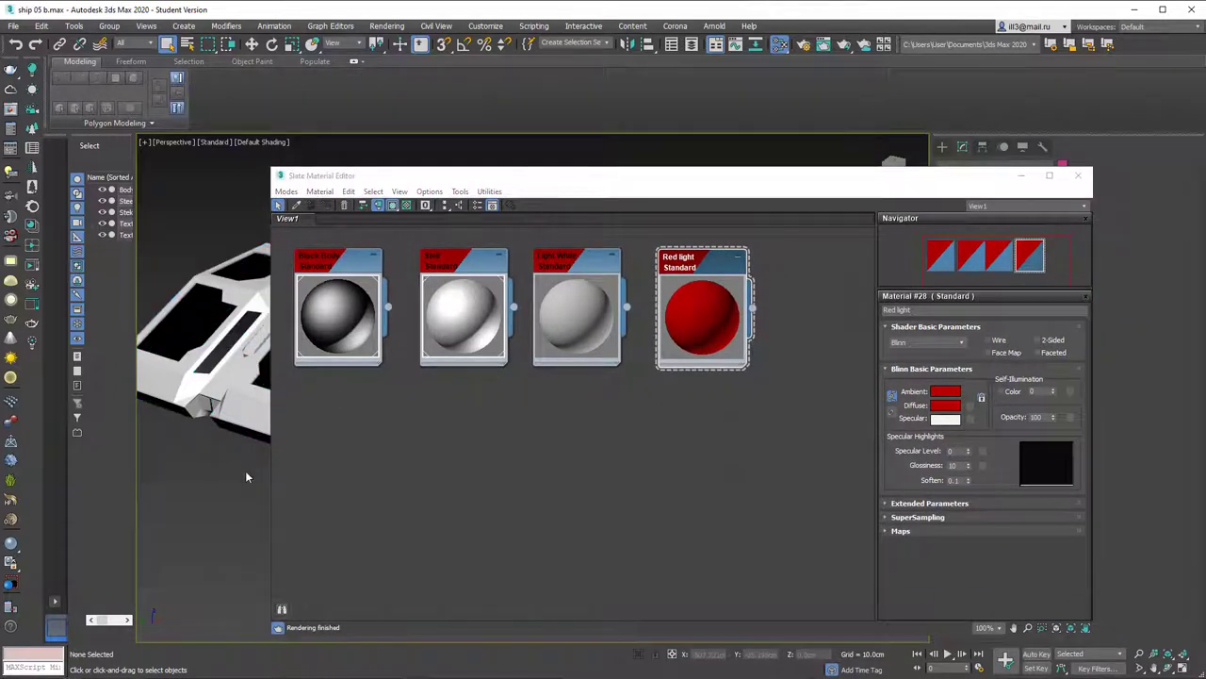
key("m")
- Assign the Light White material to the two recessed headlight polygons on the front of the steel hull
scroll(248, 456, "up", 5)
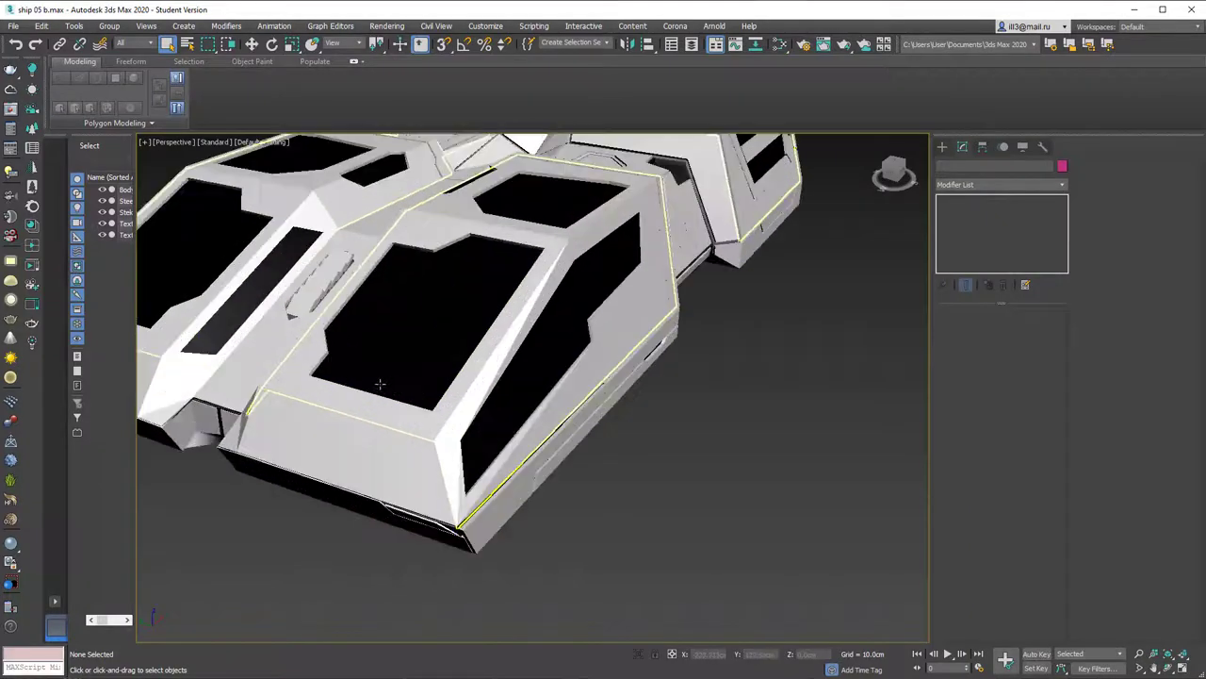
left_click(387, 459)
middle_click_drag(446, 422, 781, 401, "alt")
left_click(1012, 328)
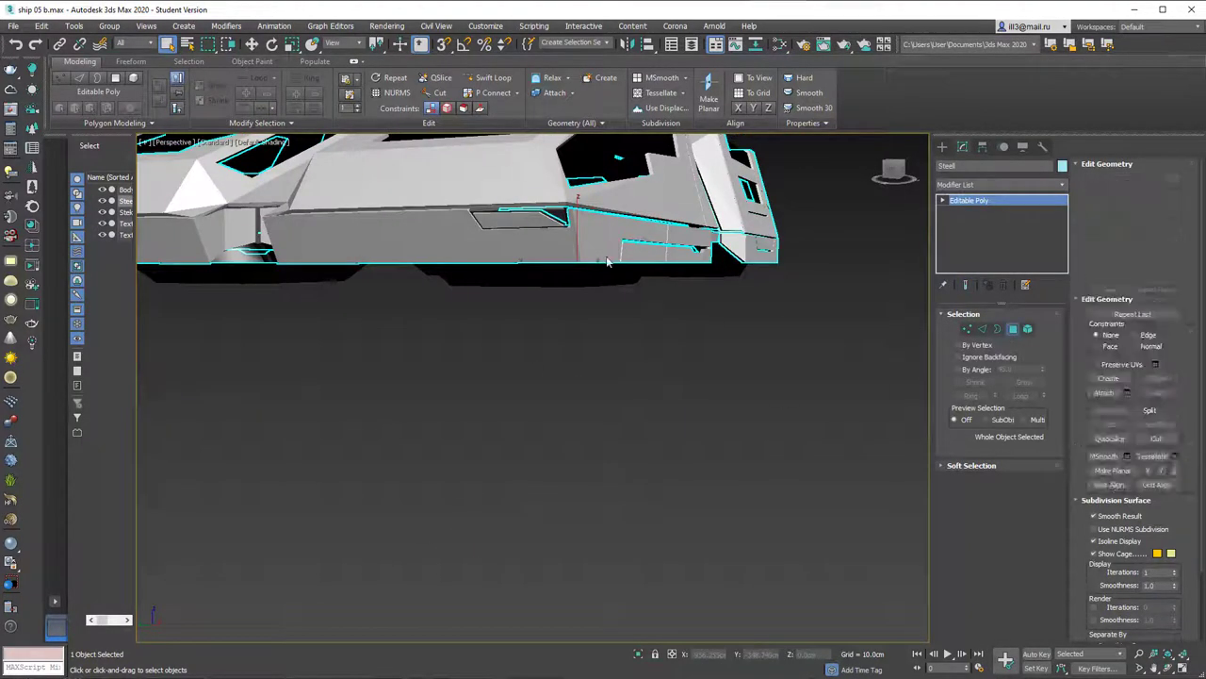
left_click(514, 220)
scroll(540, 294, "up", 2)
scroll(540, 294, "down", 2)
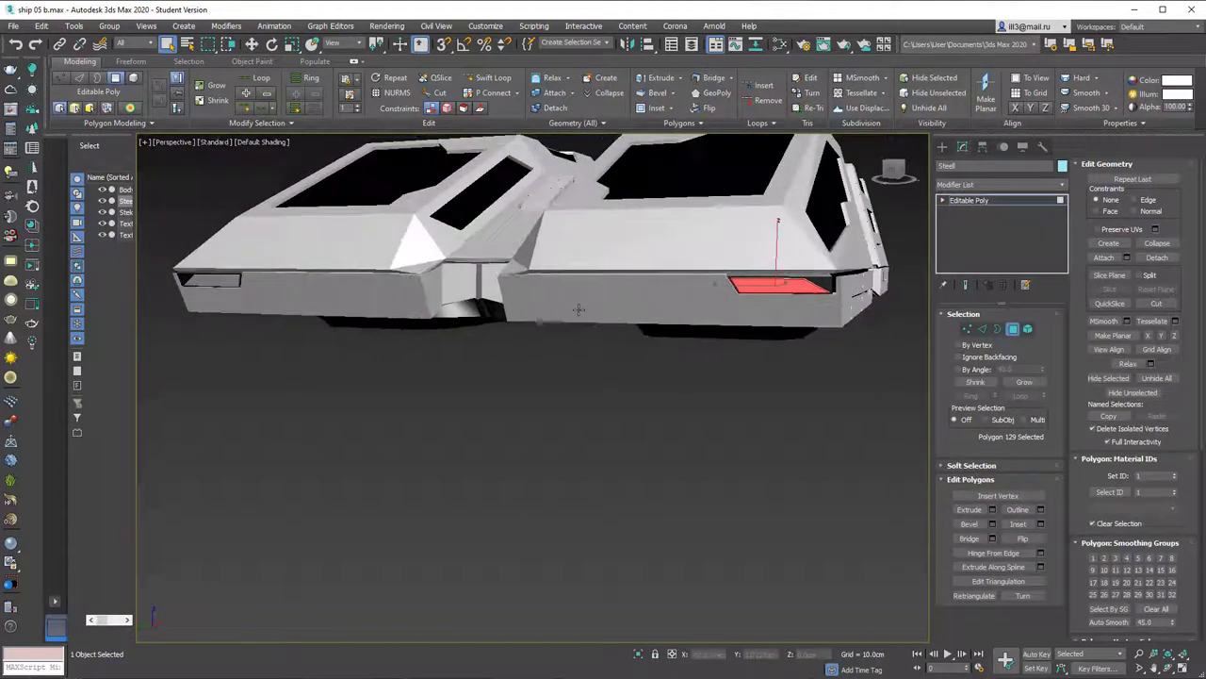
left_click(212, 280, "ctrl")
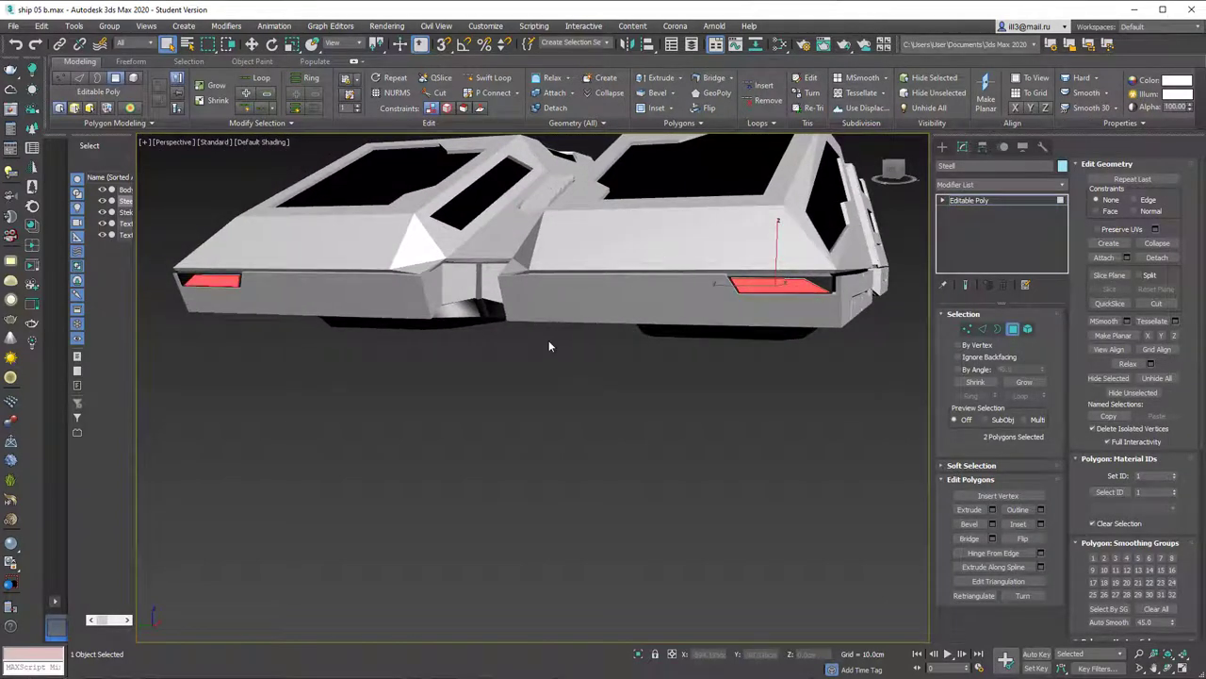
key("m")
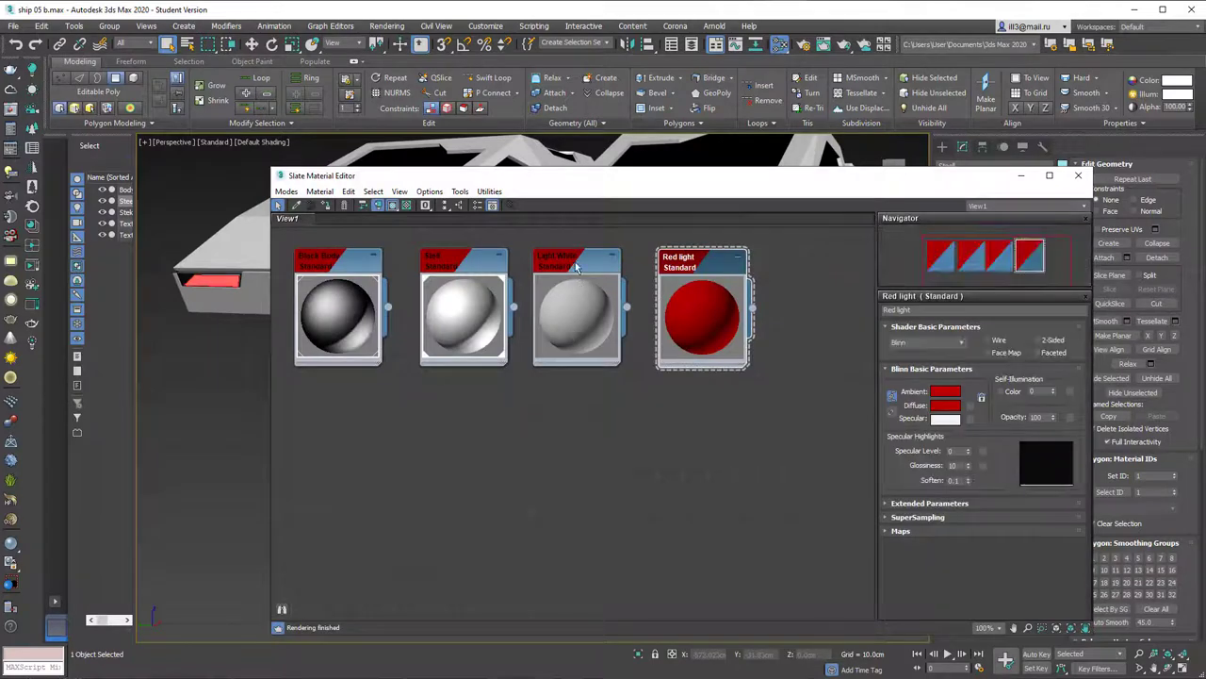
left_click(577, 263)
right_click(572, 259)
left_click(599, 279)
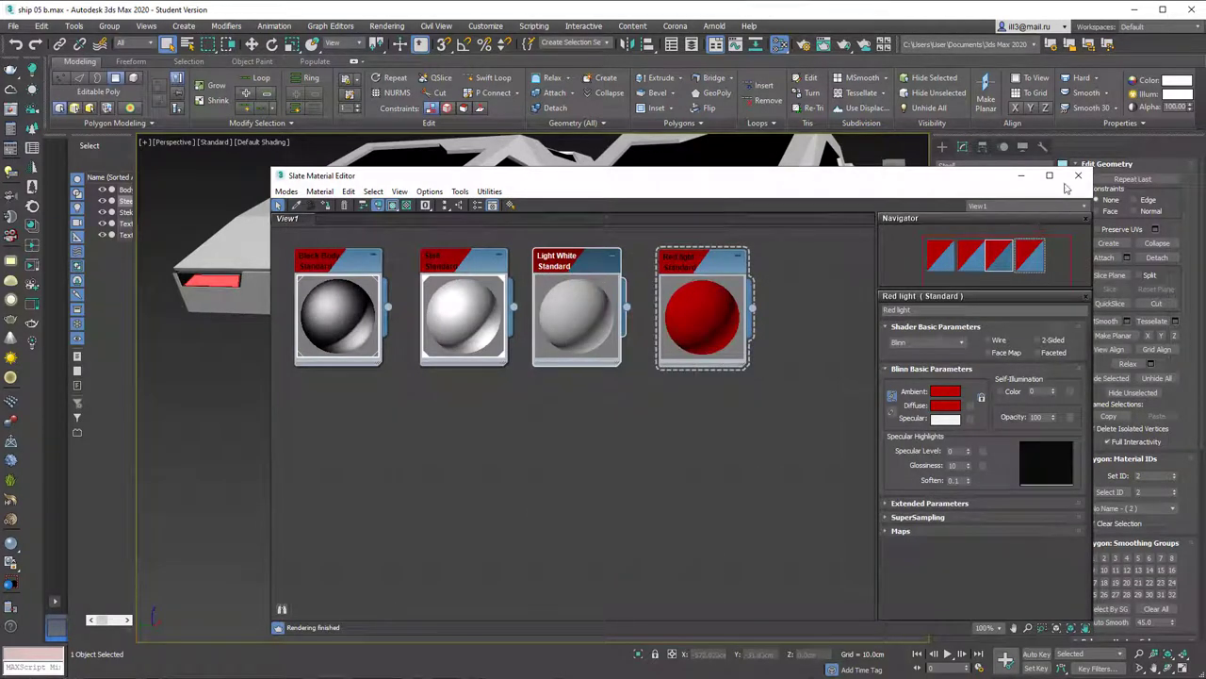
left_click(1021, 181)
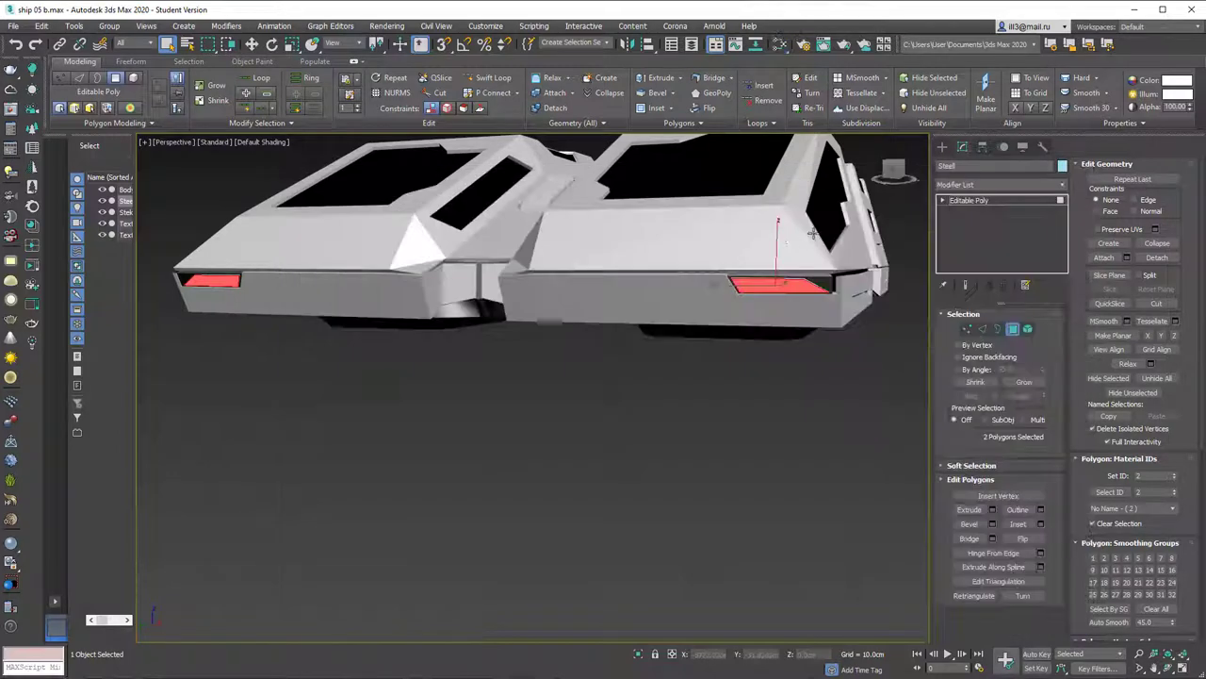
- Assign the Red light material to the two narrow light polygons above the lettering on the hull's rear
middle_click_drag(528, 377, 528, 414, "alt")
scroll(627, 325, "down", 3)
middle_click_drag(801, 275, 750, 330, "alt")
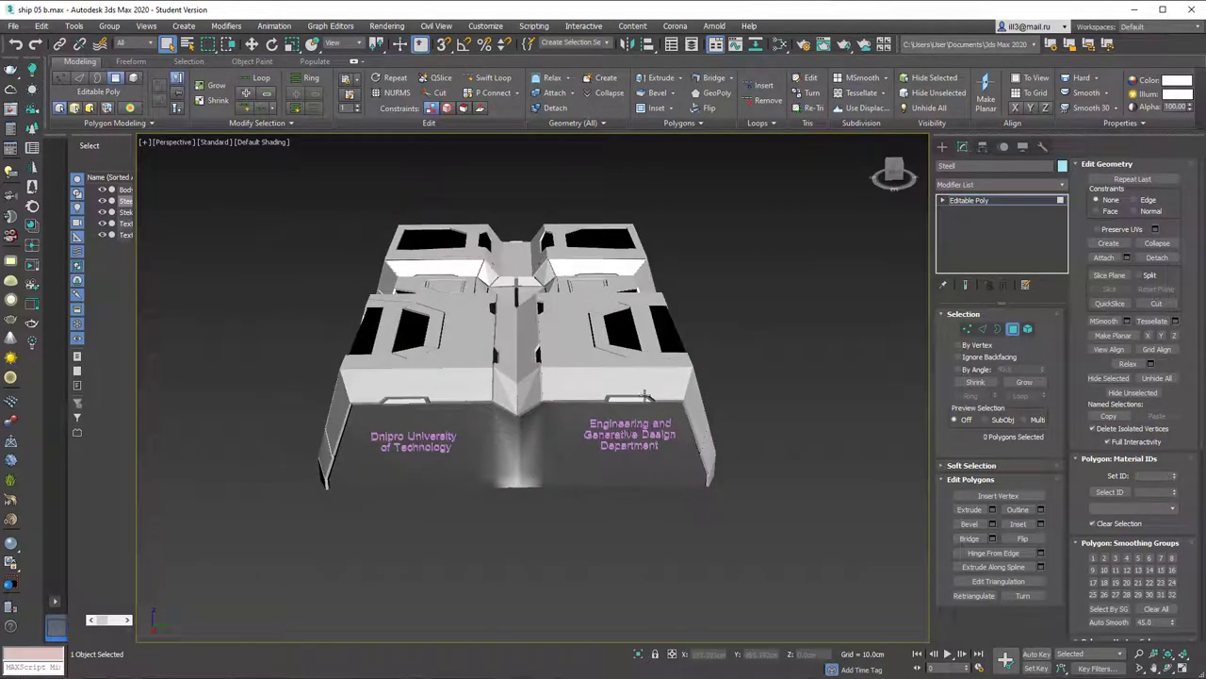
left_click(640, 399)
left_click(409, 400, "ctrl")
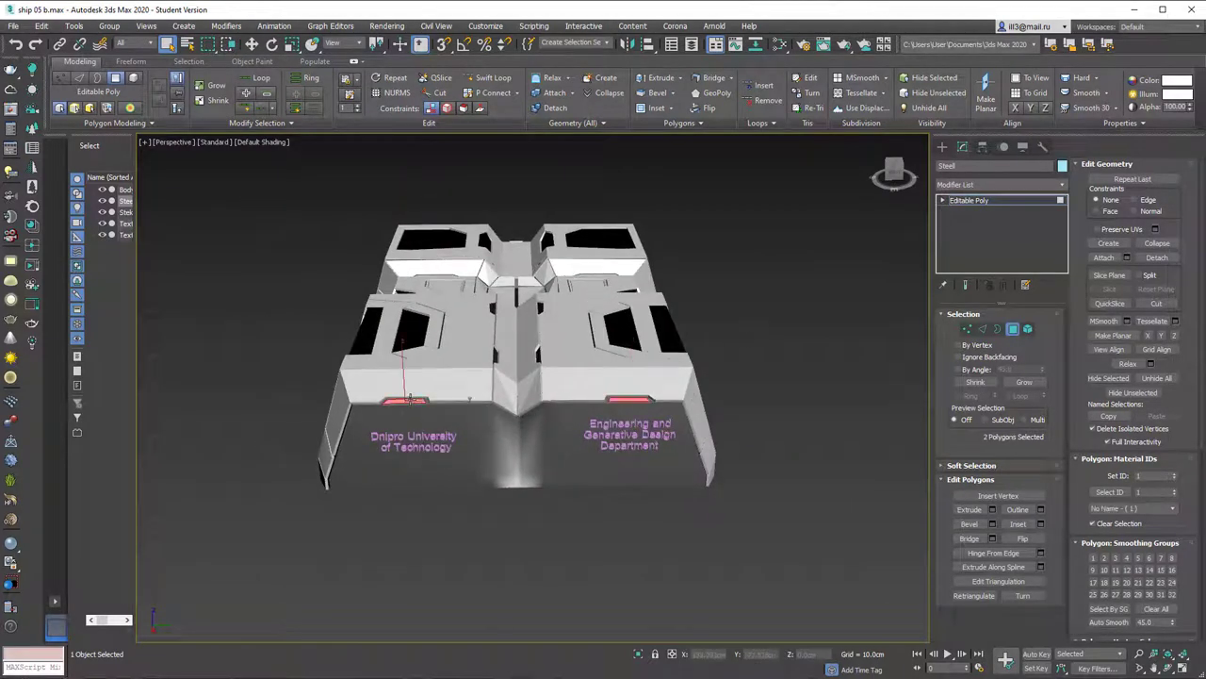
key("m")
left_click(679, 267)
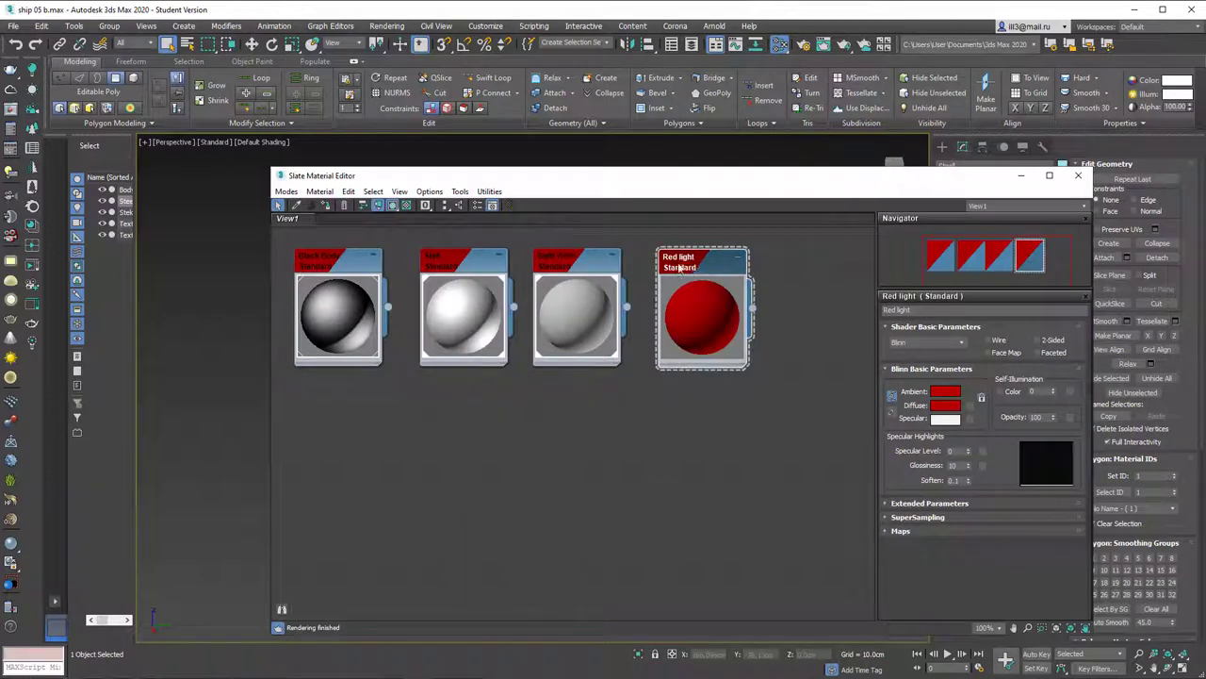
right_click(694, 267)
left_click(739, 281)
left_click_drag(722, 175, 642, 316)
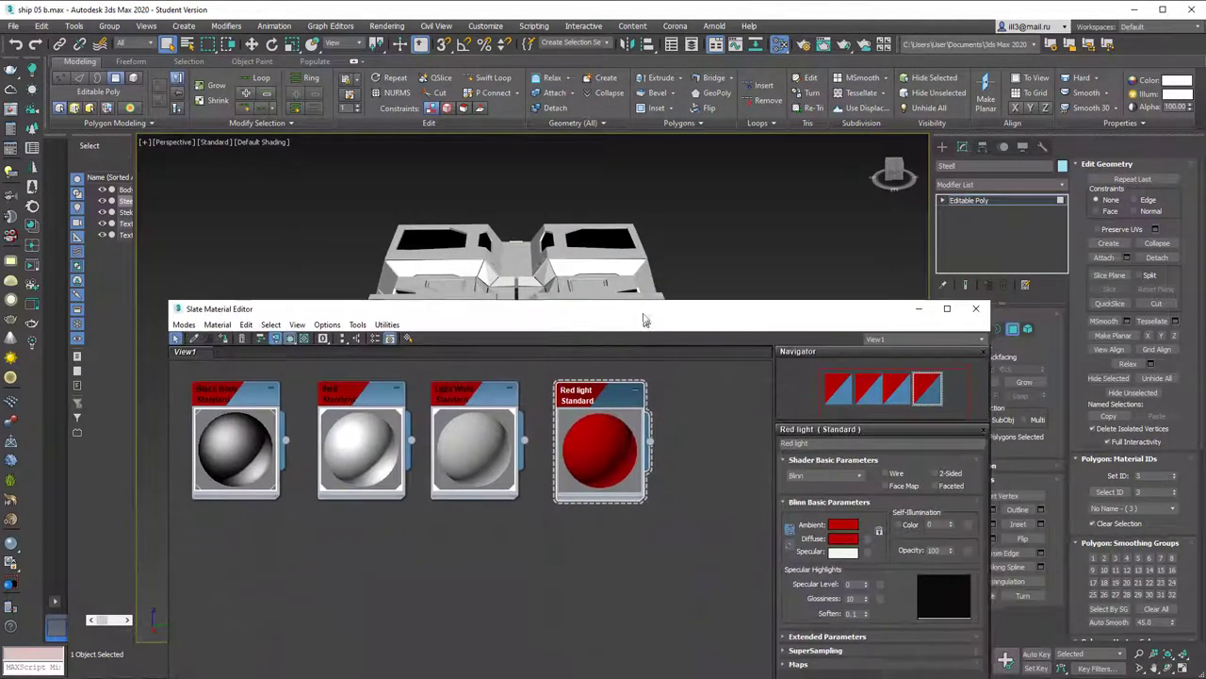
left_click(975, 304)
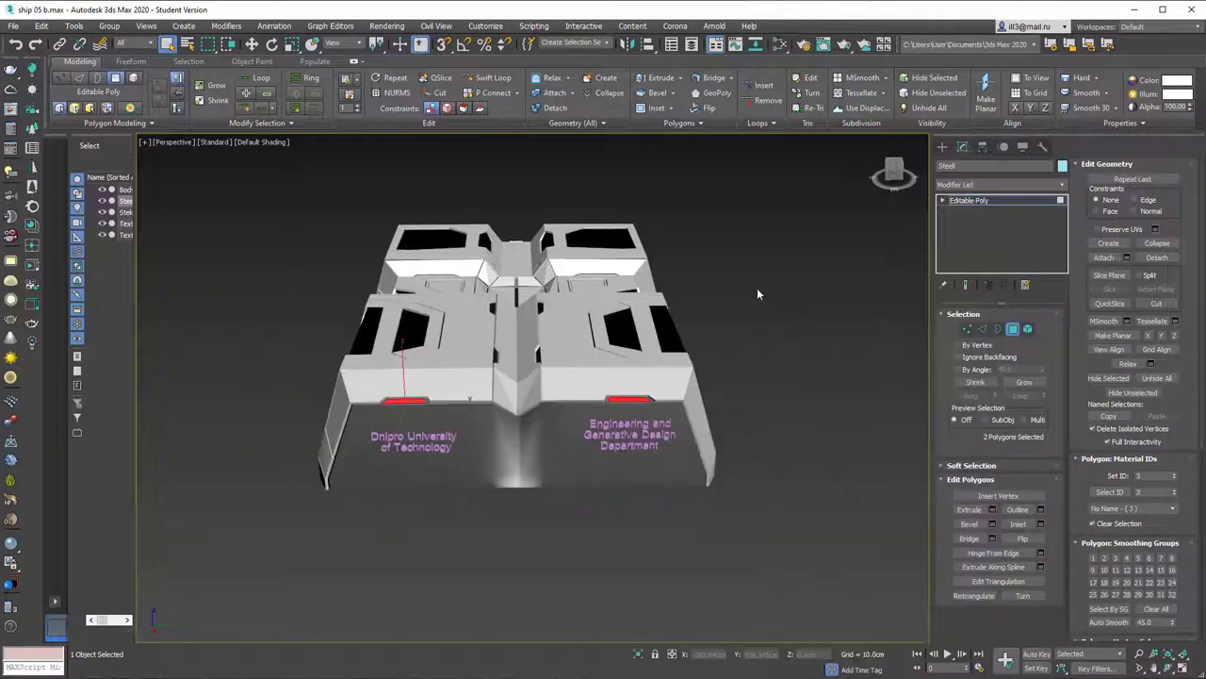
- Leave polygon editing, assign the Red light material to both text objects on the ship's rear and clear the selection
middle_click_drag(532, 294, 674, 295, "alt")
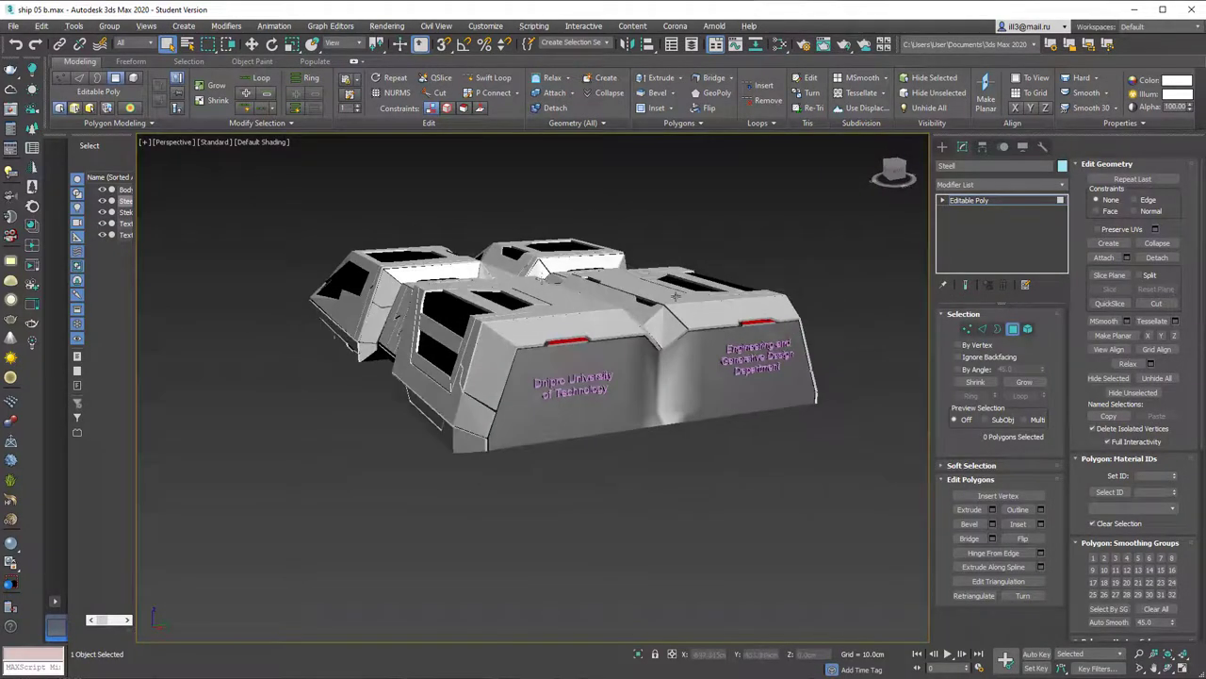
left_click(754, 358)
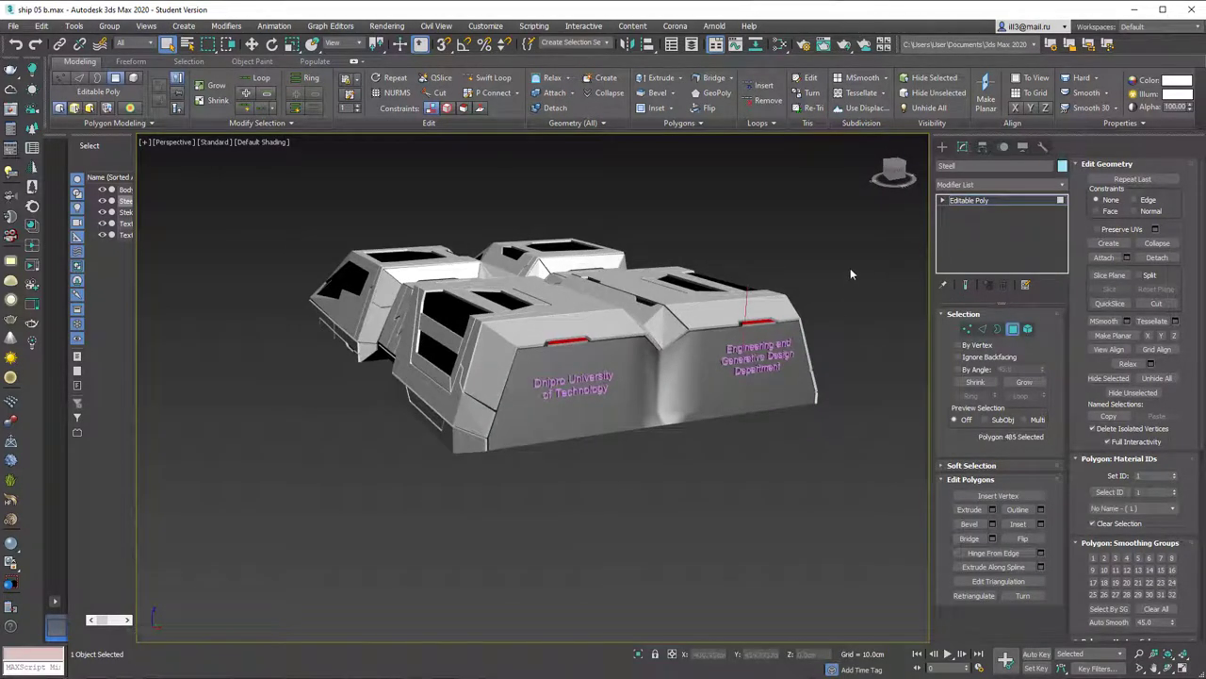
left_click(1014, 329)
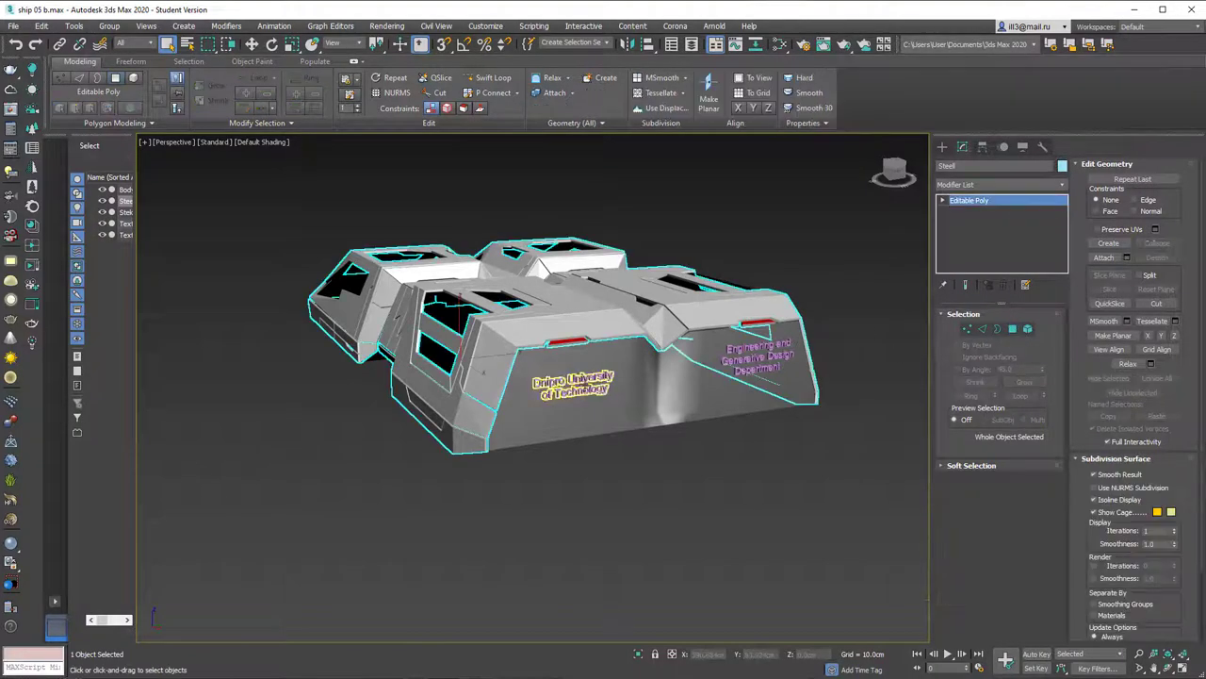
left_click(573, 384)
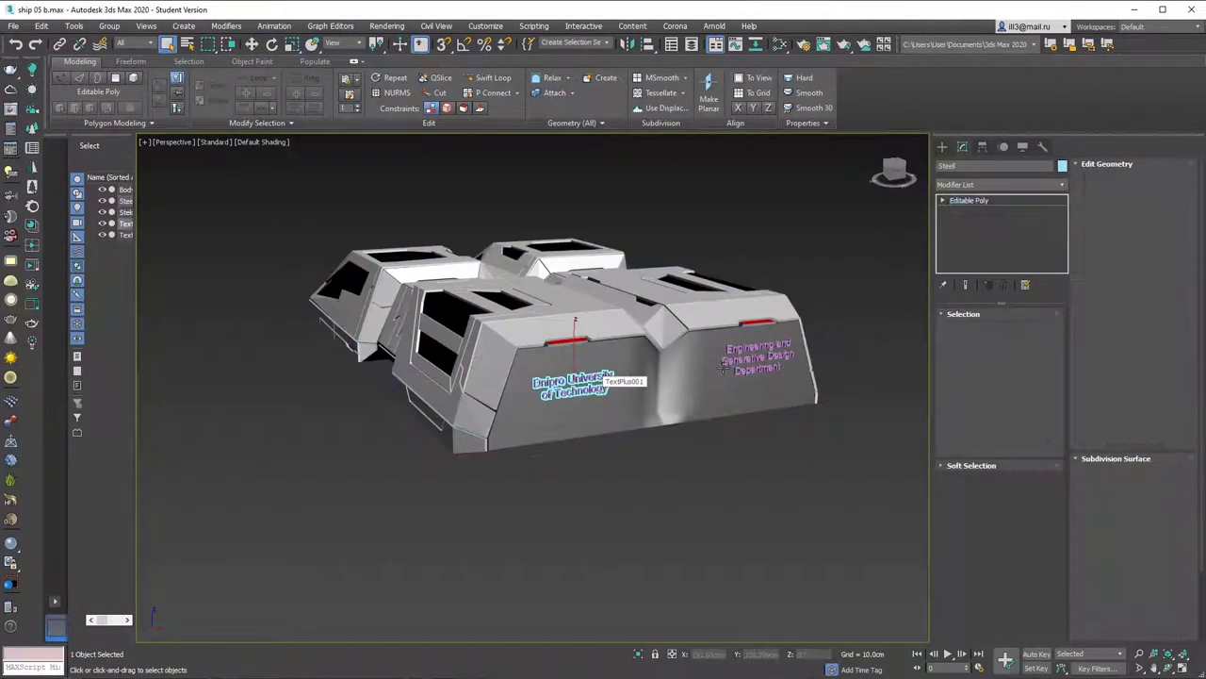
left_click(757, 356, "ctrl")
key("m")
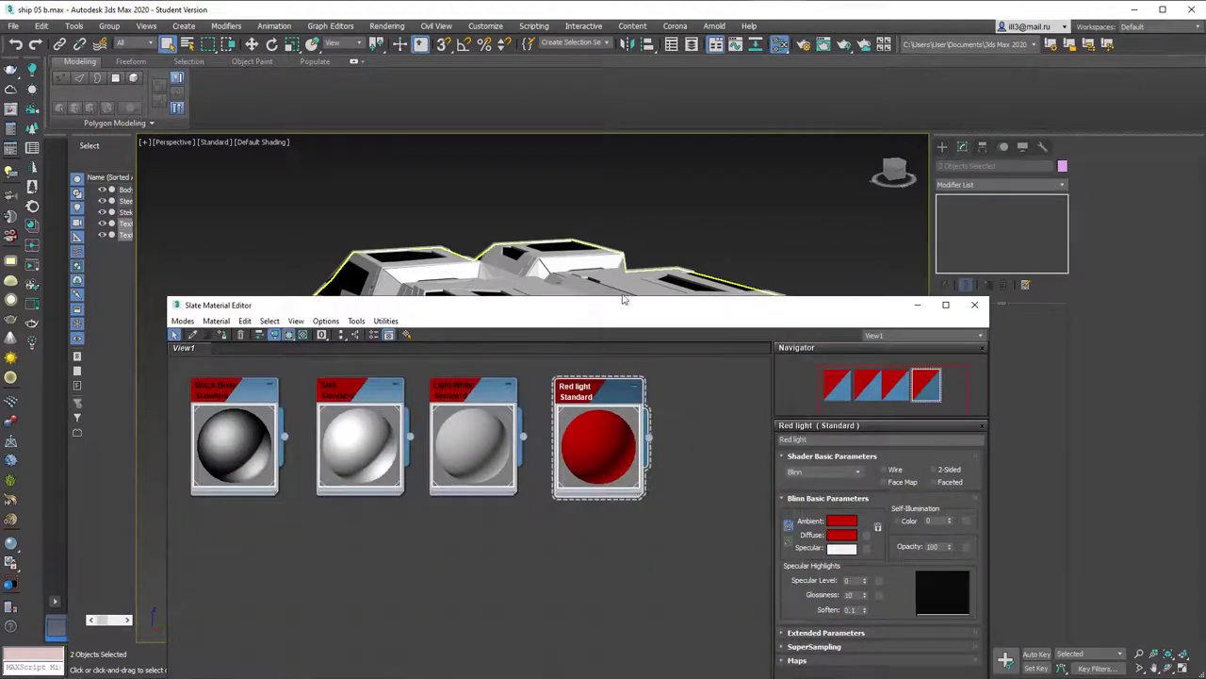
left_click_drag(624, 302, 706, 184)
right_click(652, 267)
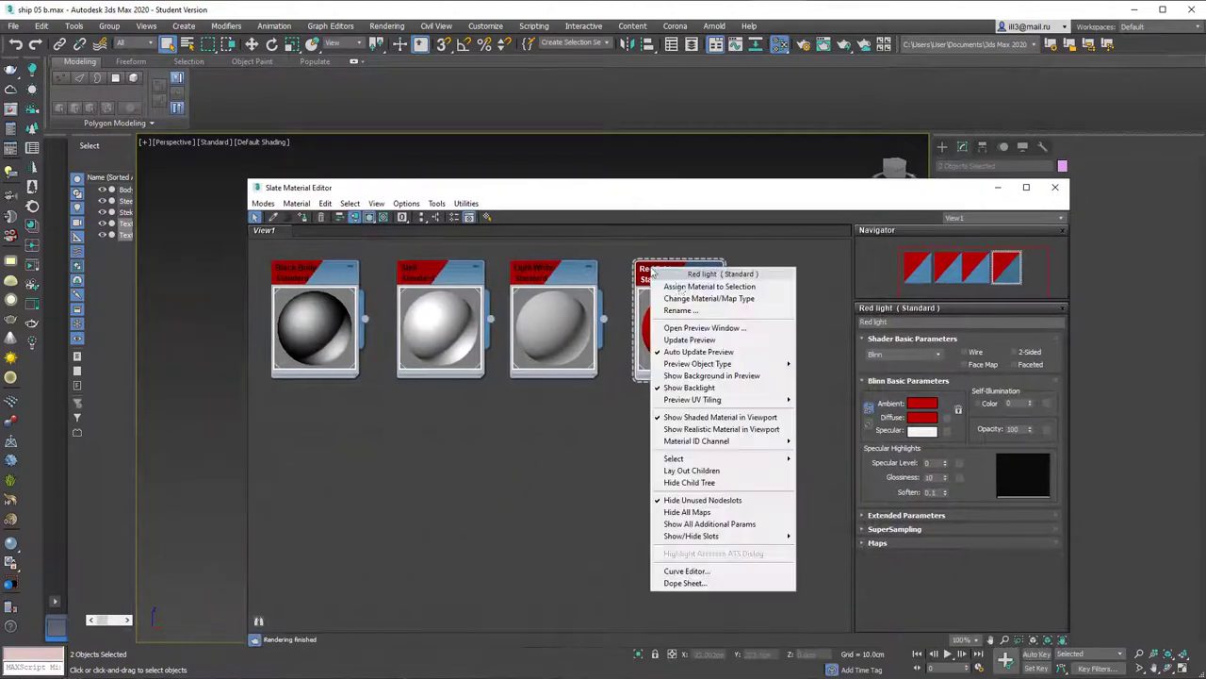
left_click(690, 287)
left_click(1055, 186)
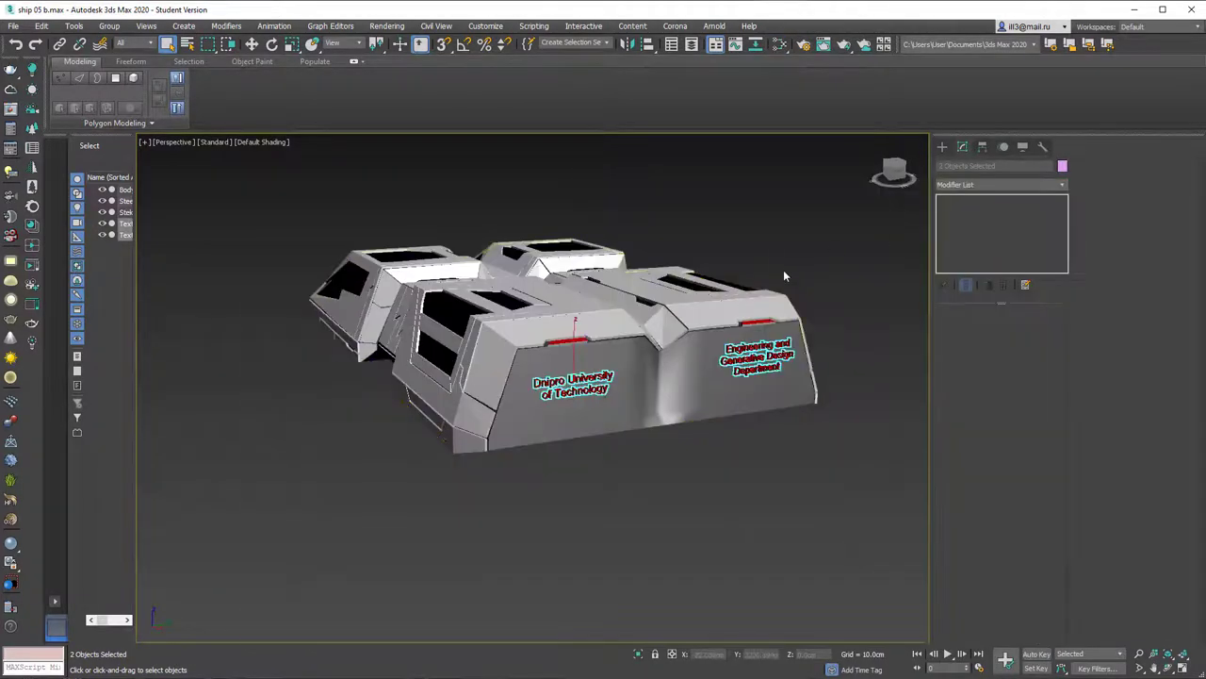
left_click(766, 271)
- Save the spaceship scene with its materials assigned
middle_click_drag(419, 252, 525, 268, "alt")
scroll(528, 304, "up", 3)
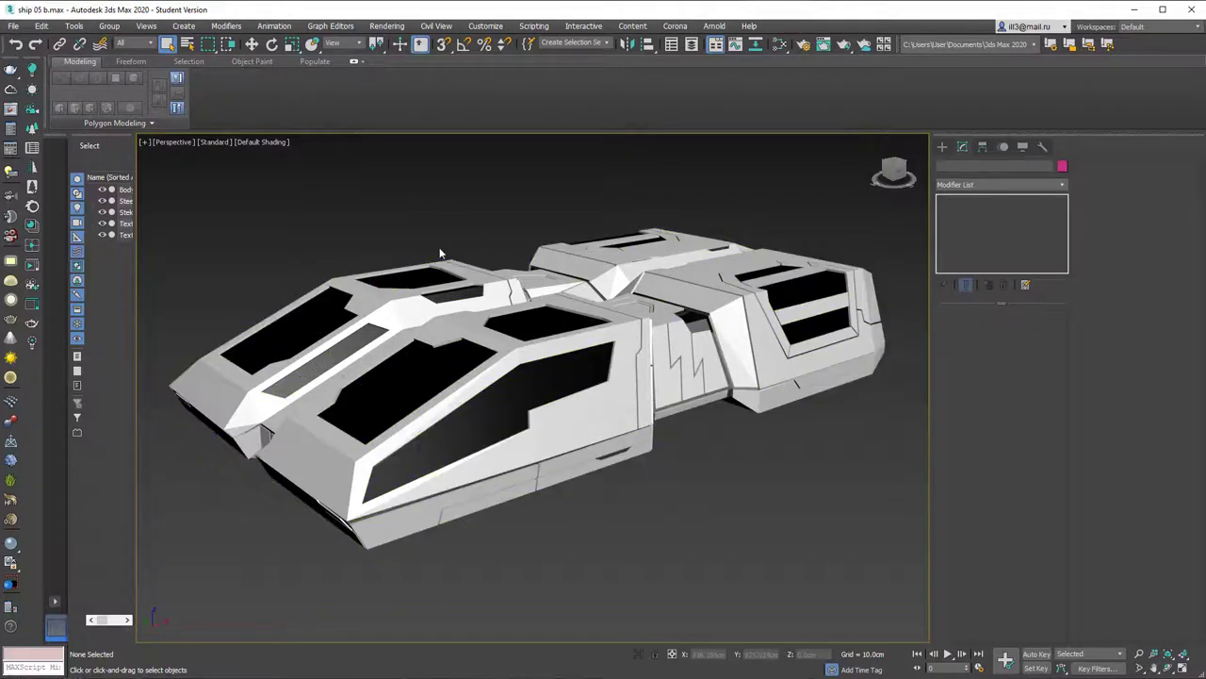
key("ctrl+s")
- Start exporting the whole scene and browse from the Desktop through the DISK R shortcut to the Pub folder
left_click(17, 27)
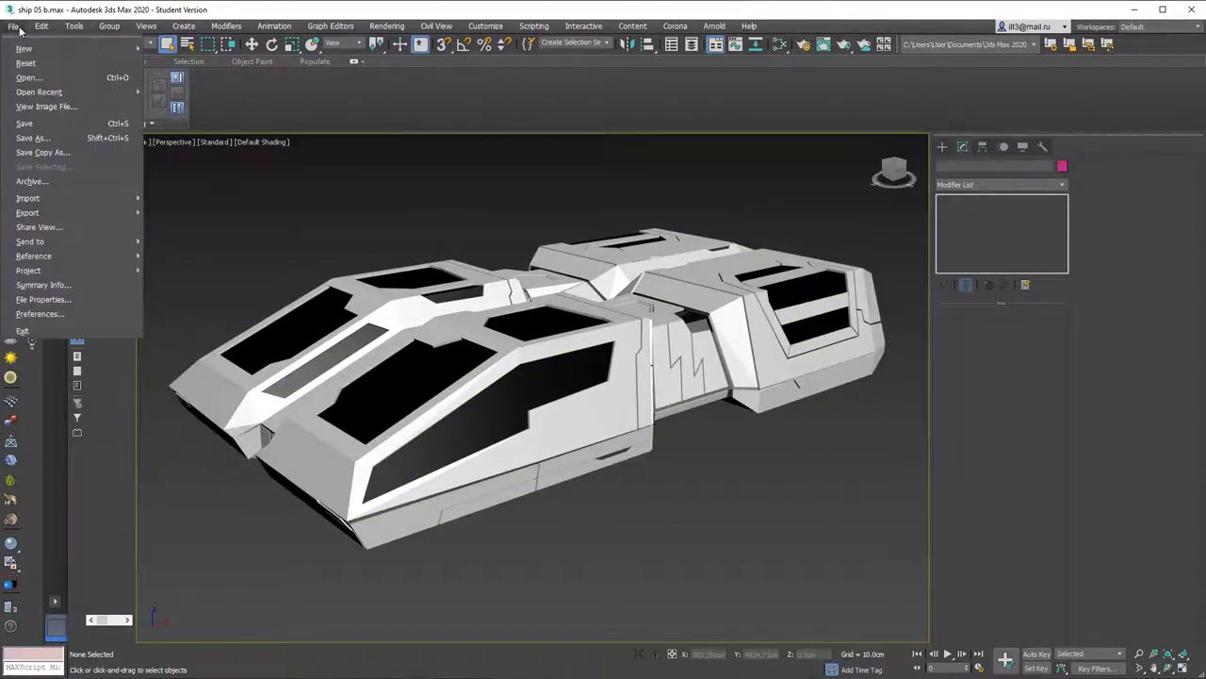
mouse_move(102, 216)
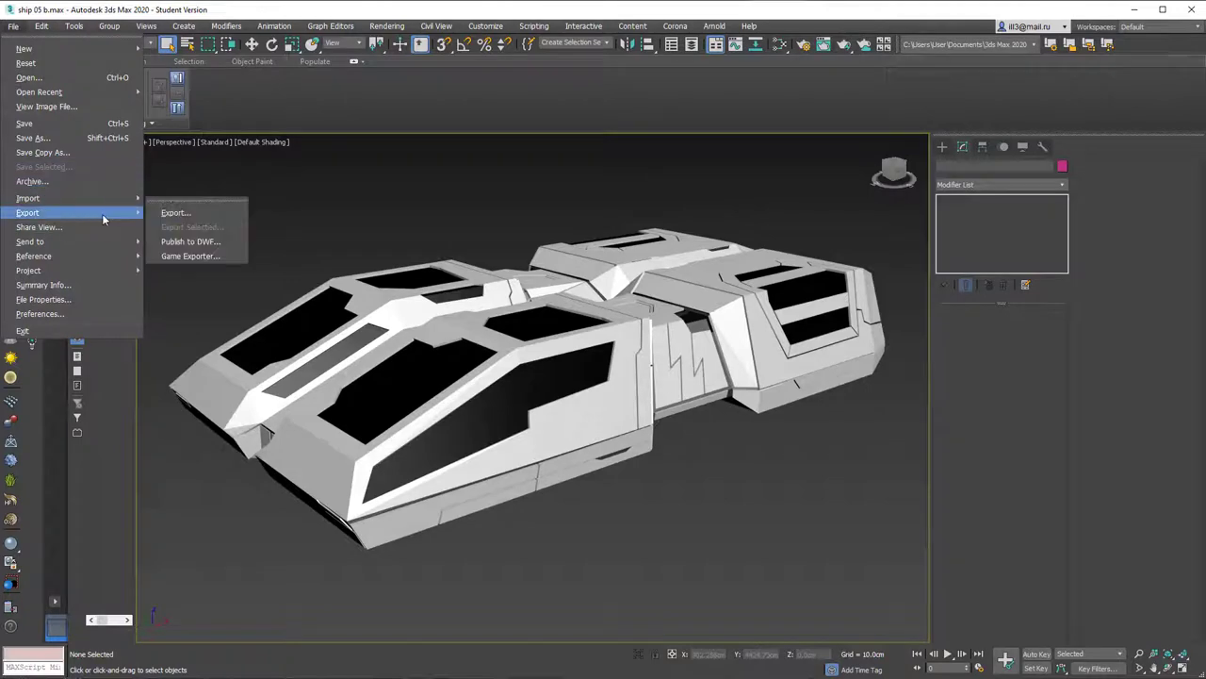
left_click(194, 212)
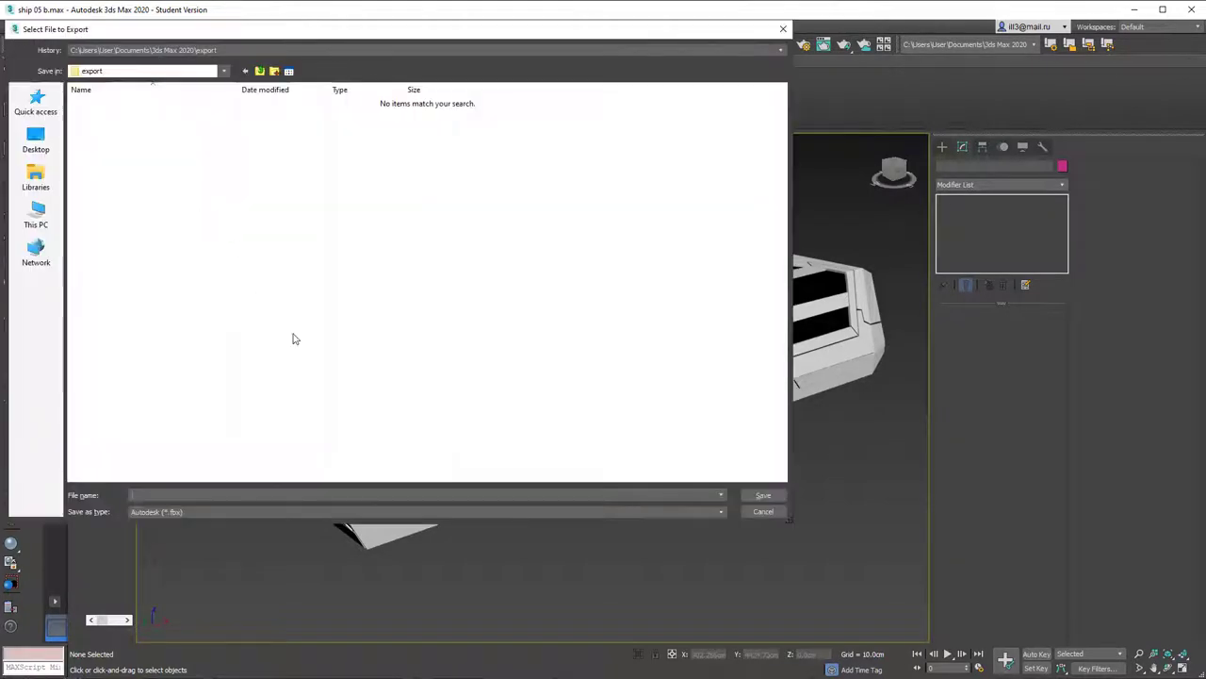
left_click(36, 141)
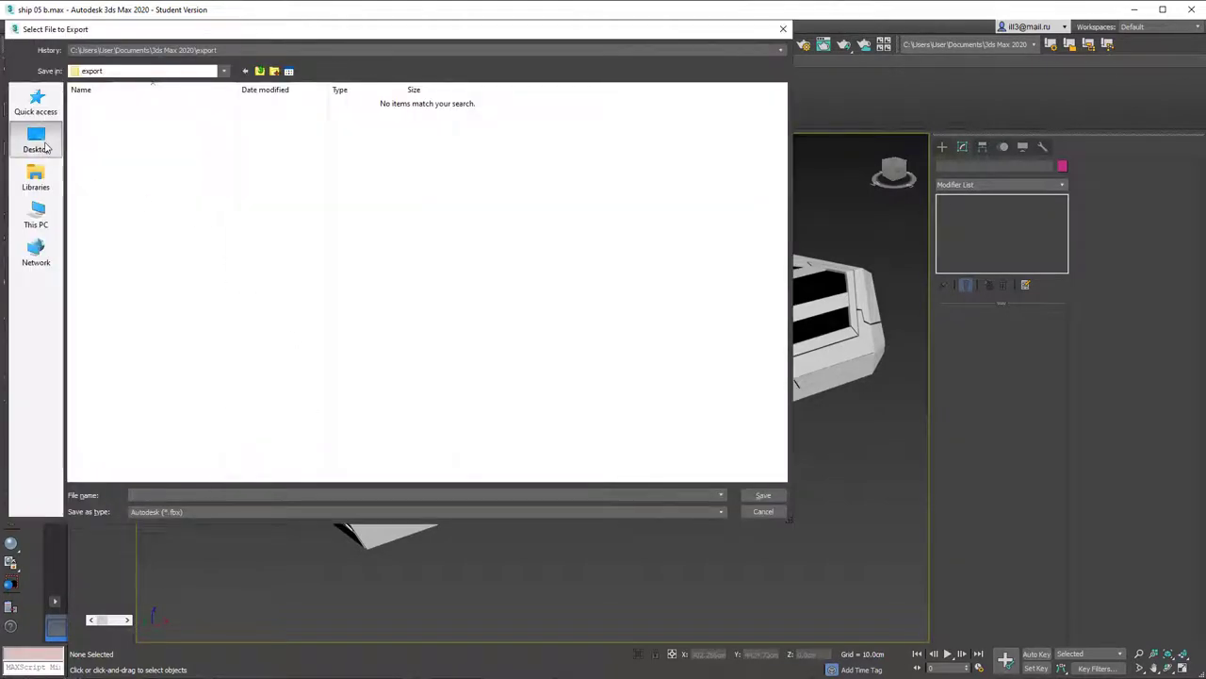
double_click(396, 141)
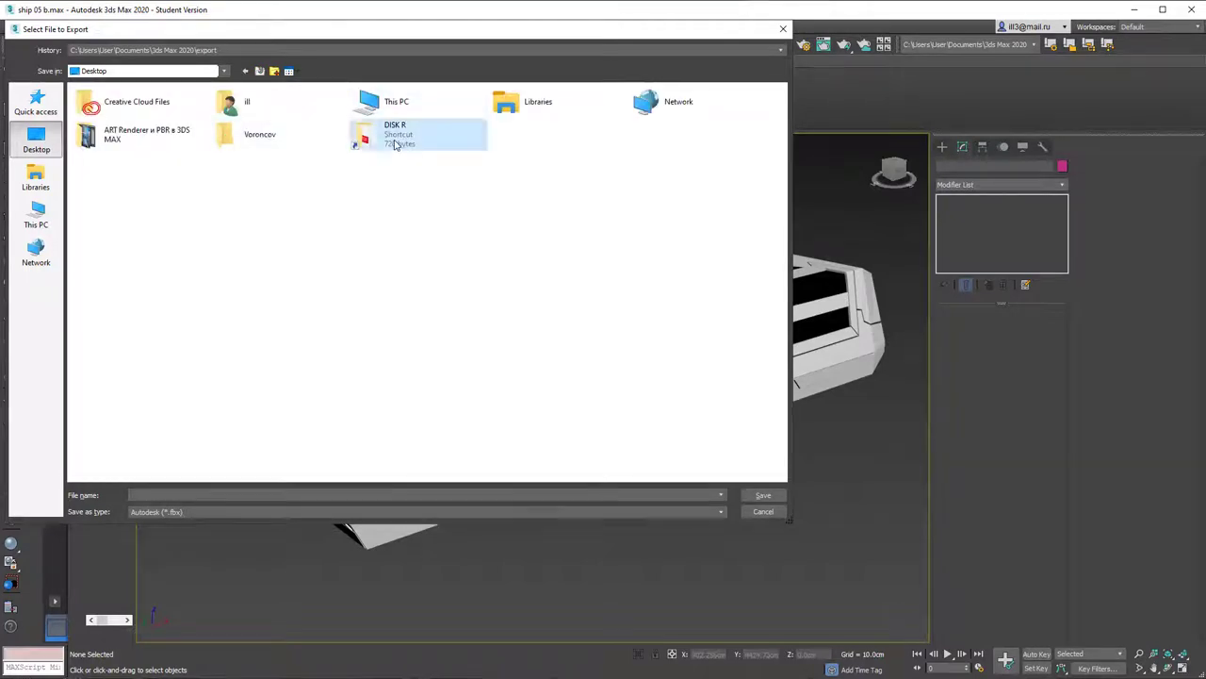
double_click(113, 140)
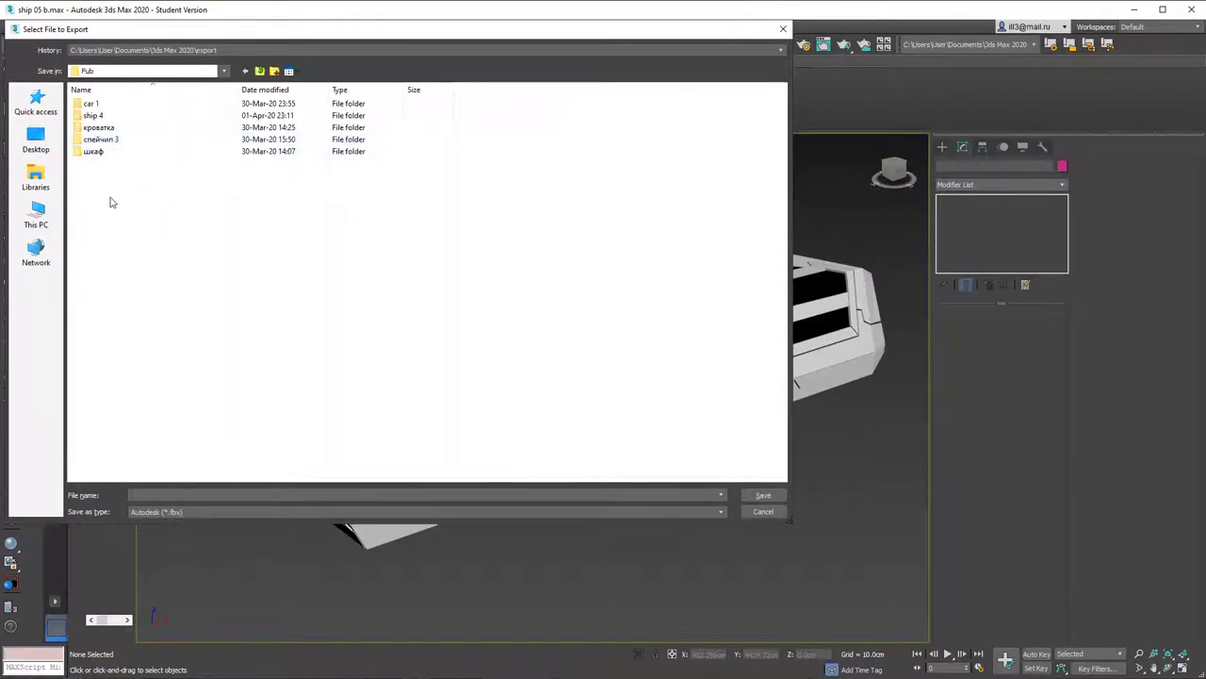
- Create a folder named Ship 5 inside the Pub folder and open it as the export destination
right_click(110, 197)
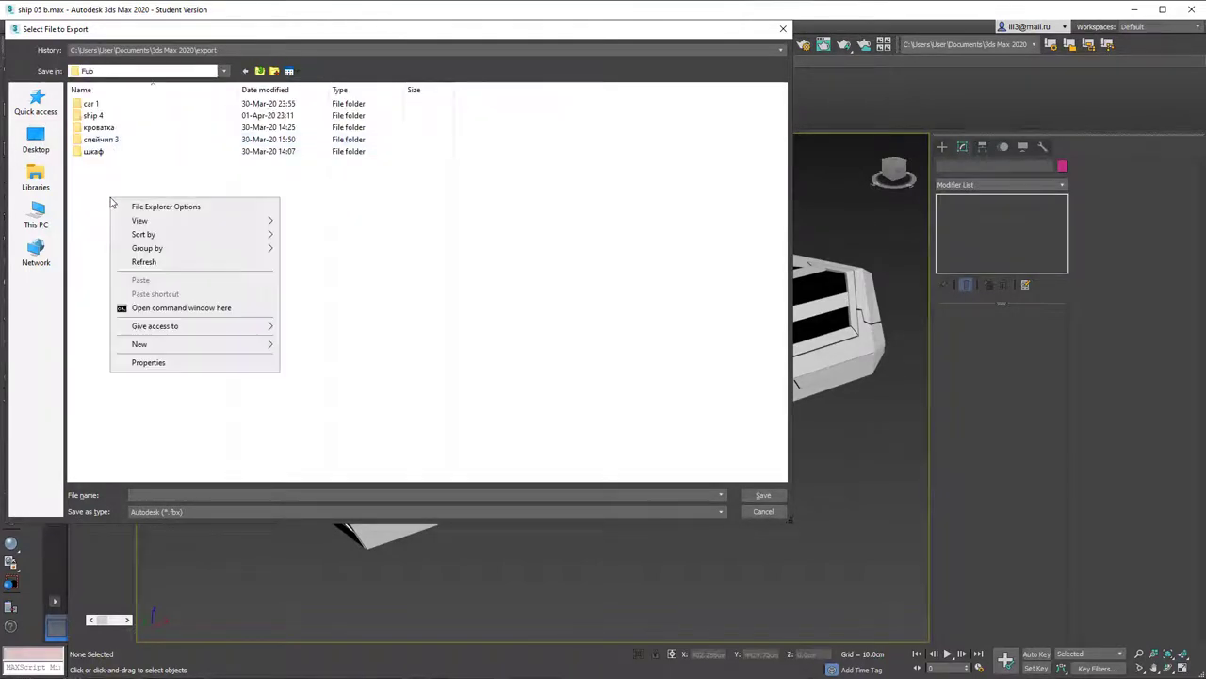
left_click(239, 349)
left_click(311, 348)
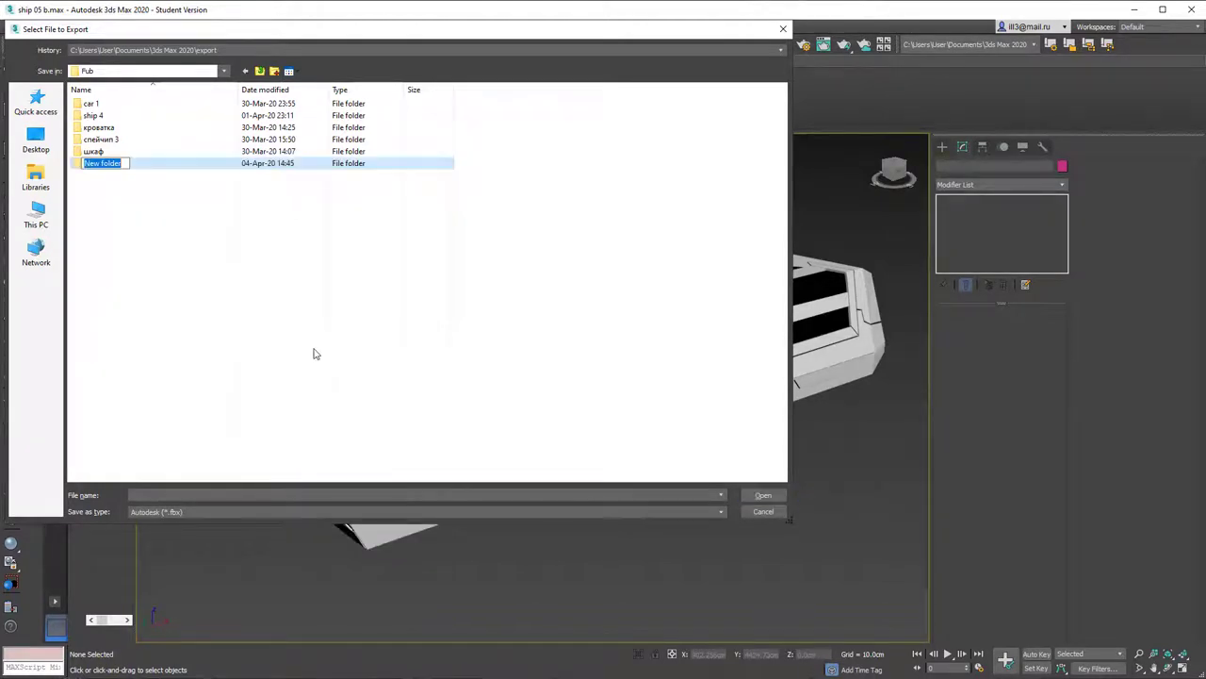
type("Ship 5")
key("Return")
key("Return")
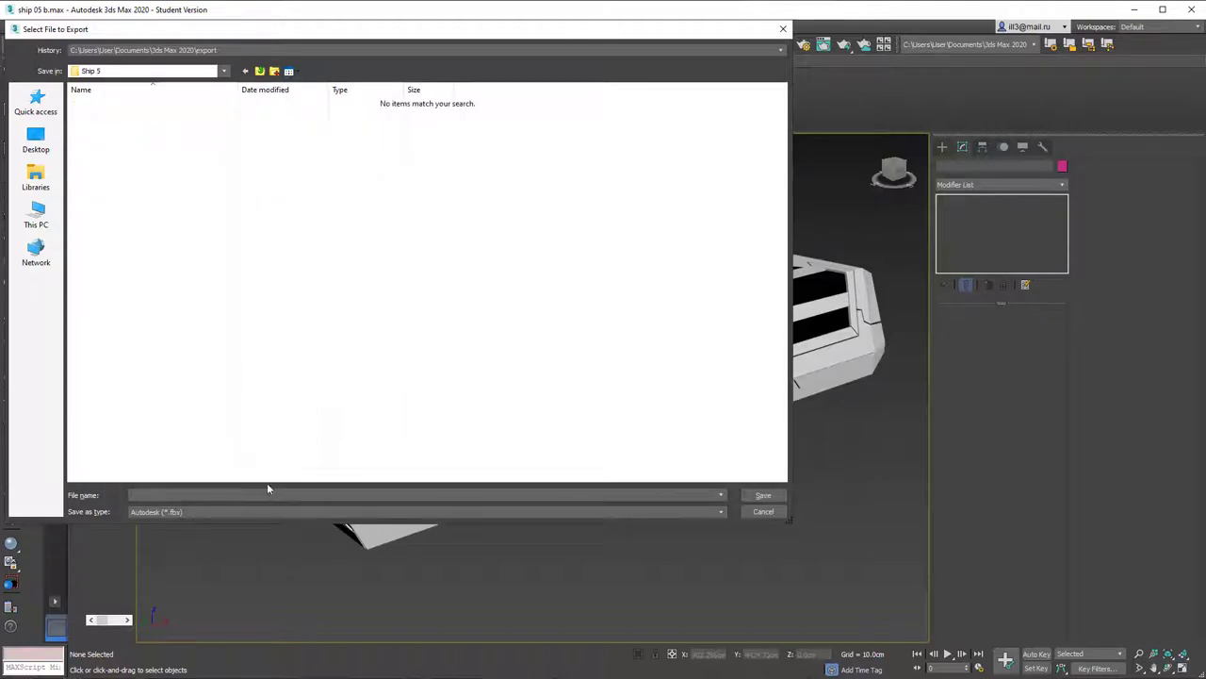
- Export the scene as an Autodesk FBX file named ship, with Smoothing Groups and TurboSmooth included and Animation off
type("ship")
key("Return")
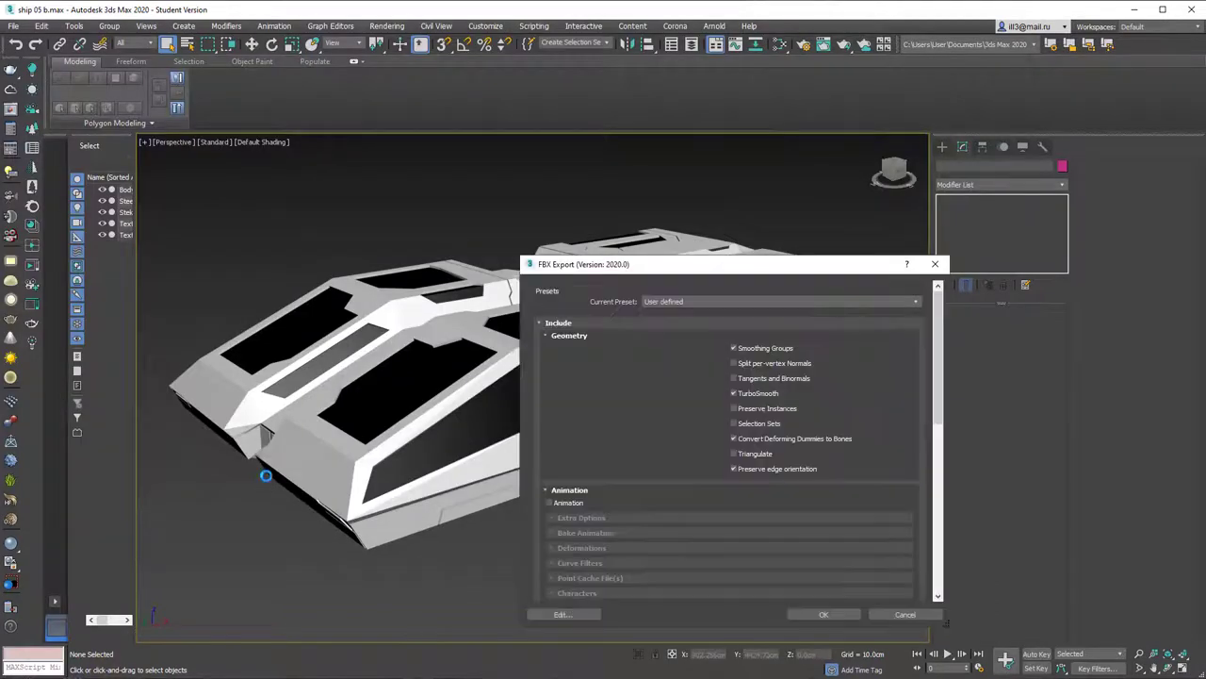
left_click_drag(707, 268, 644, 201)
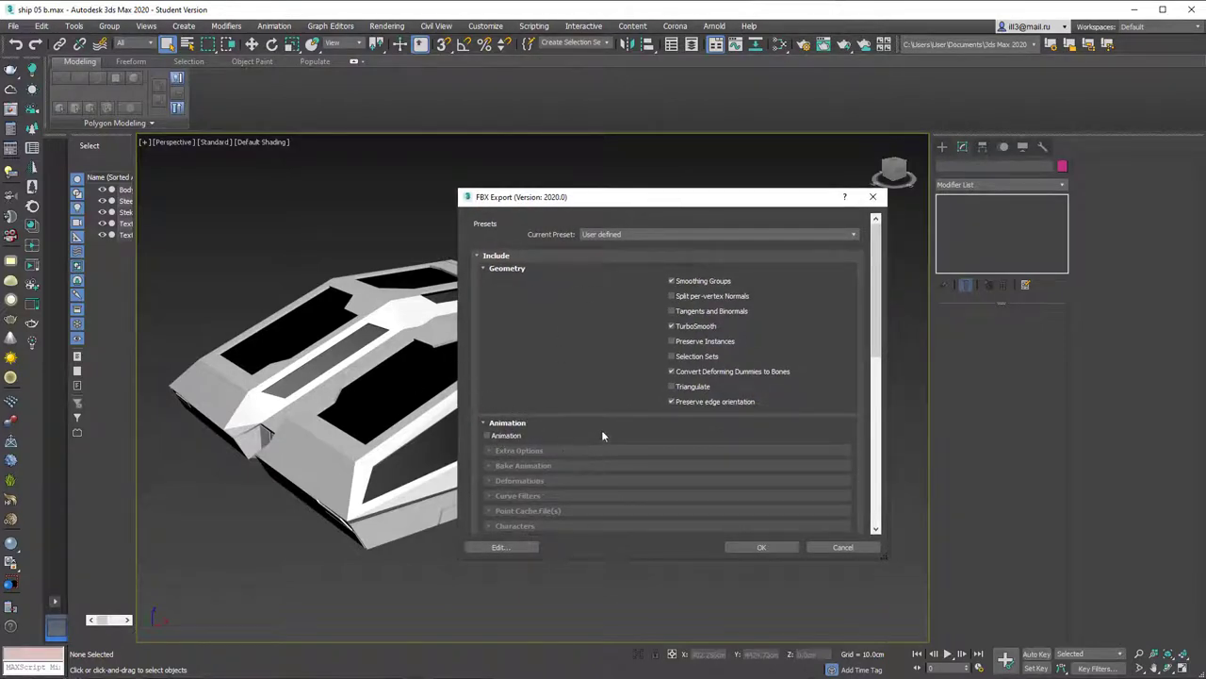
left_click(486, 423)
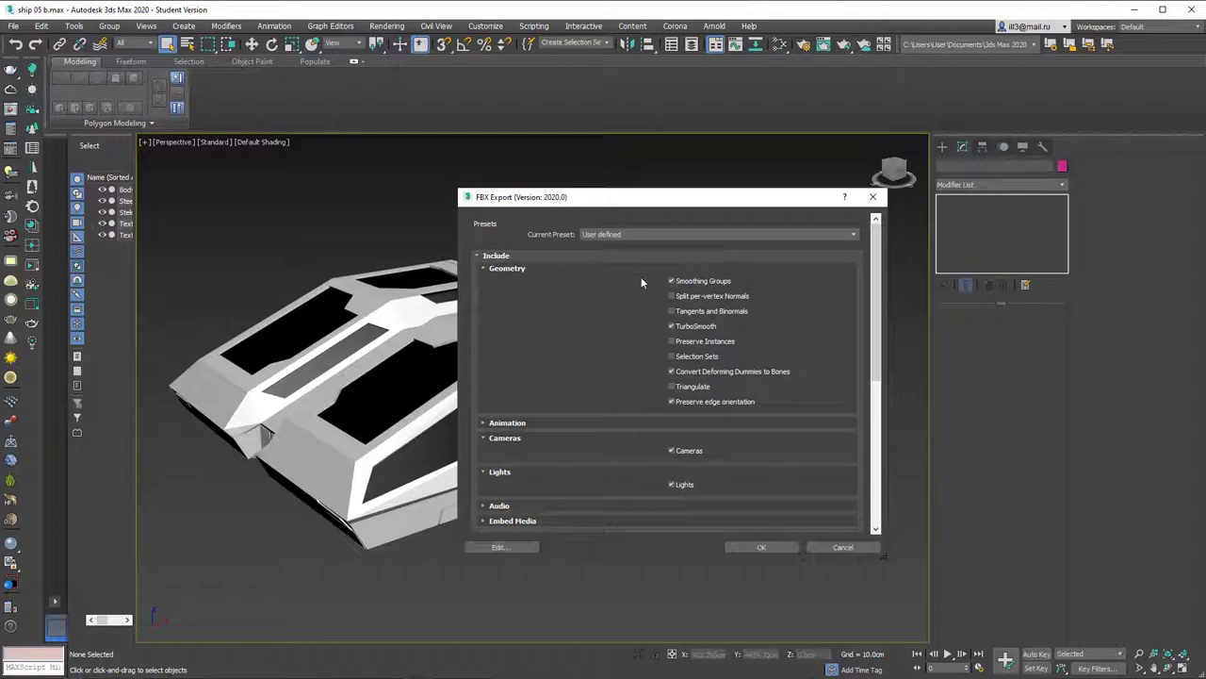
left_click(759, 547)
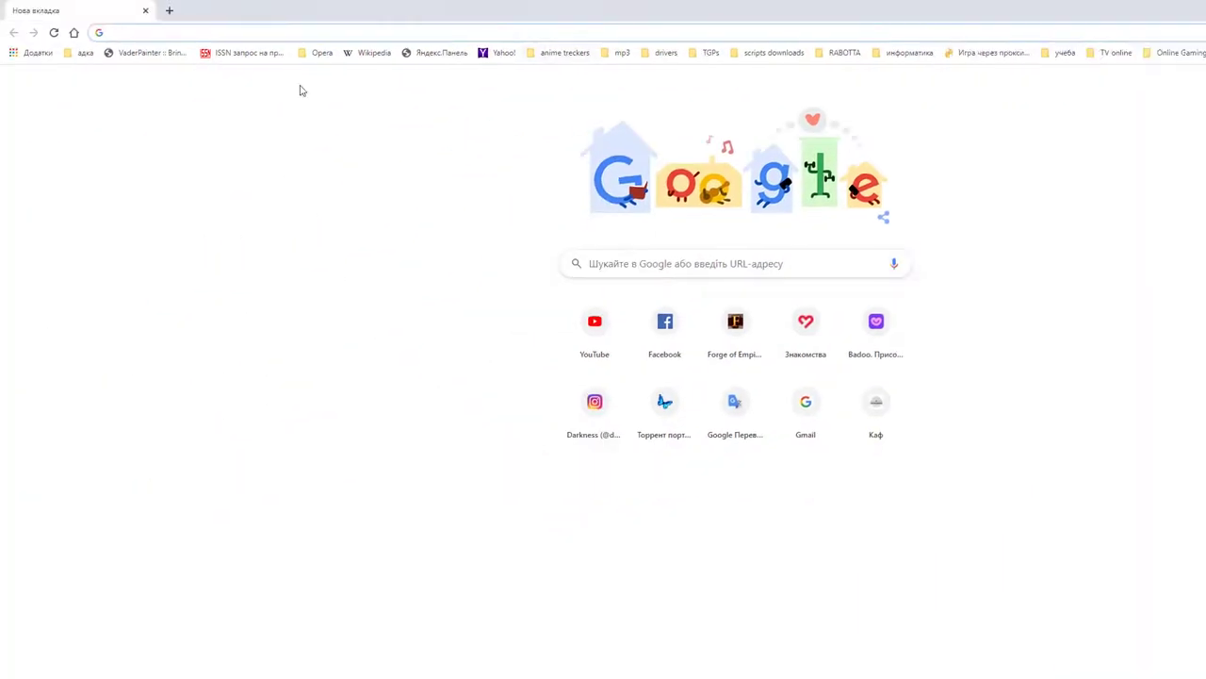
- Switch to the web browser, search Google for scetchup and open the SketchUp website
type("scetchup")
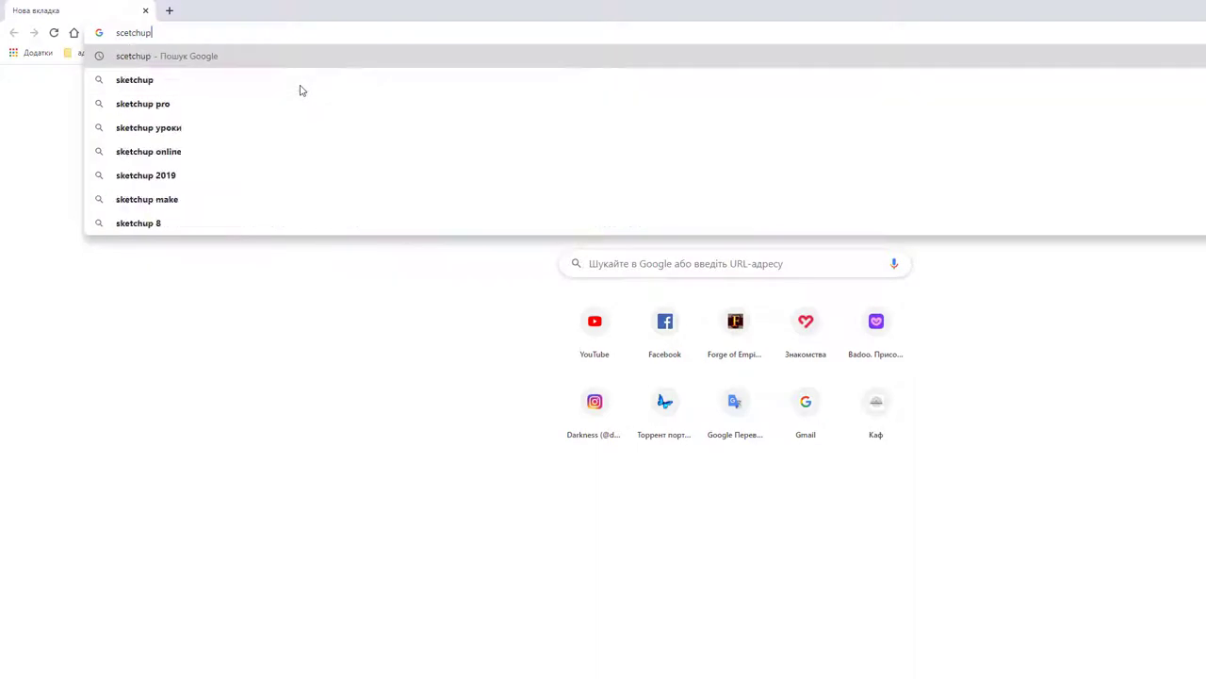
key("Return")
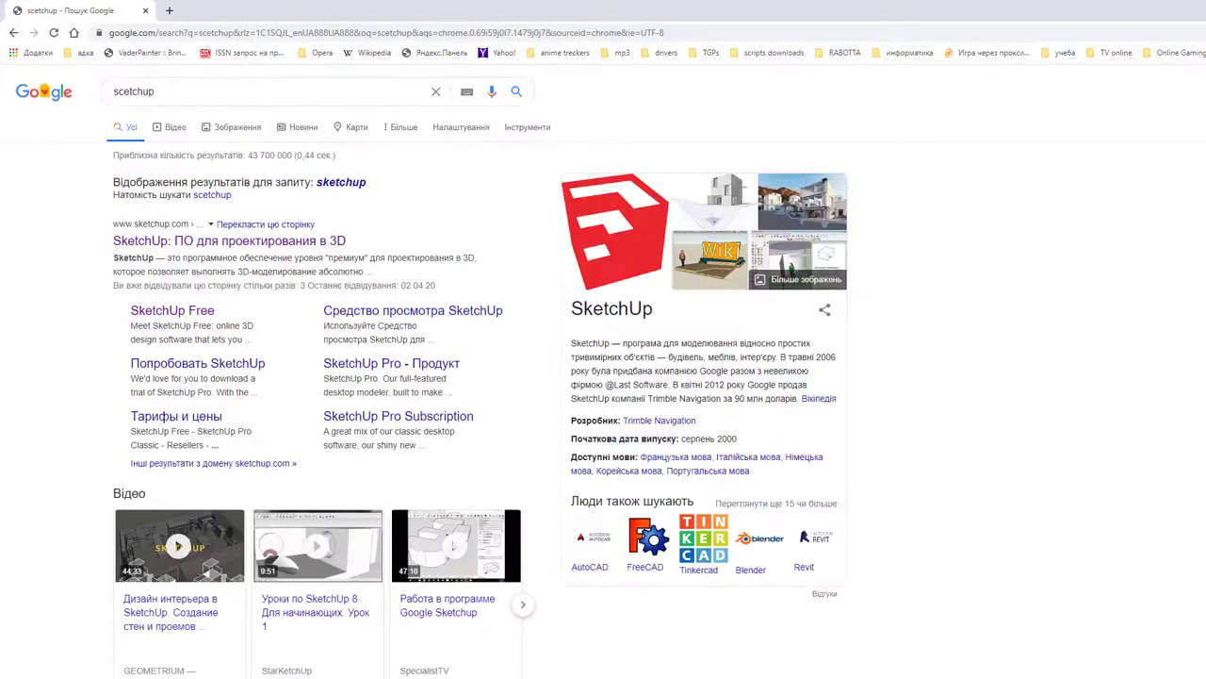
key("super+Down")
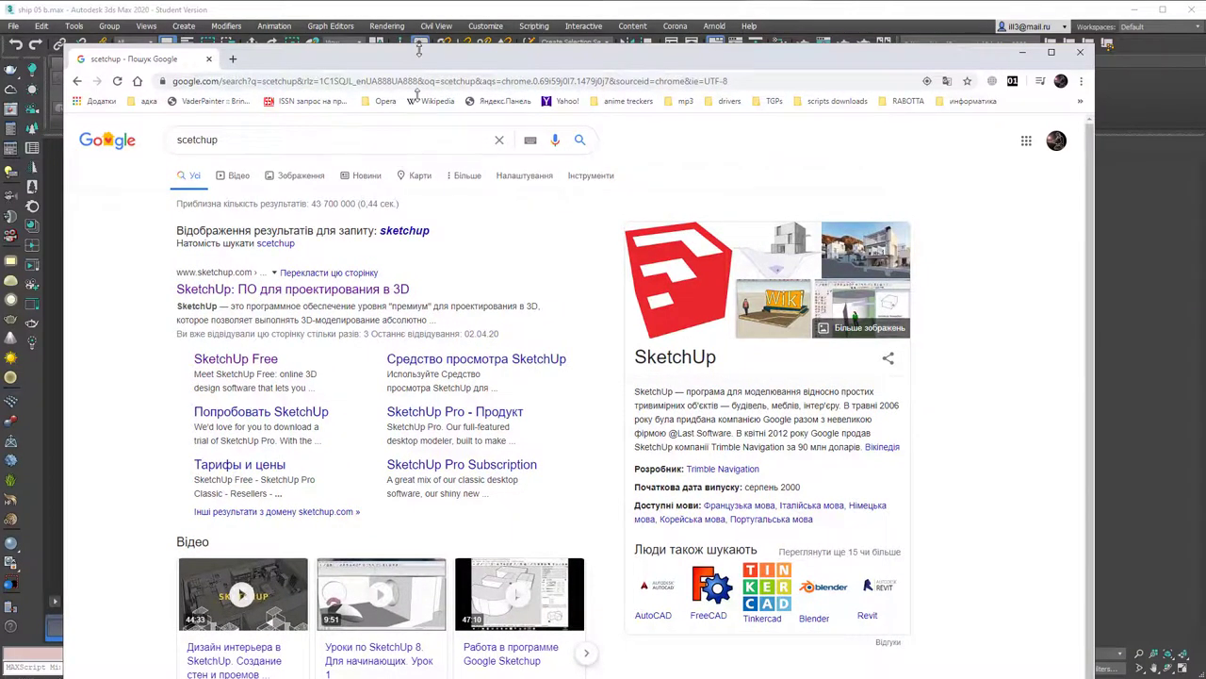
left_click_drag(419, 50, 331, 21)
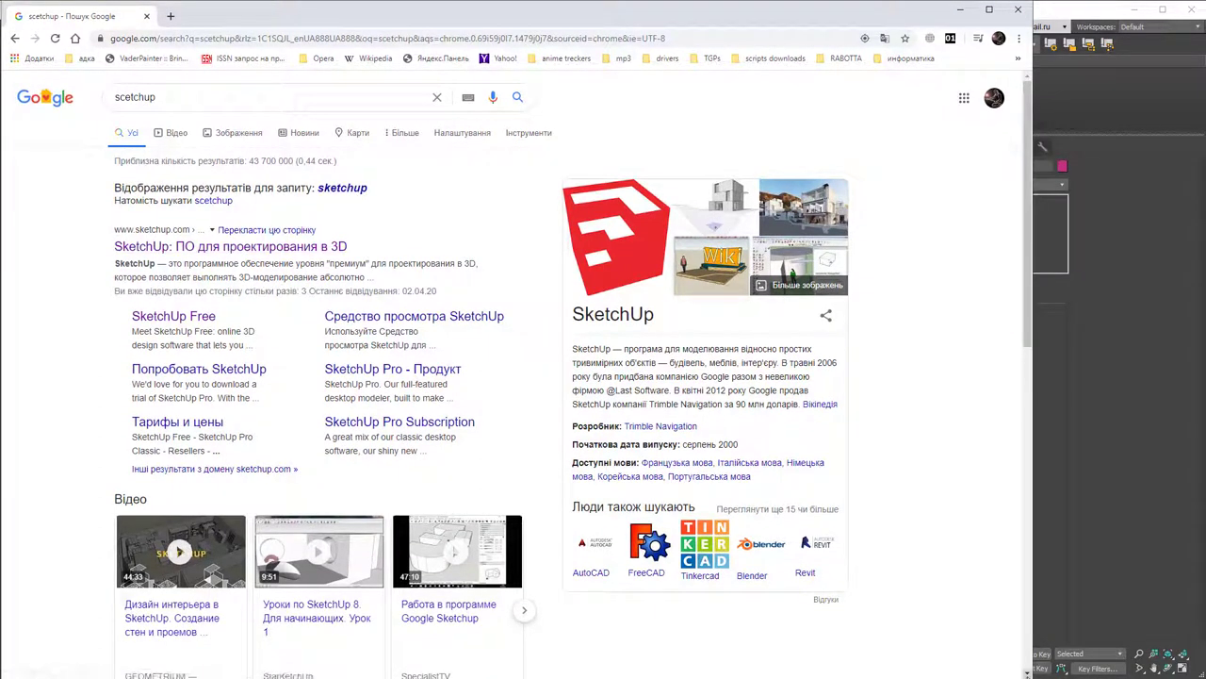
key("super+Up")
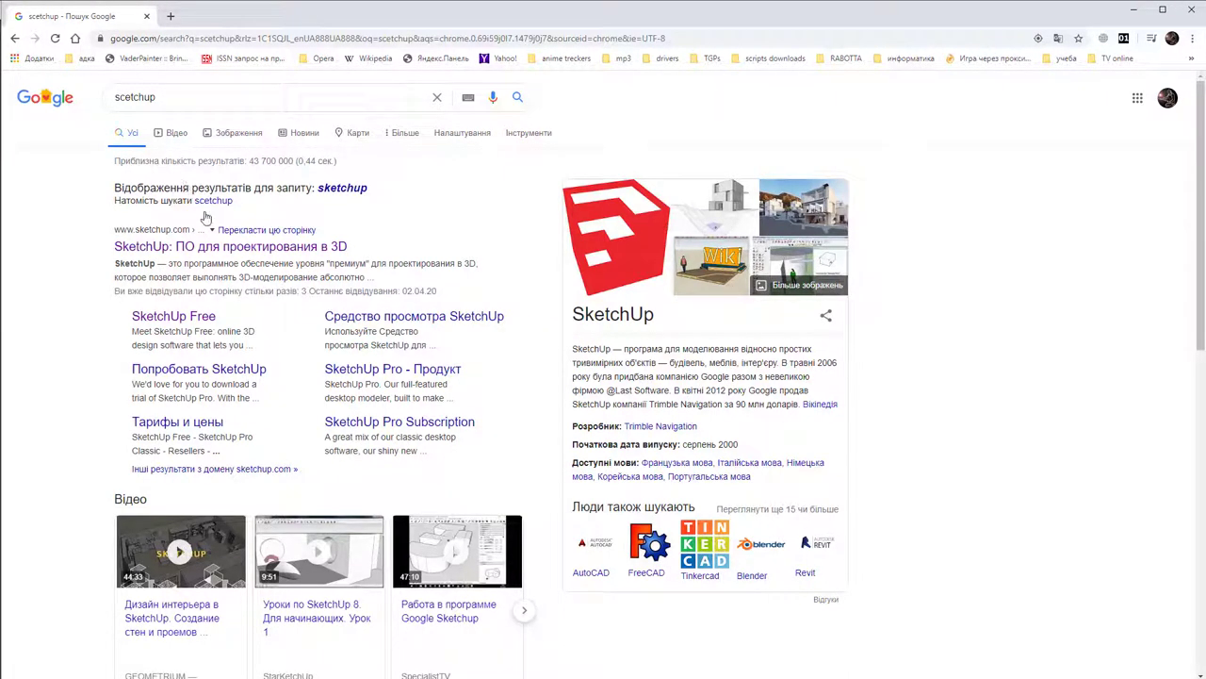
left_click(194, 243)
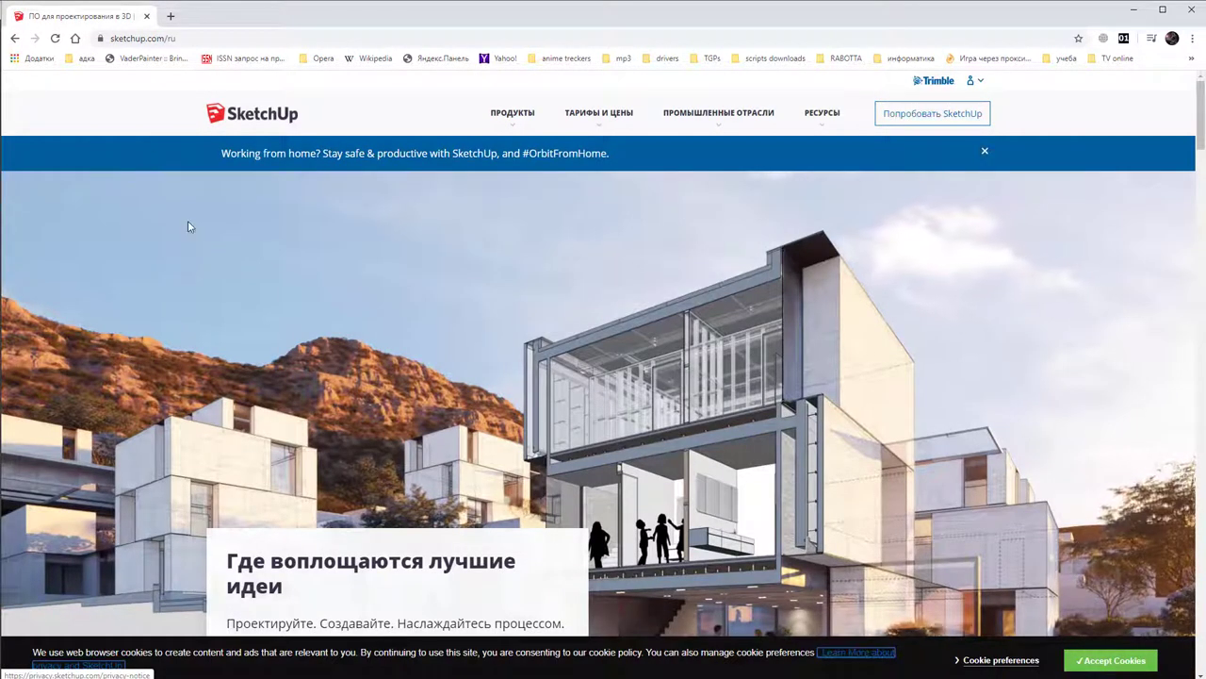
left_click(259, 115)
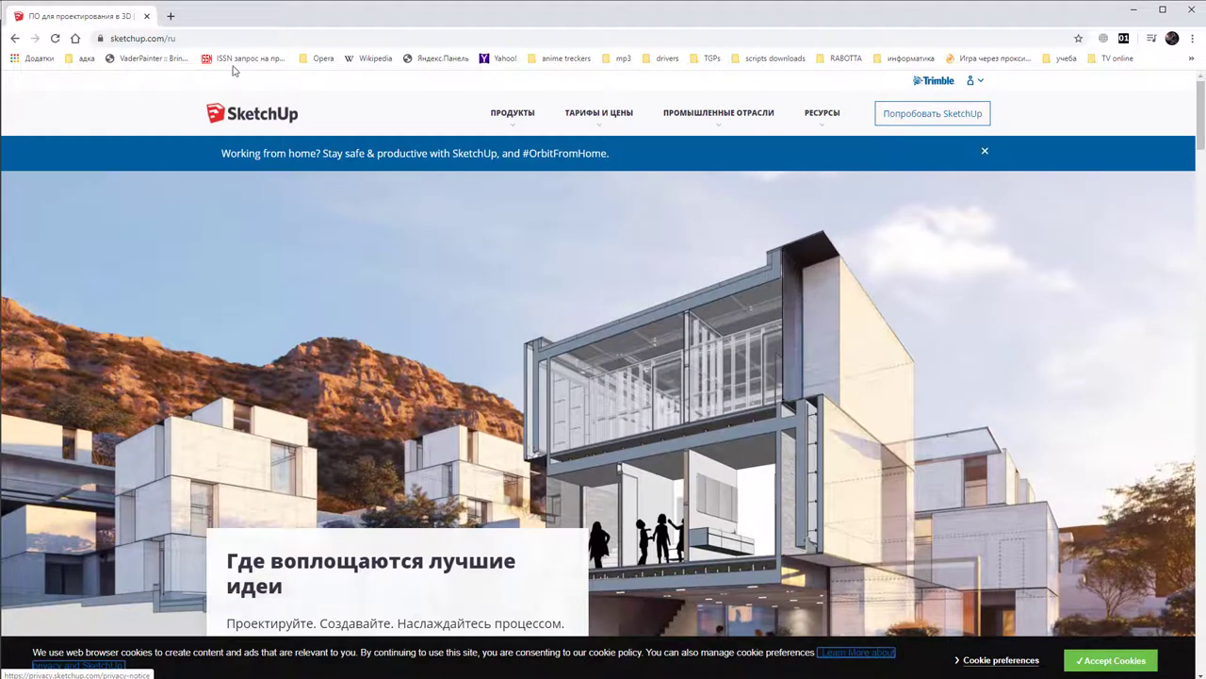
- Search Google for sketchfab and open the Sketchfab website from the results
left_click(206, 39)
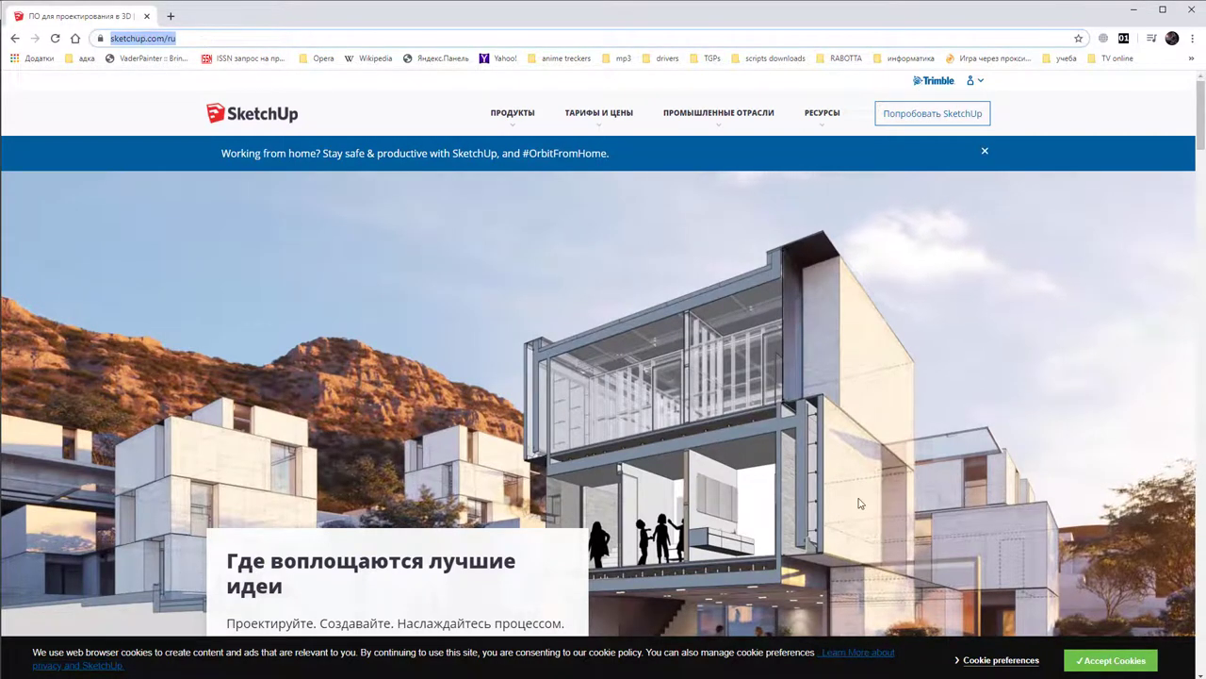
type("sci")
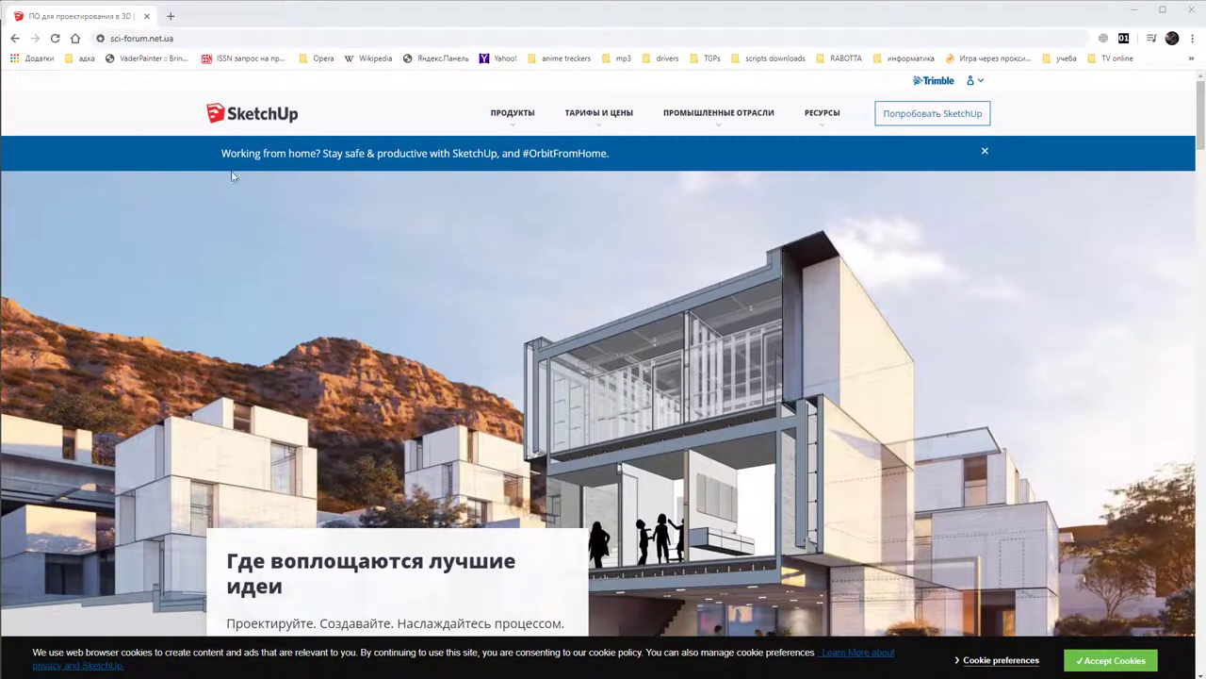
key("BackSpace")
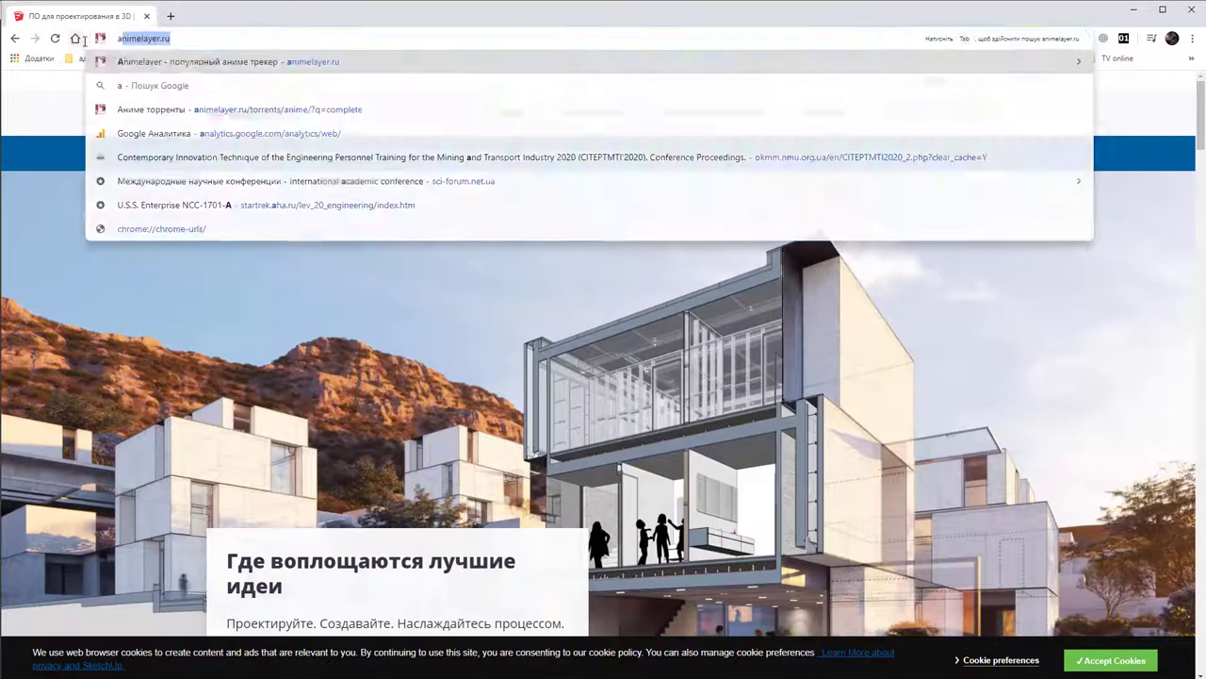
type("sc")
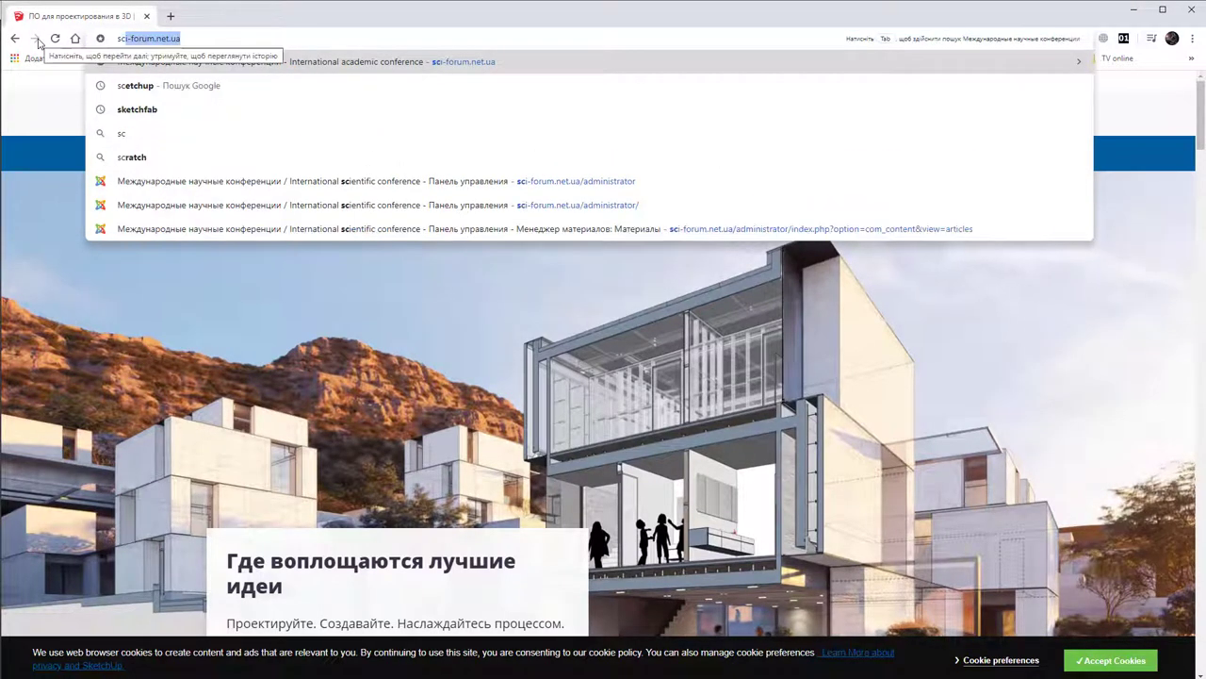
type("e")
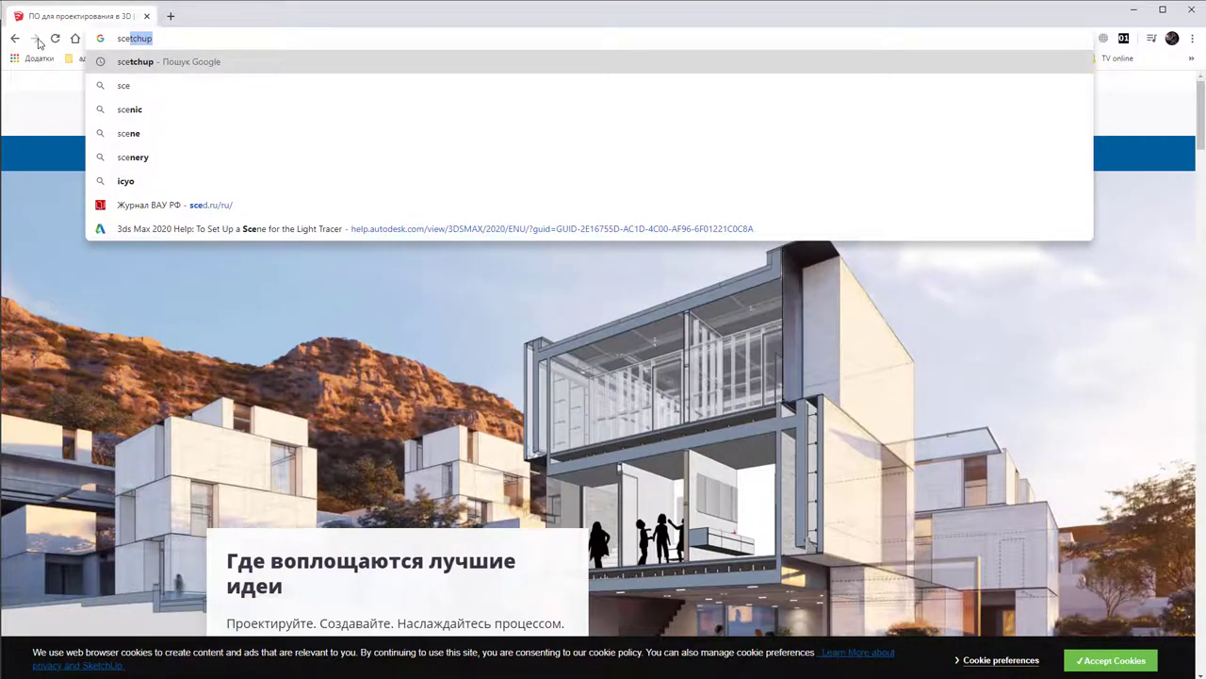
type("tchu")
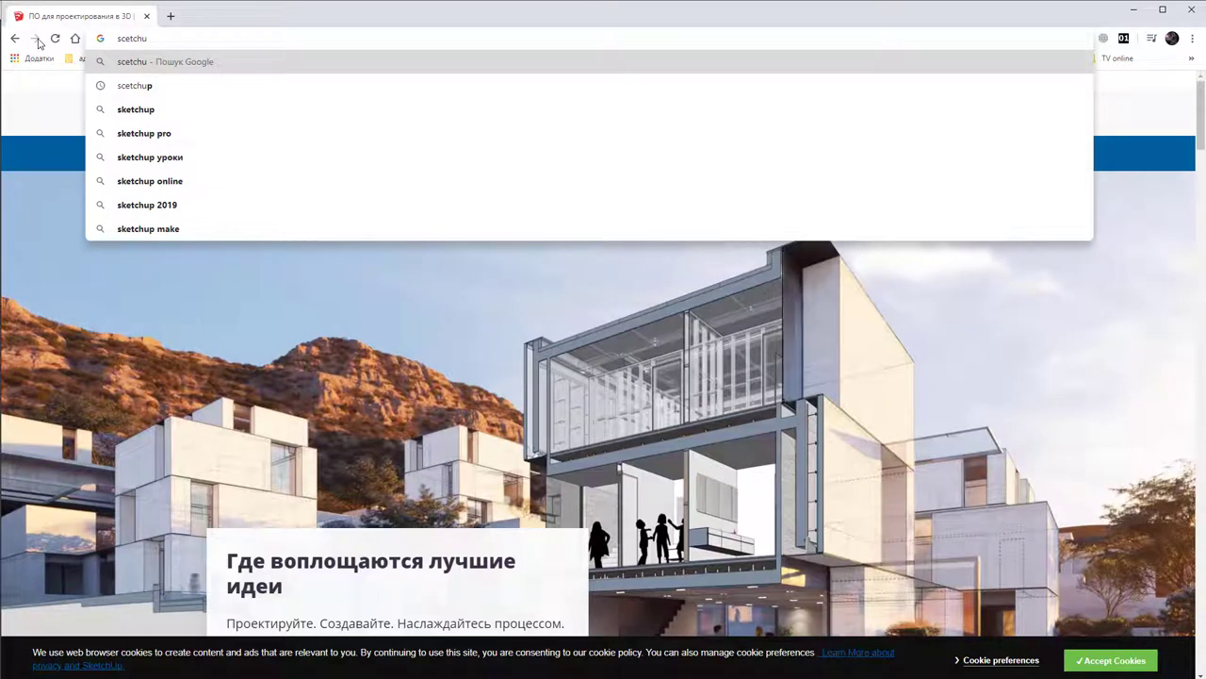
key("BackSpace")
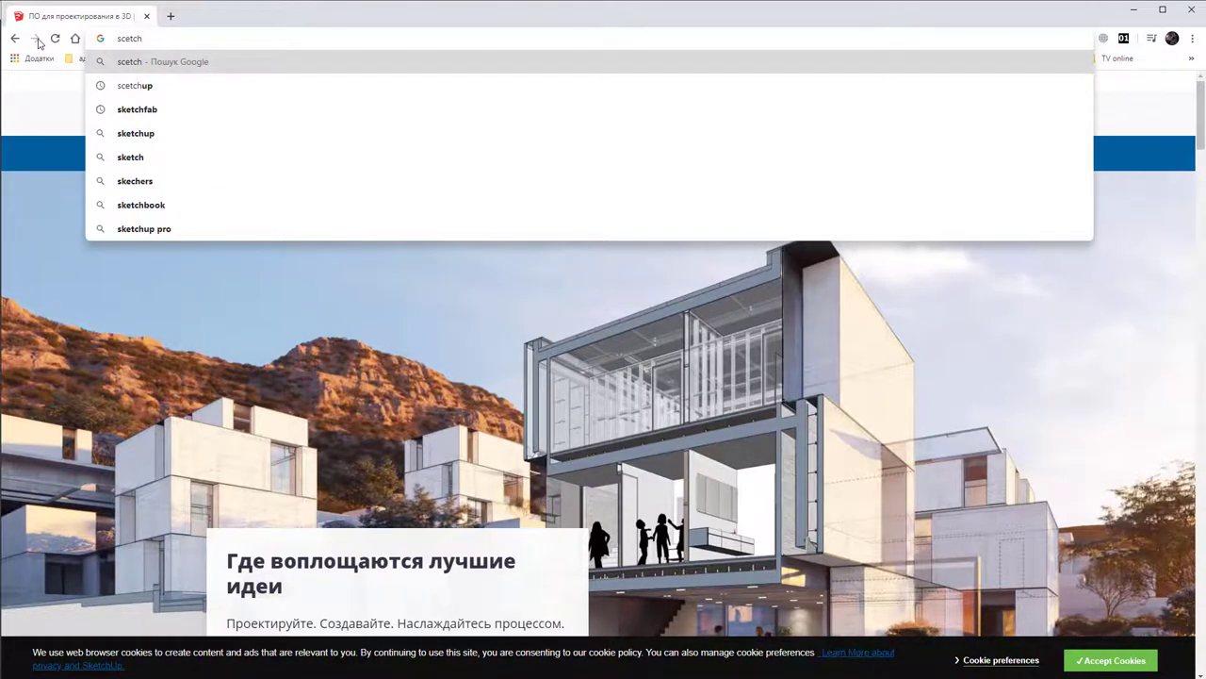
key("Down")
key("Down")
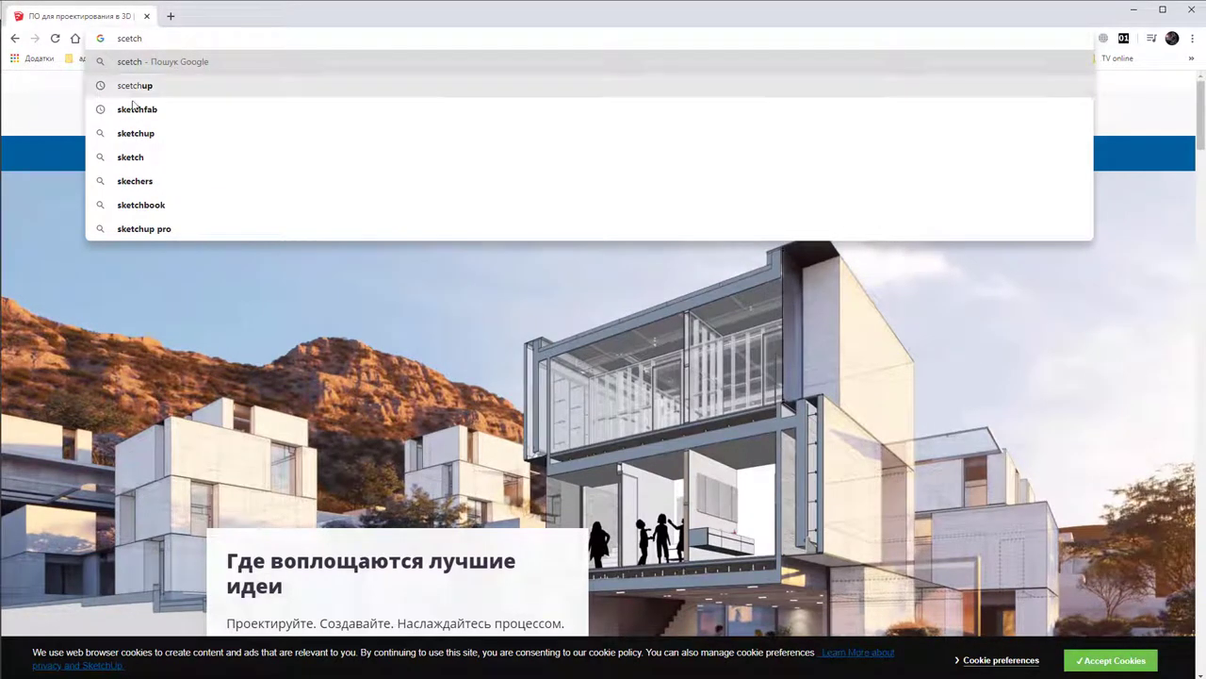
key("Return")
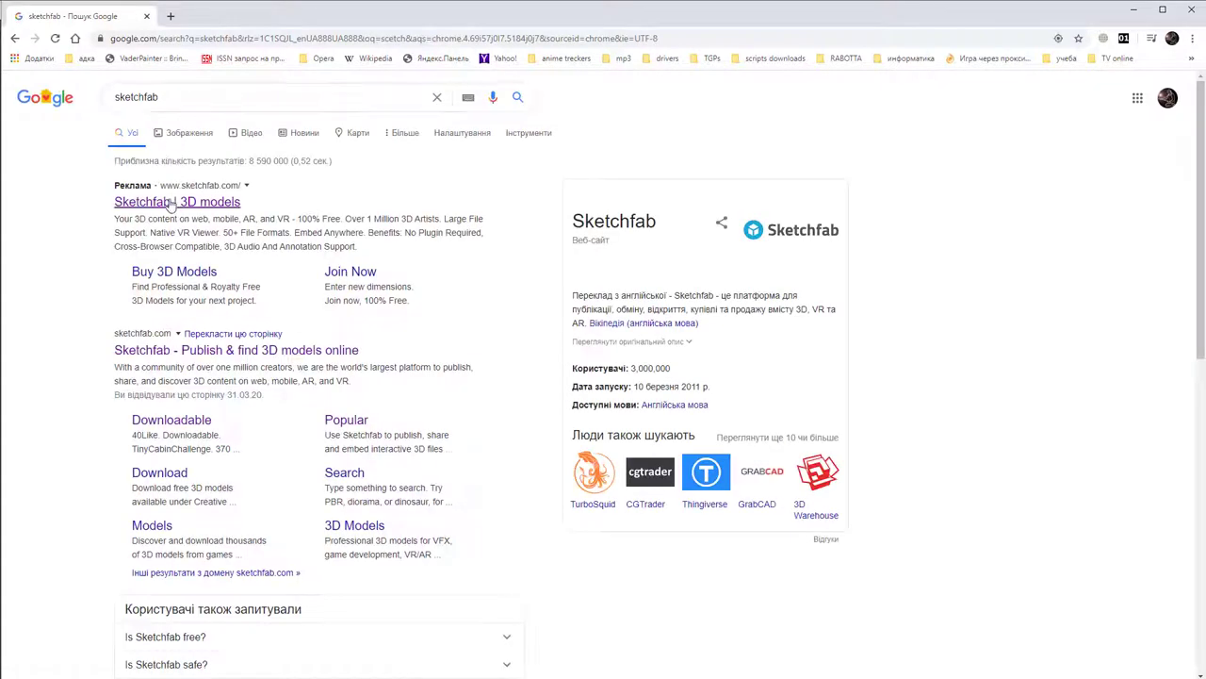
left_click(173, 203)
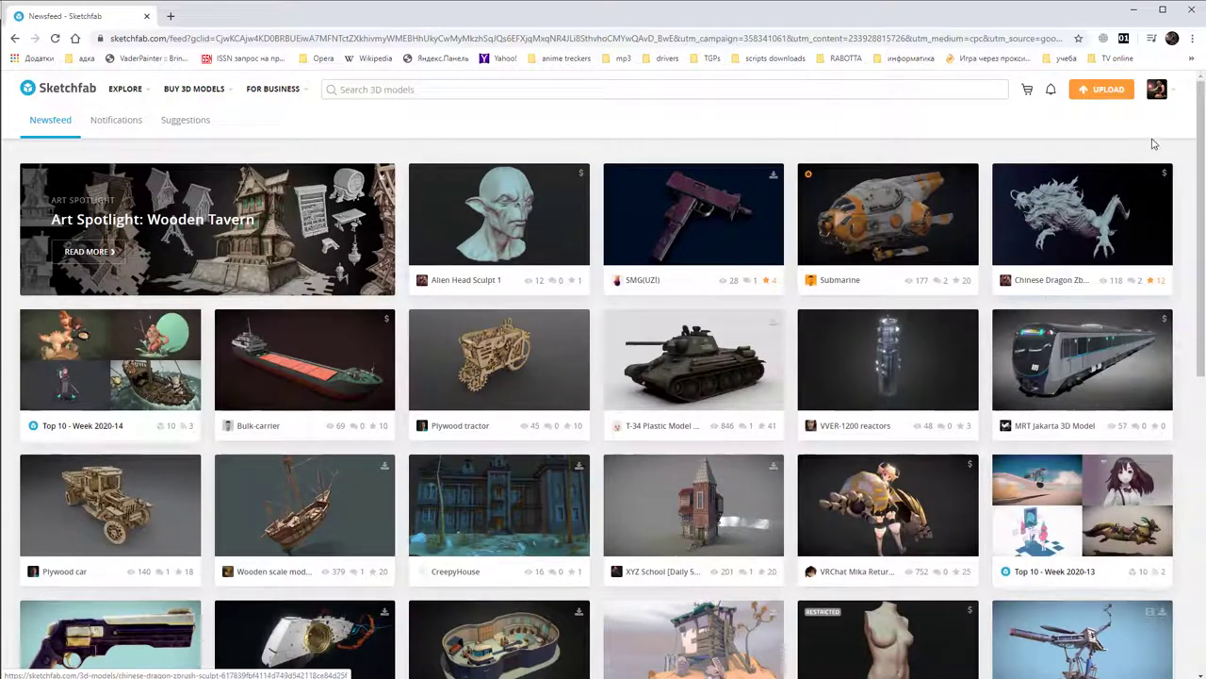
- Start a new model upload and browse through the DISK R shortcut and Fub folder to the Ship 5 folder
mouse_move(1159, 92)
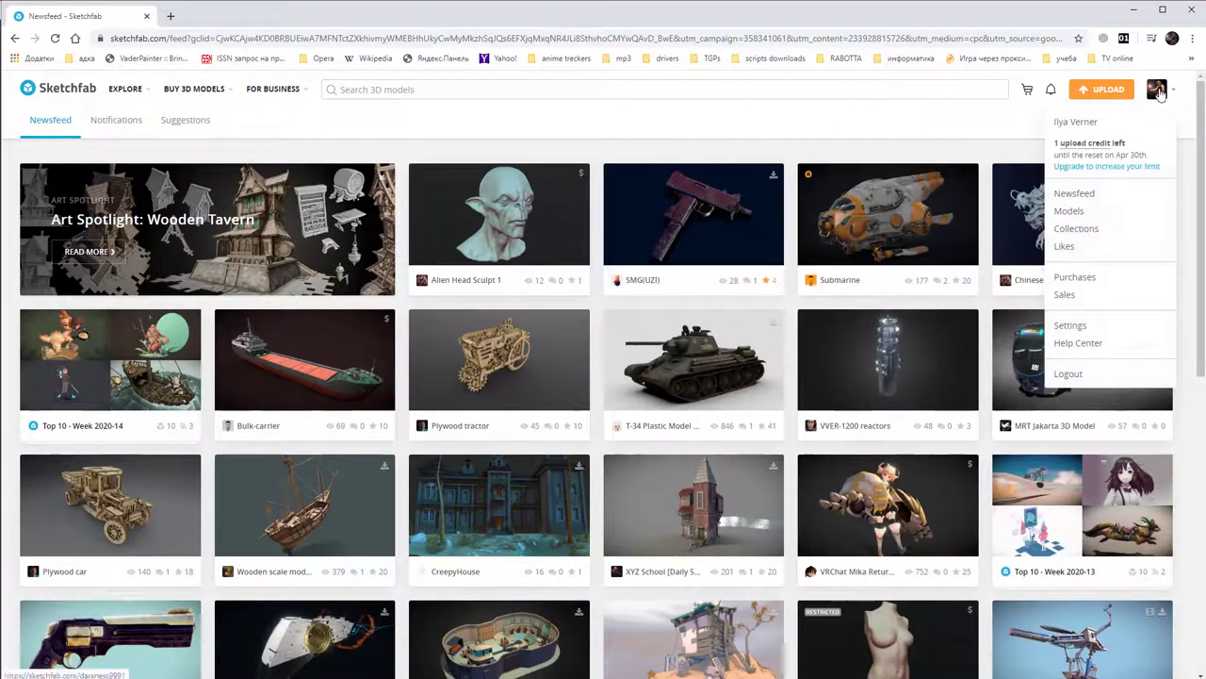
left_click(1107, 90)
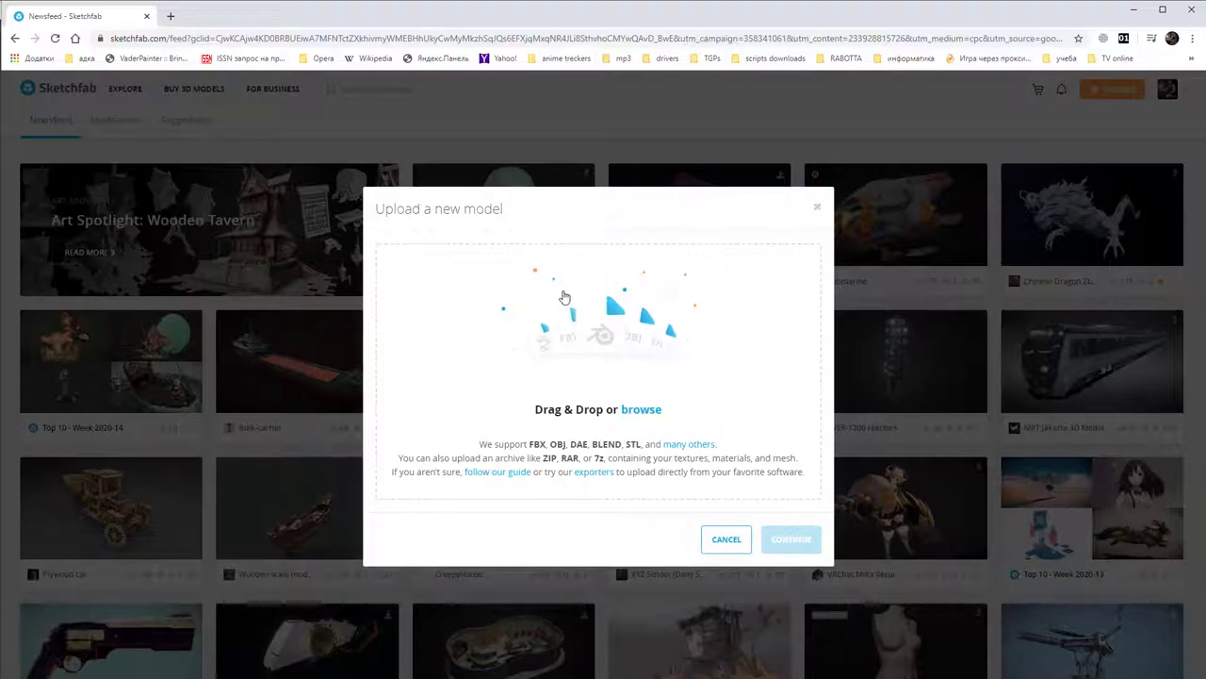
left_click(556, 339)
left_click(55, 98)
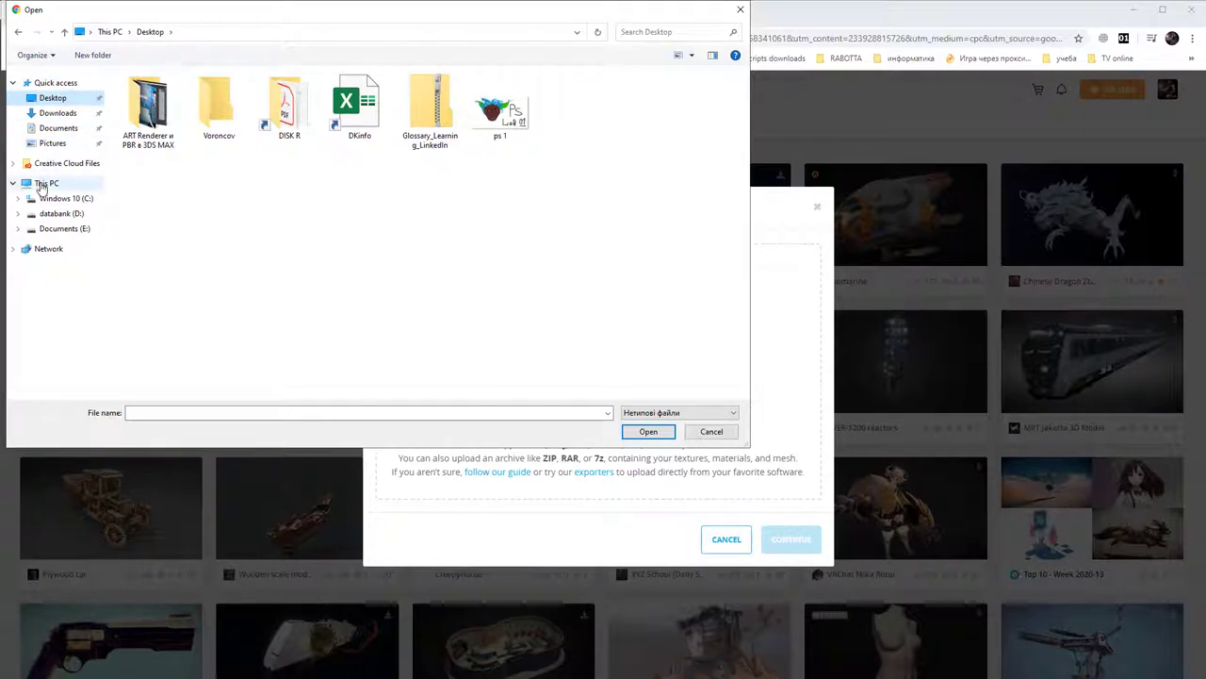
left_click(91, 32)
left_click(111, 49)
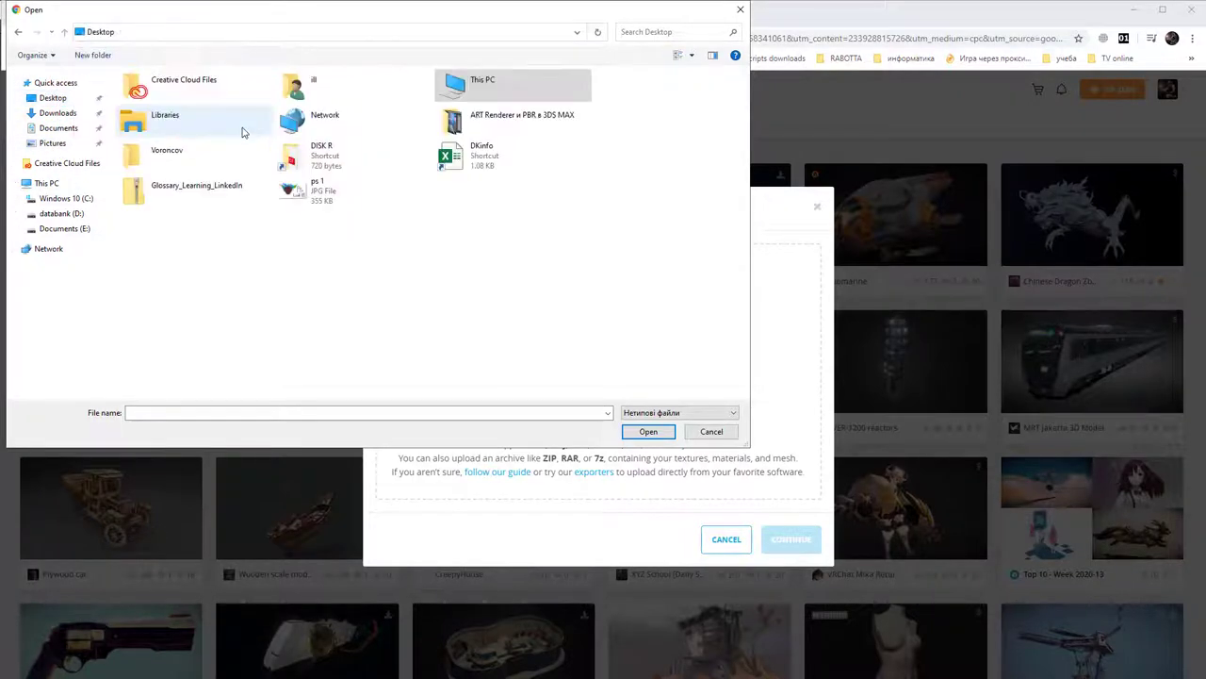
left_click(332, 156)
double_click(335, 159)
double_click(153, 133)
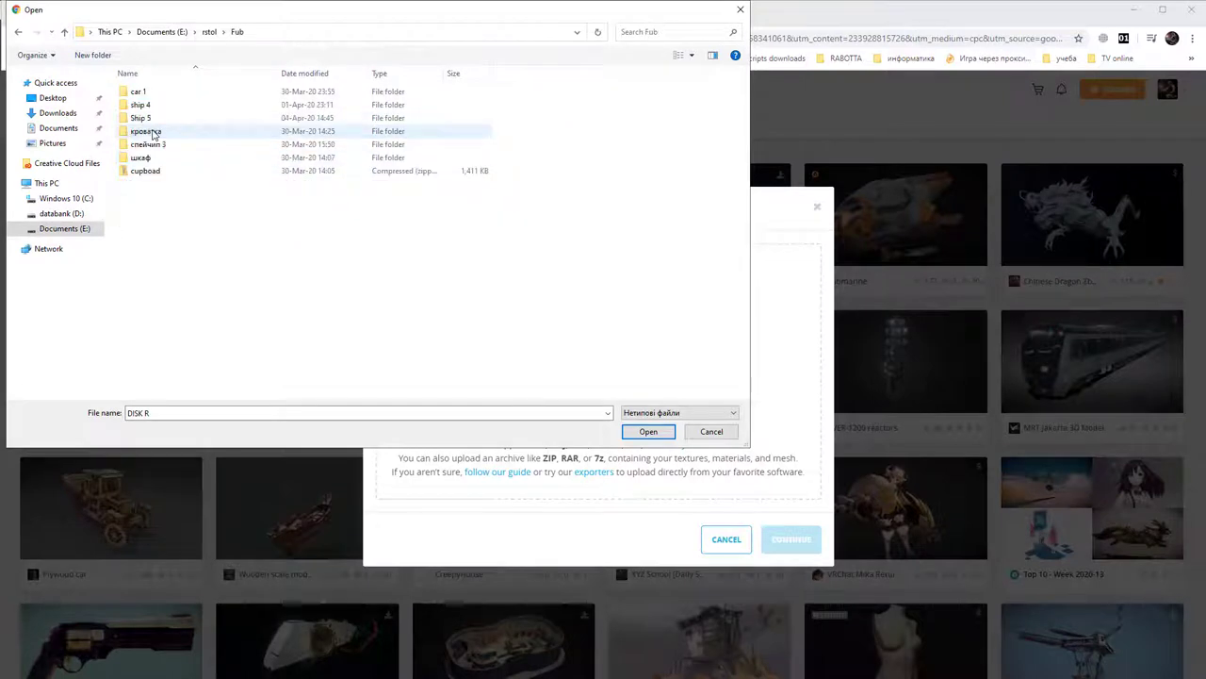
double_click(158, 117)
- Choose the ship FBX file for the upload and continue to the model's properties
left_click(151, 94)
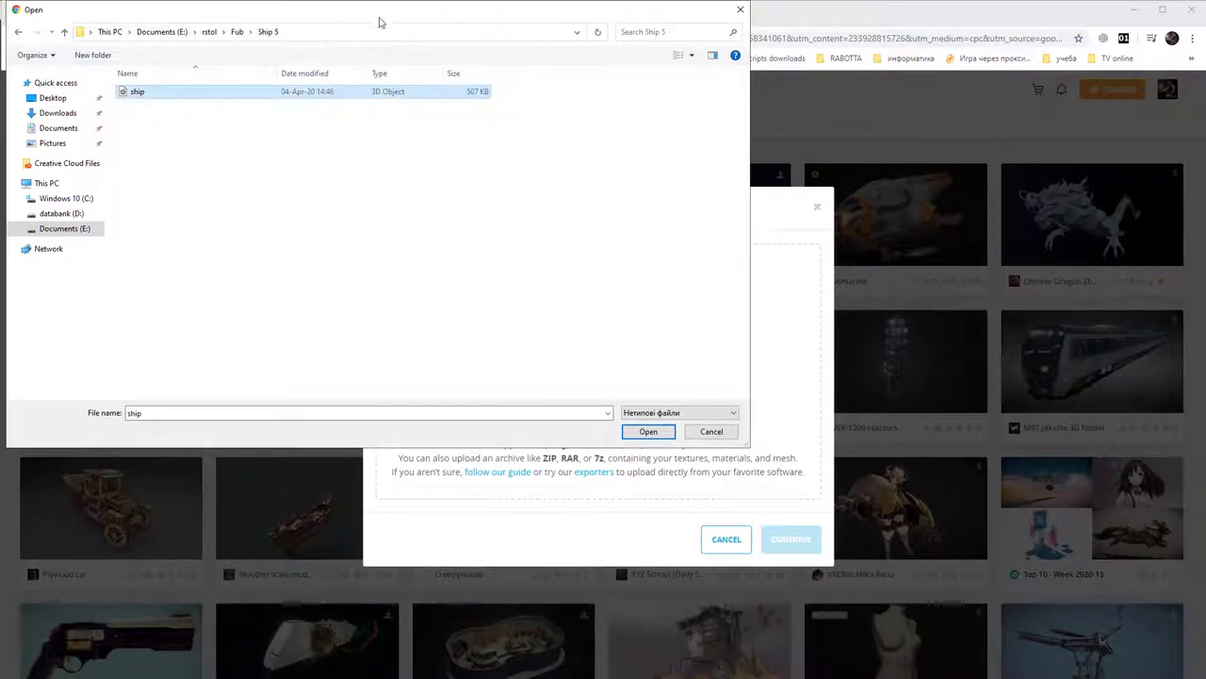
left_click_drag(364, 19, 436, 99)
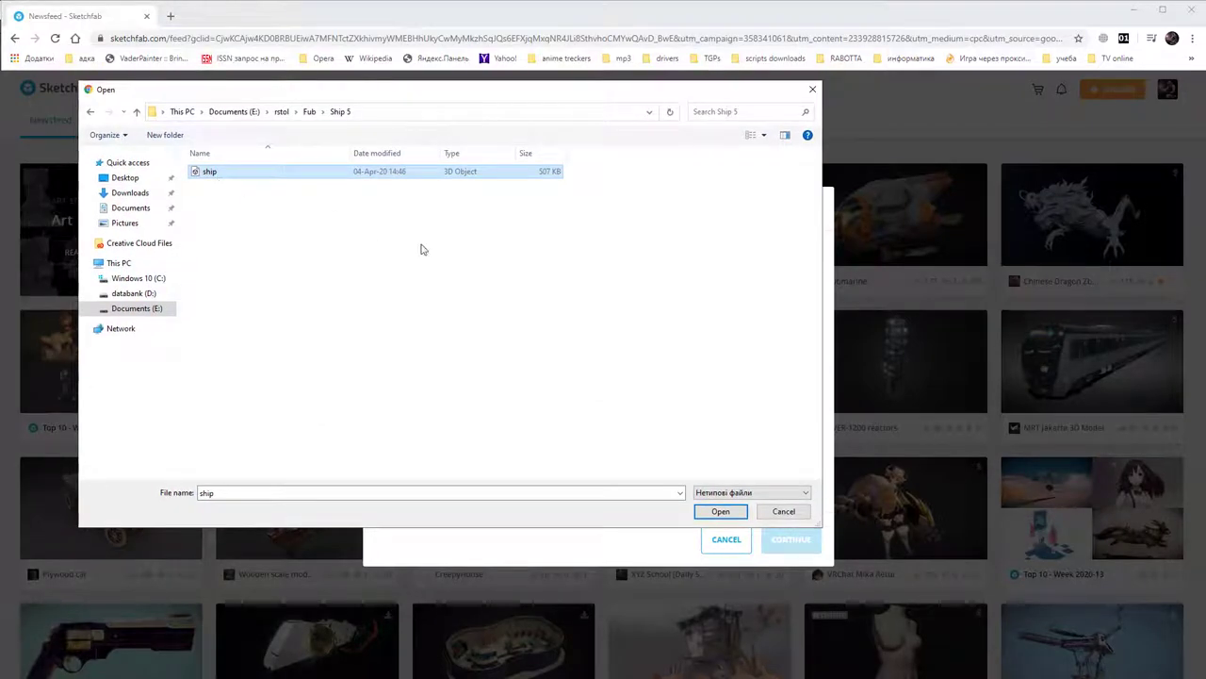
left_click(720, 511)
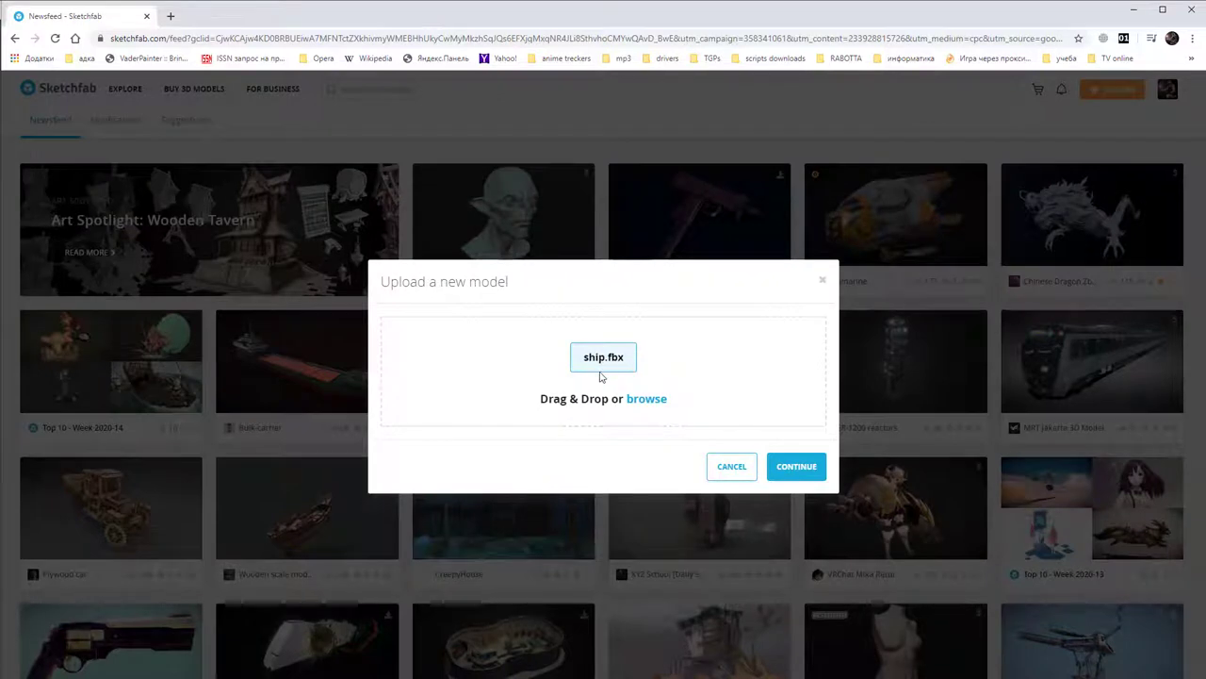
left_click(798, 470)
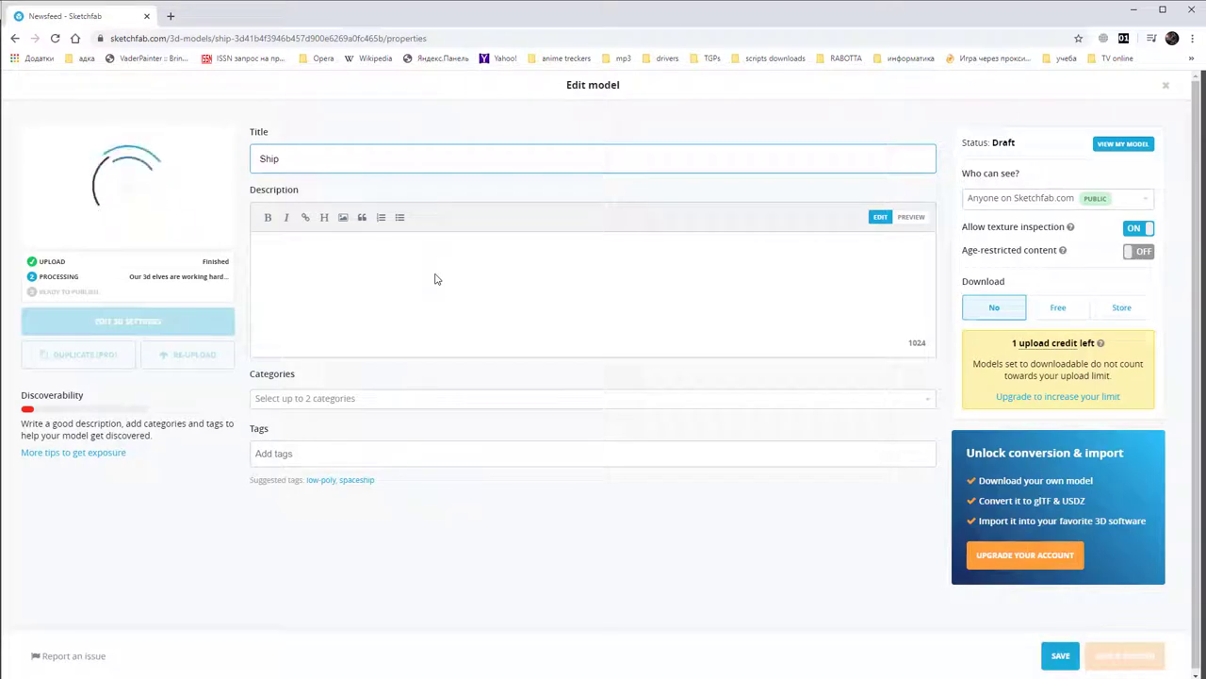
- Set the model's title to "Spacehip low poly"
type(";ow poly")
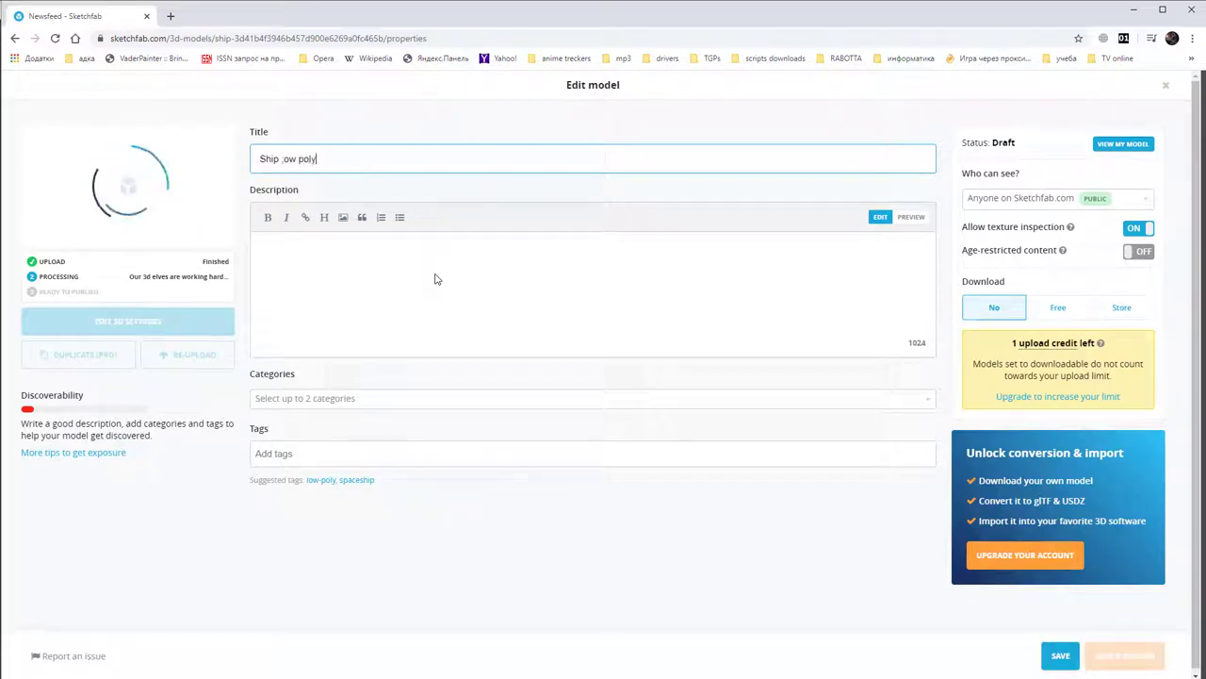
type("l")
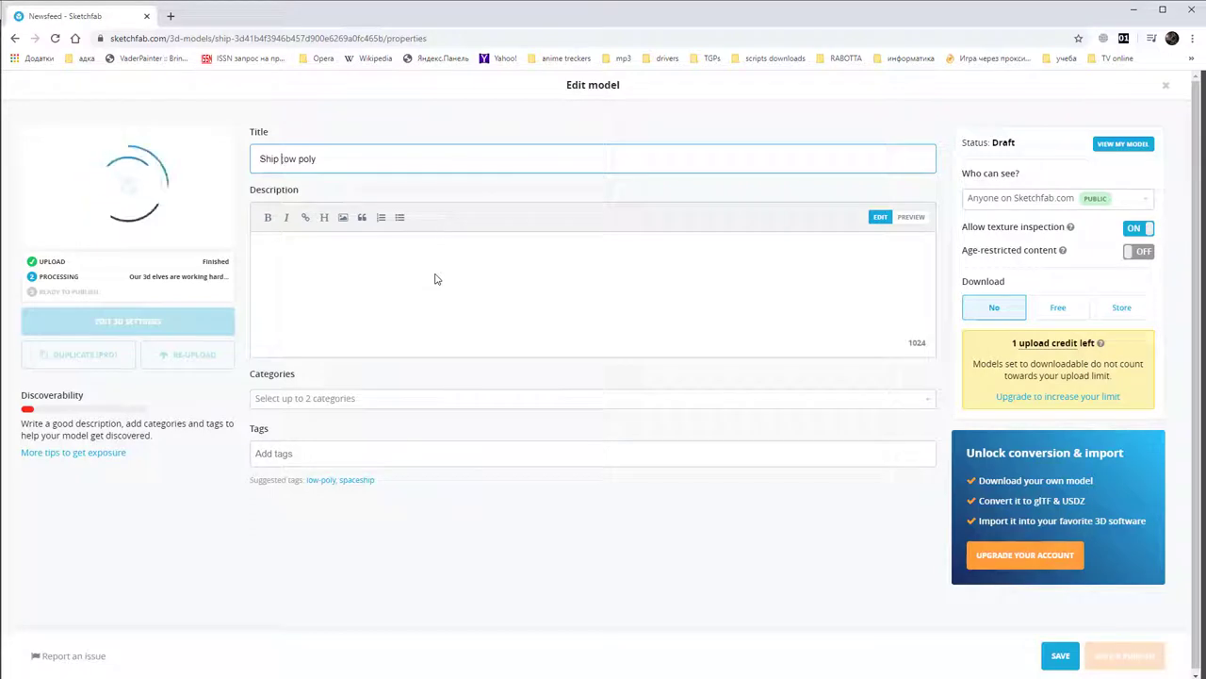
key("BackSpace")
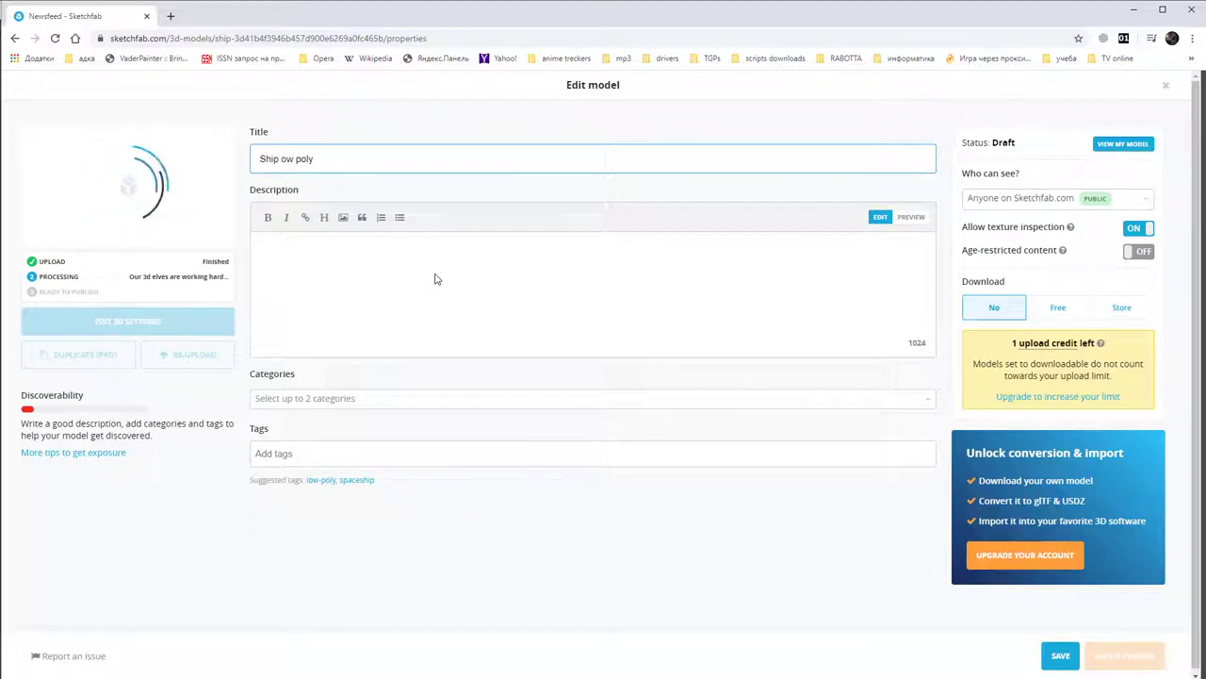
type("l")
left_click(361, 157)
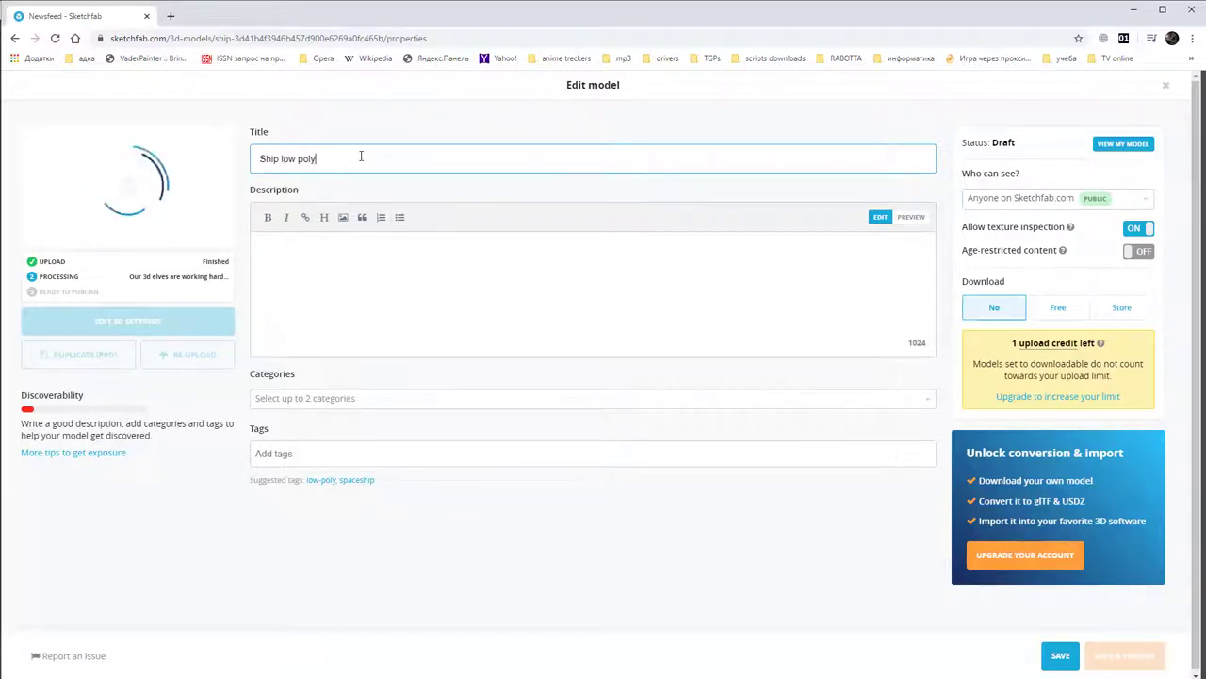
left_click_drag(361, 156, 251, 161)
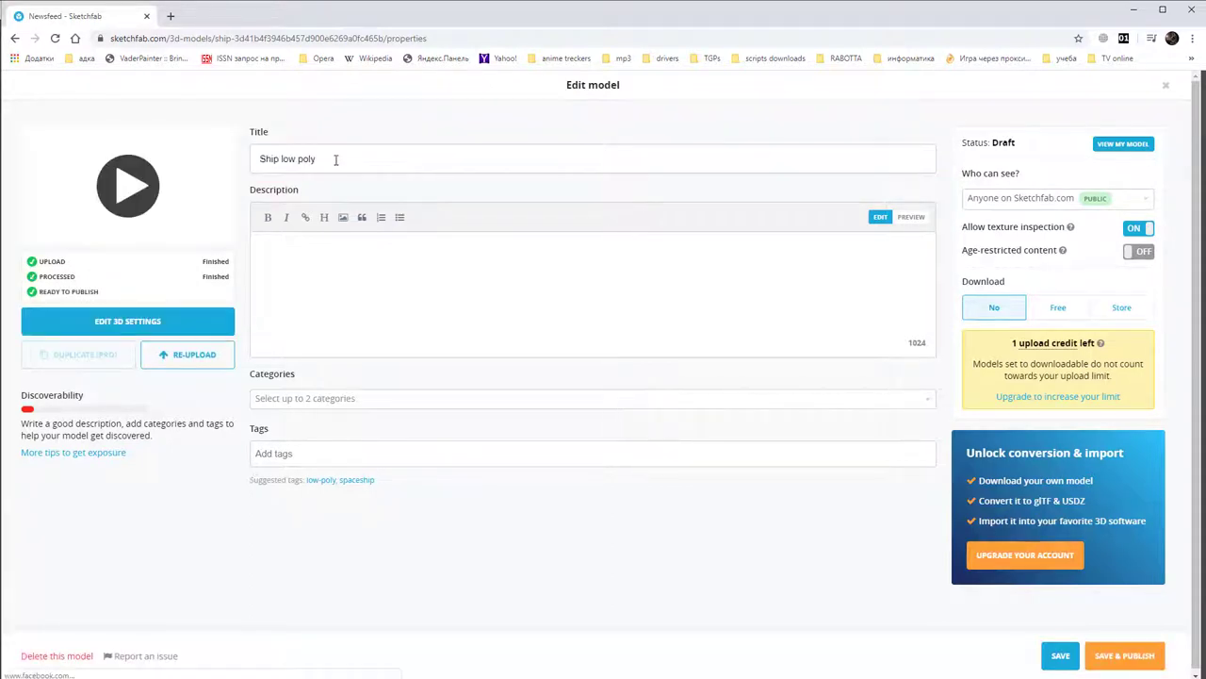
left_click(279, 158)
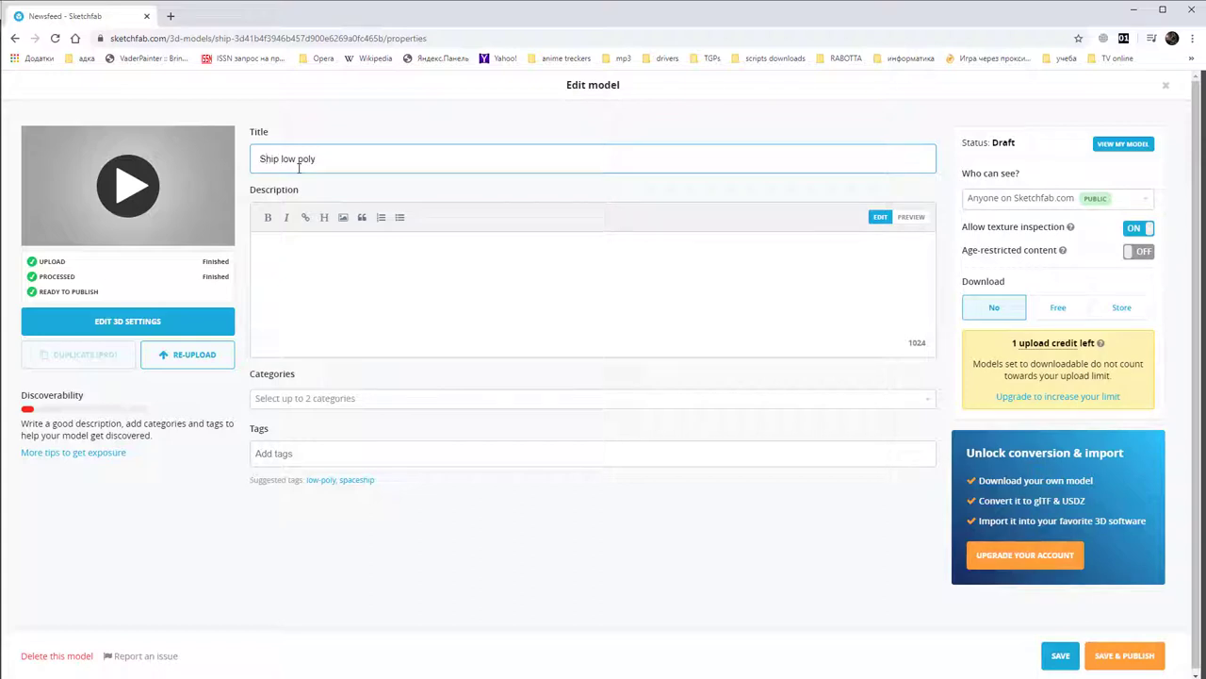
type("pace")
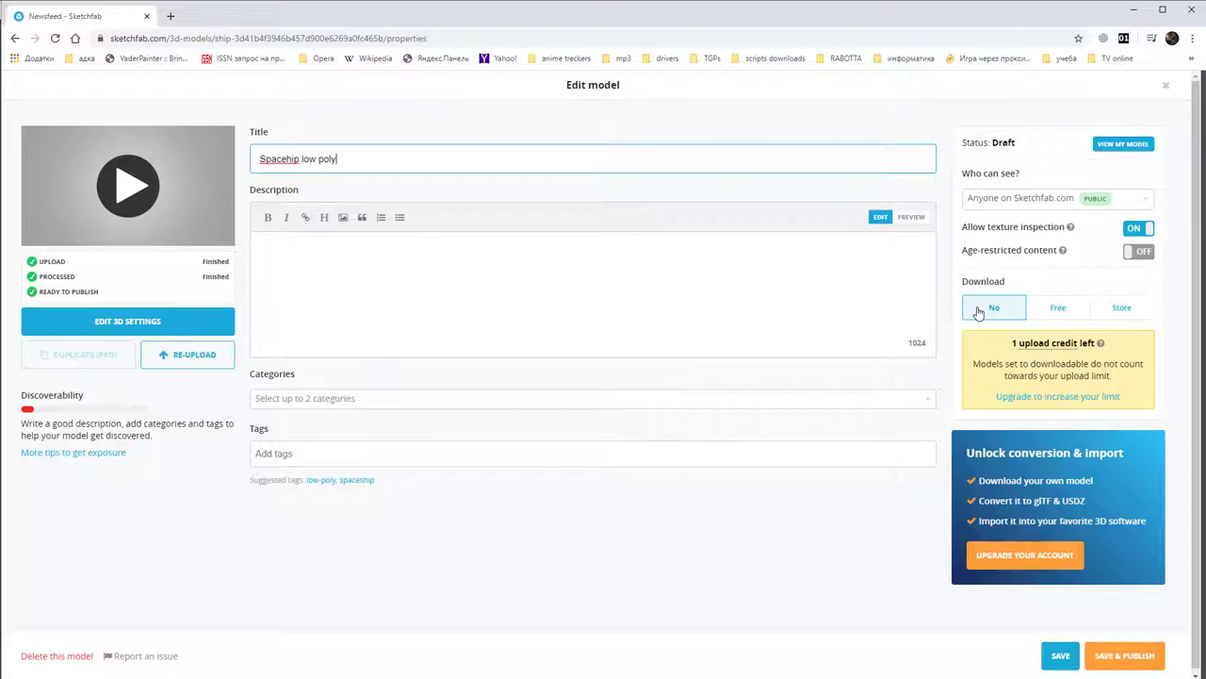
- Set the model's download option to Free and check the choices for who can see it
left_click(1048, 314)
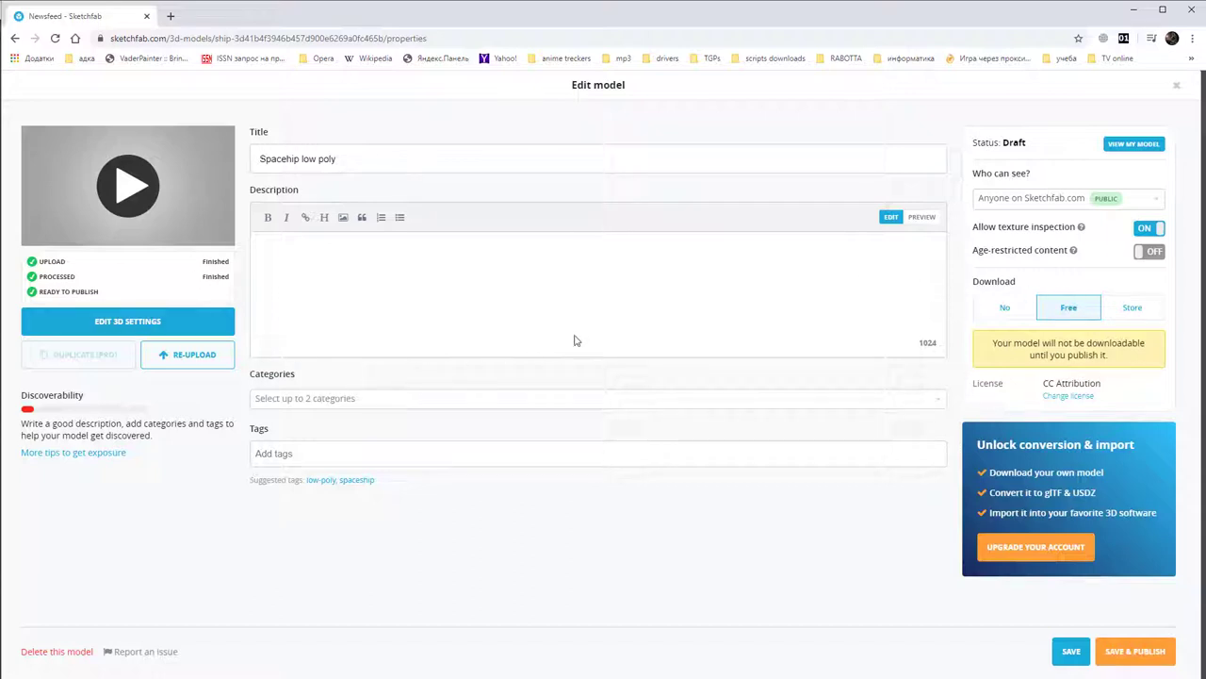
left_click(1129, 311)
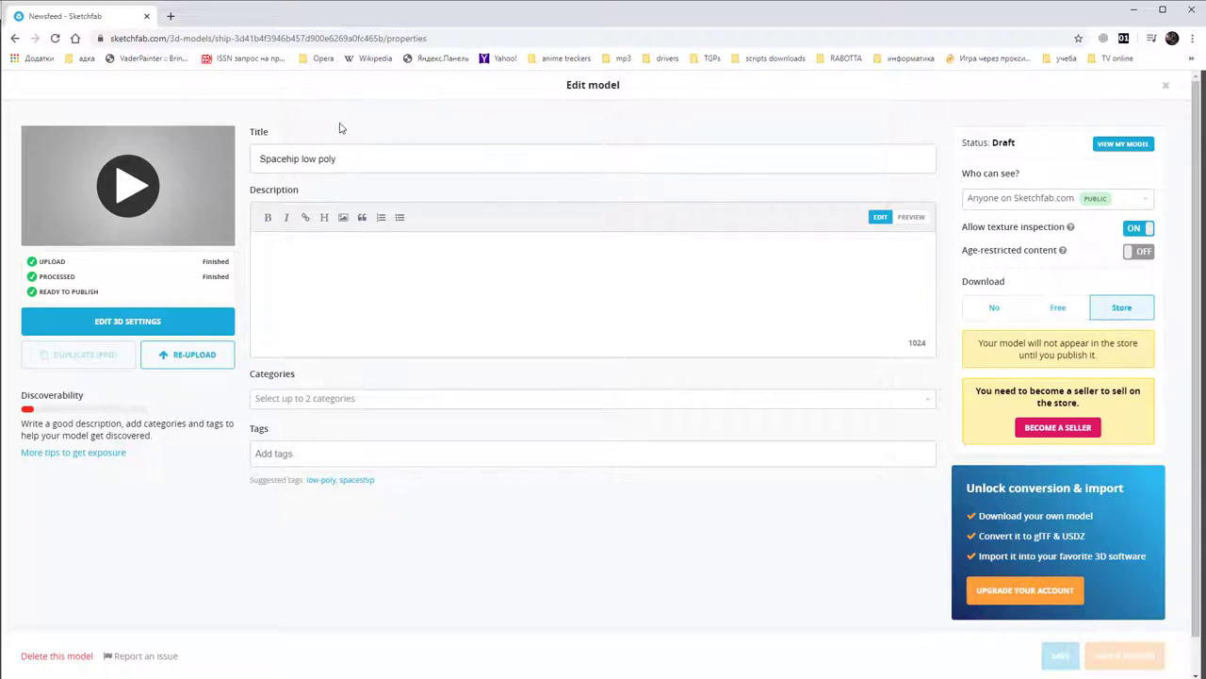
left_click(1055, 310)
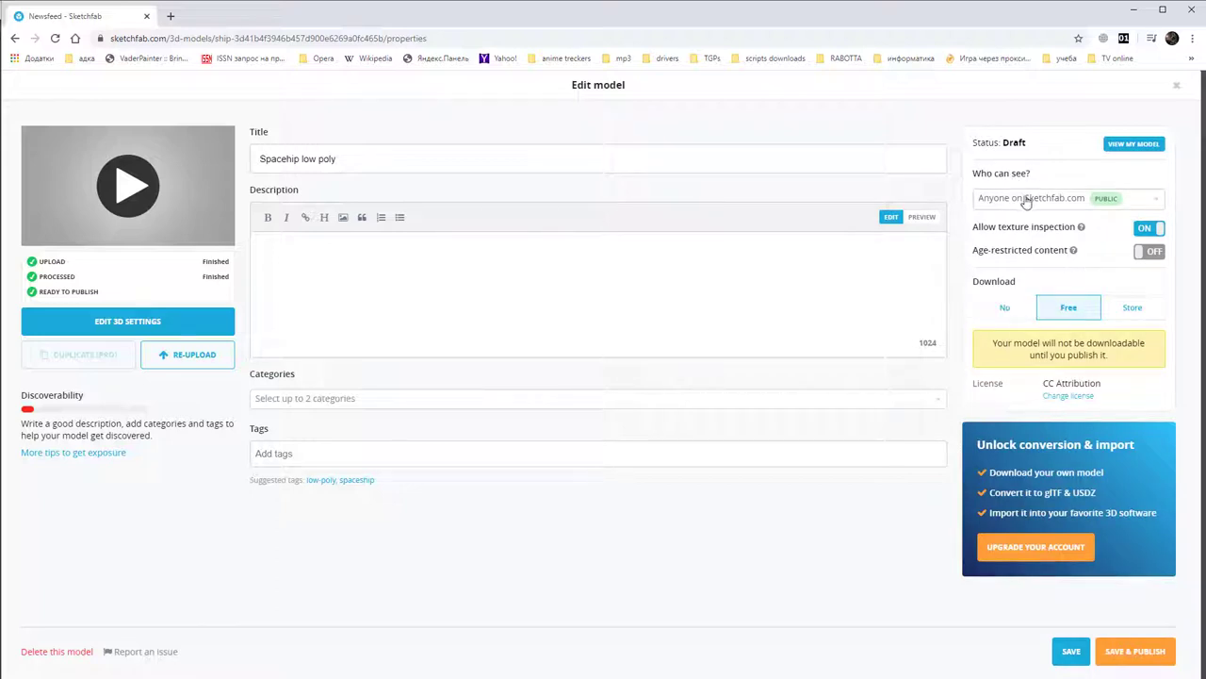
left_click(1155, 205)
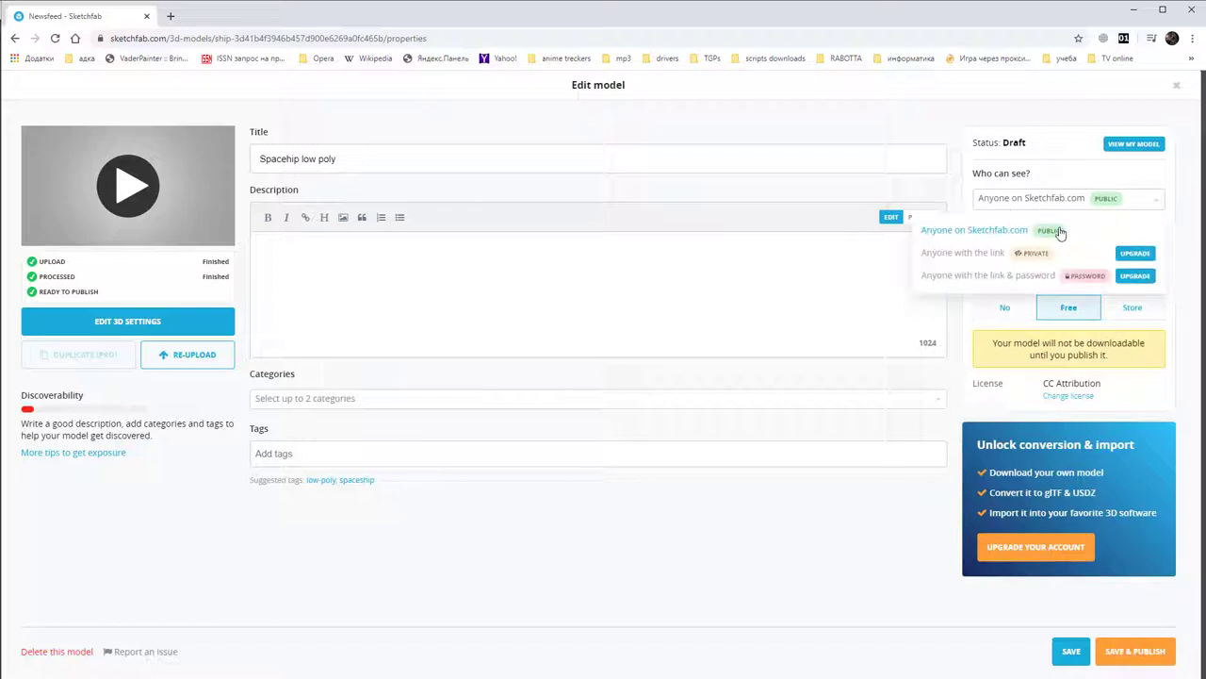
left_click(1137, 198)
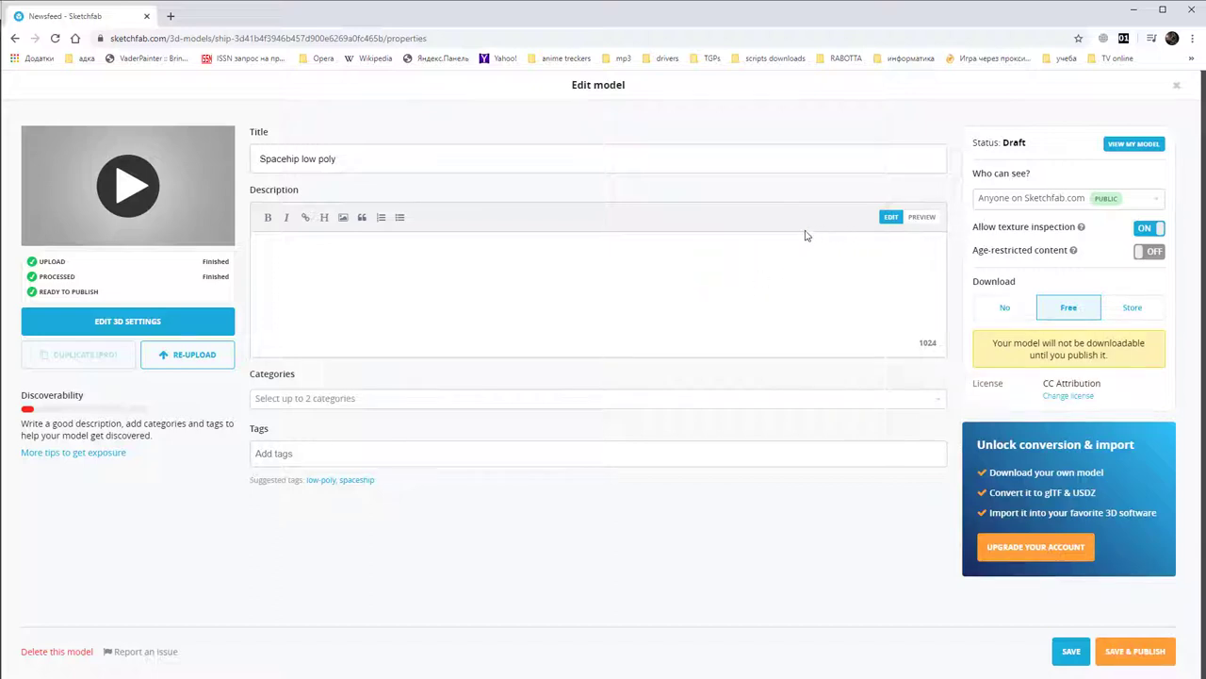
- Enter the description "Educational project of example low poly modelling High-tech vehicle"
left_click(419, 263)
type("Educational project of example low poly modelling High-tech vehicle")
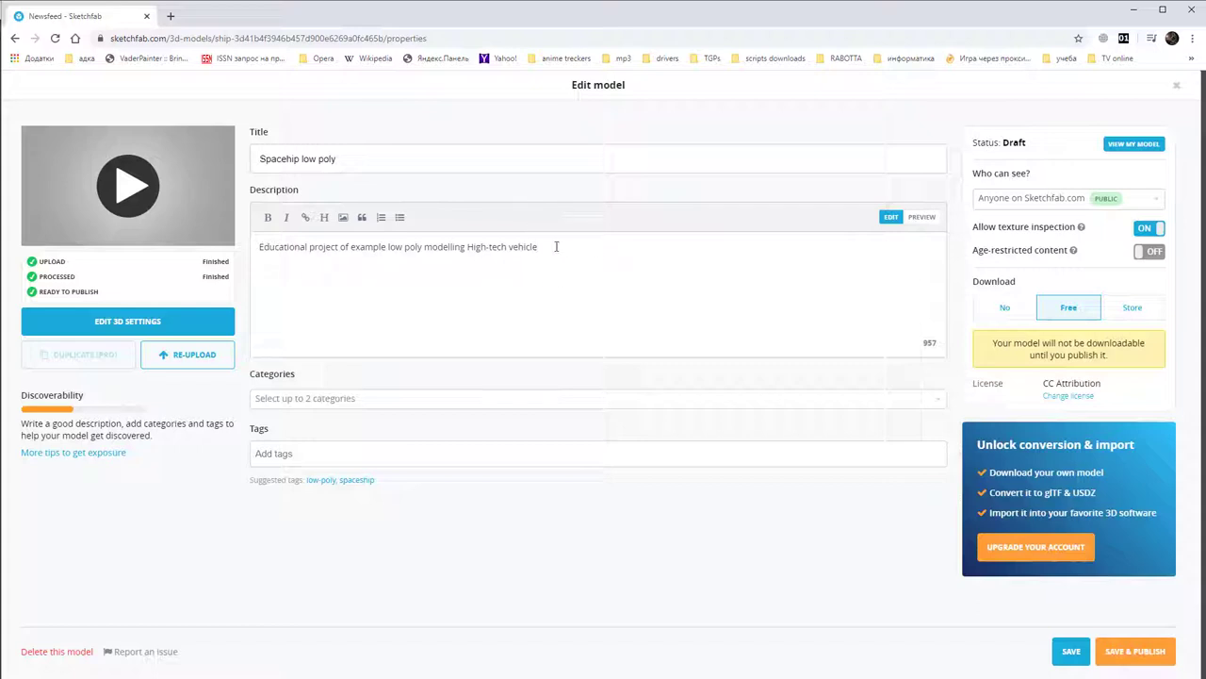
double_click(489, 250)
double_click(476, 248)
left_click(529, 286)
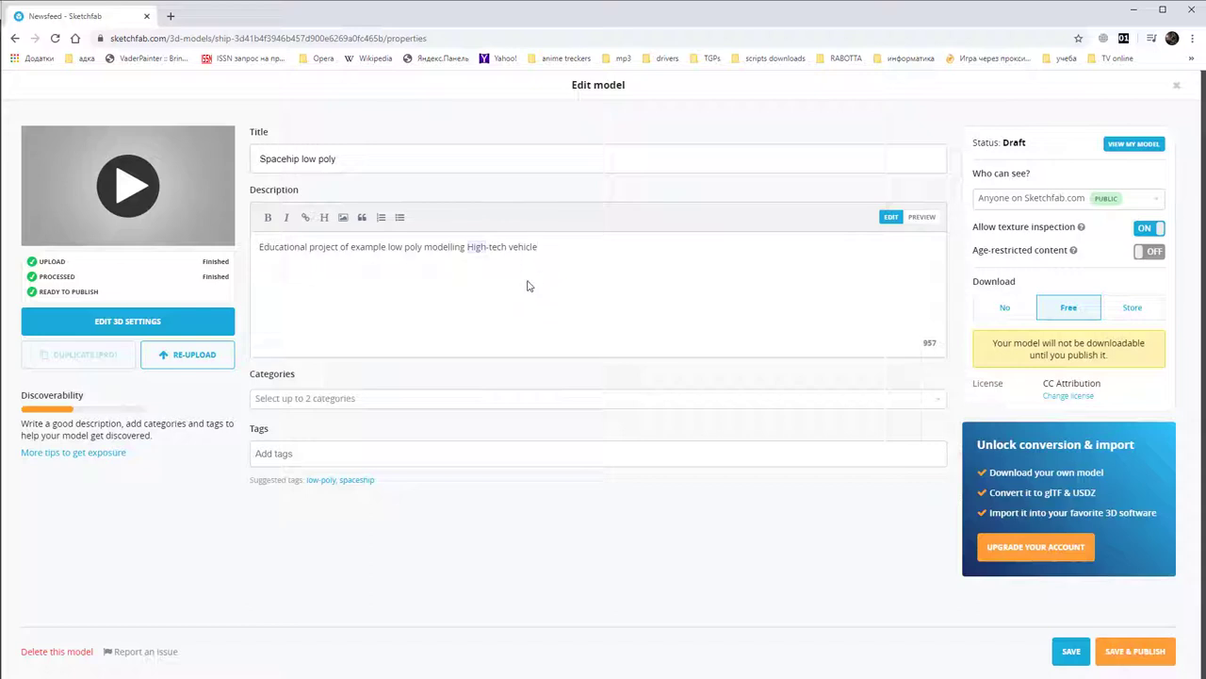
- Assign the model to the categories Cars & vehicles and Science & Technology
left_click(354, 399)
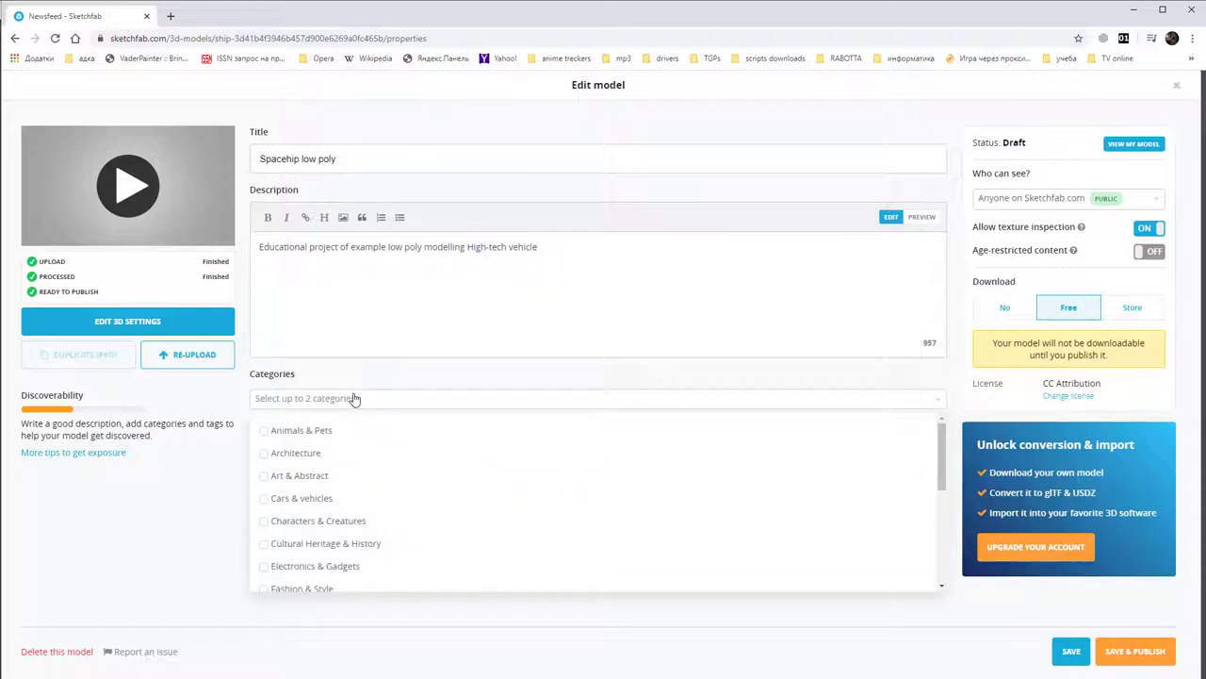
left_click(264, 500)
scroll(400, 486, "down", 3)
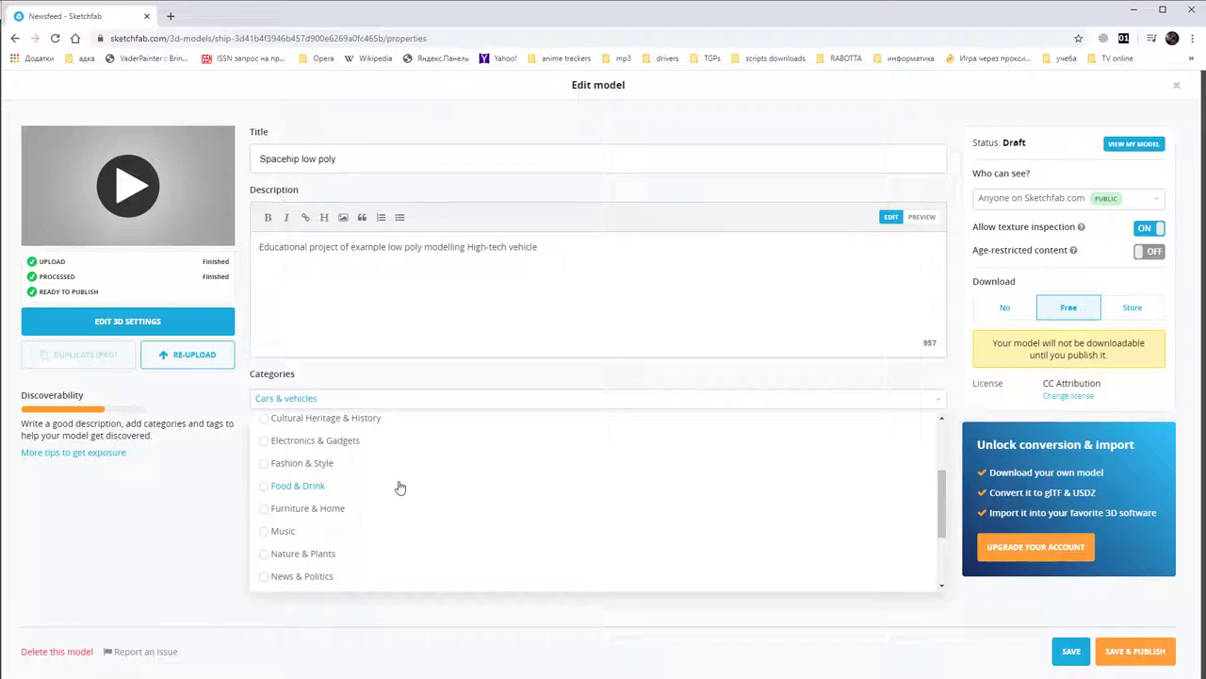
scroll(400, 487, "down", 3)
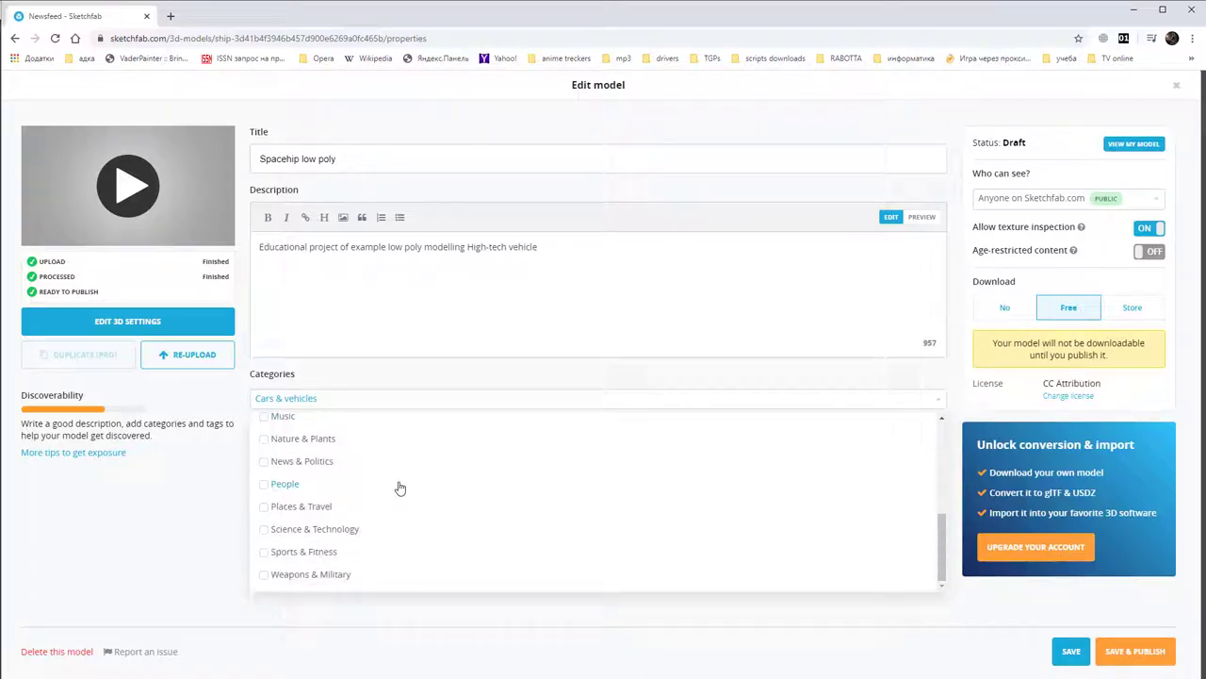
left_click(264, 531)
left_click(408, 377)
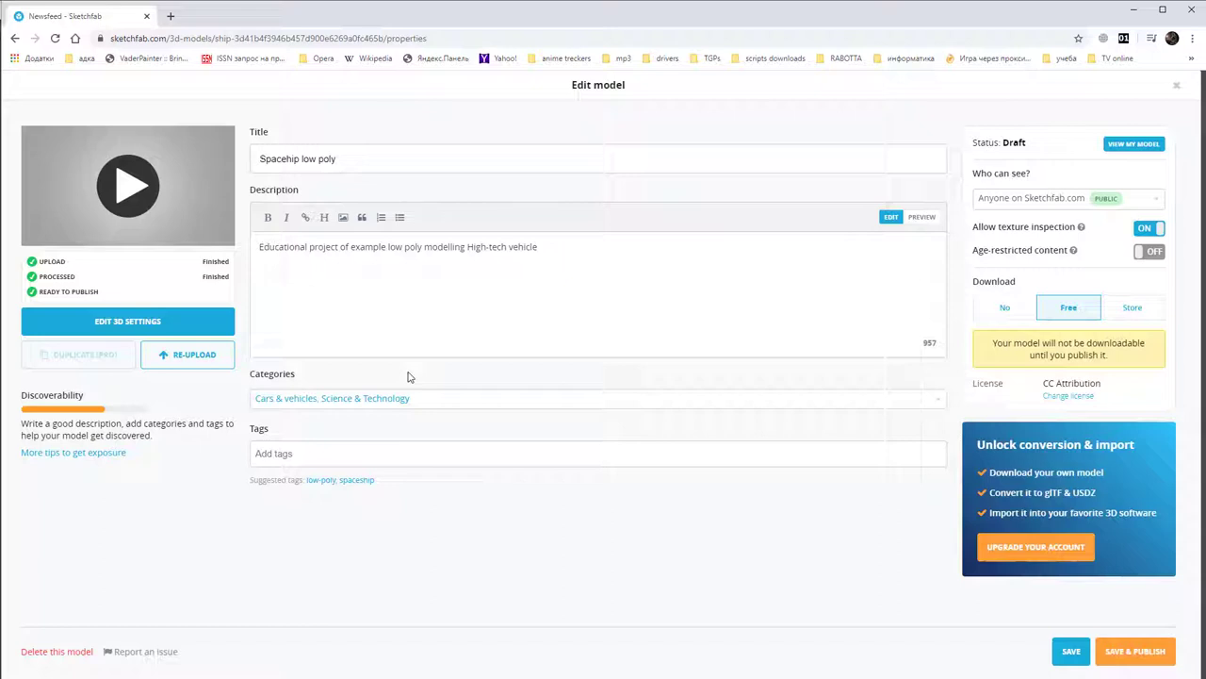
- Add the tags car, spaceship and lowpoly to the model and save its properties
left_click(340, 458)
type("c")
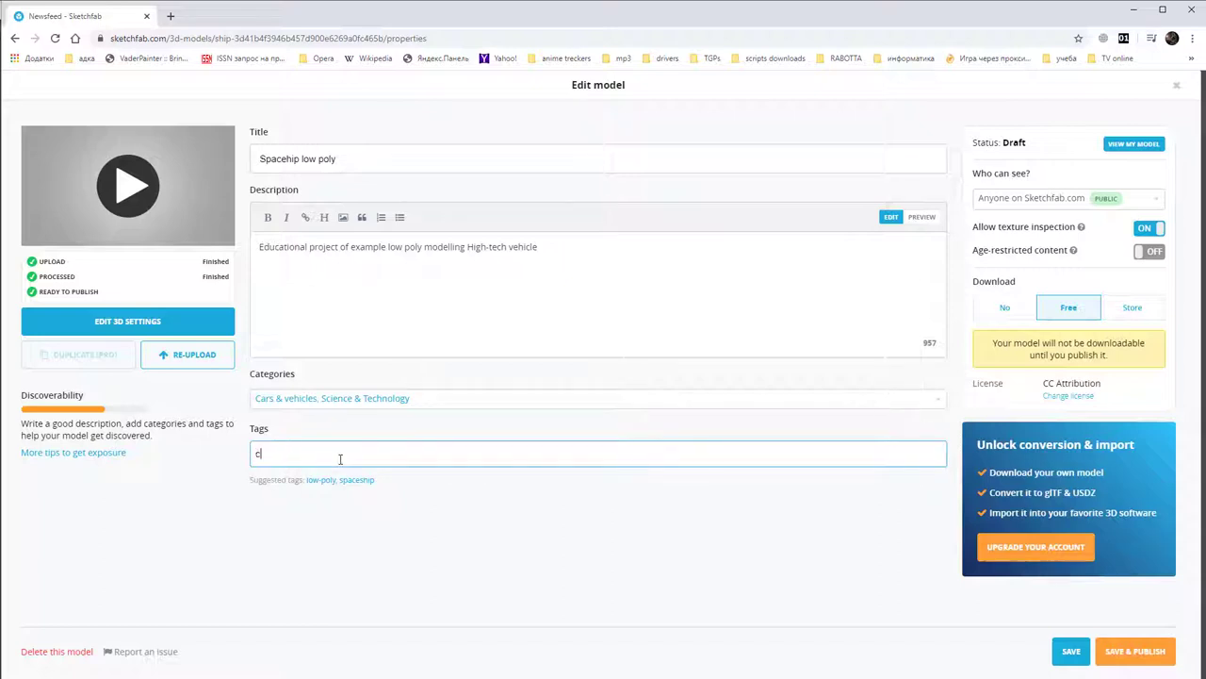
type("ar")
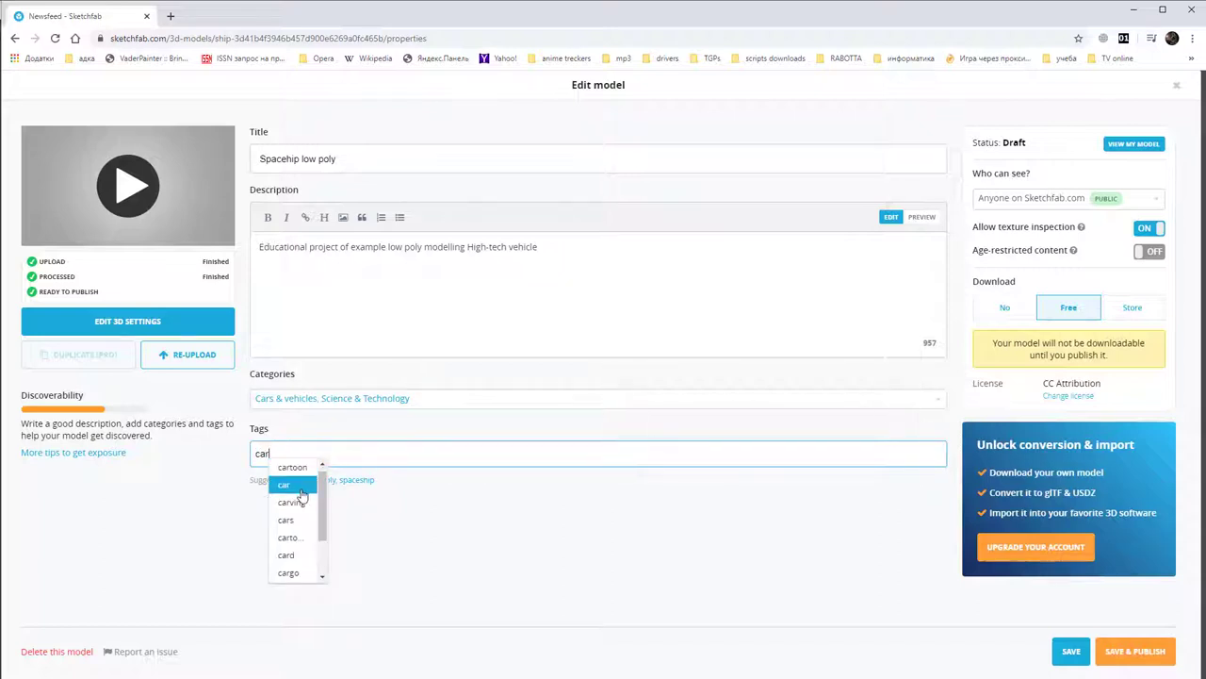
left_click(296, 485)
type("sc")
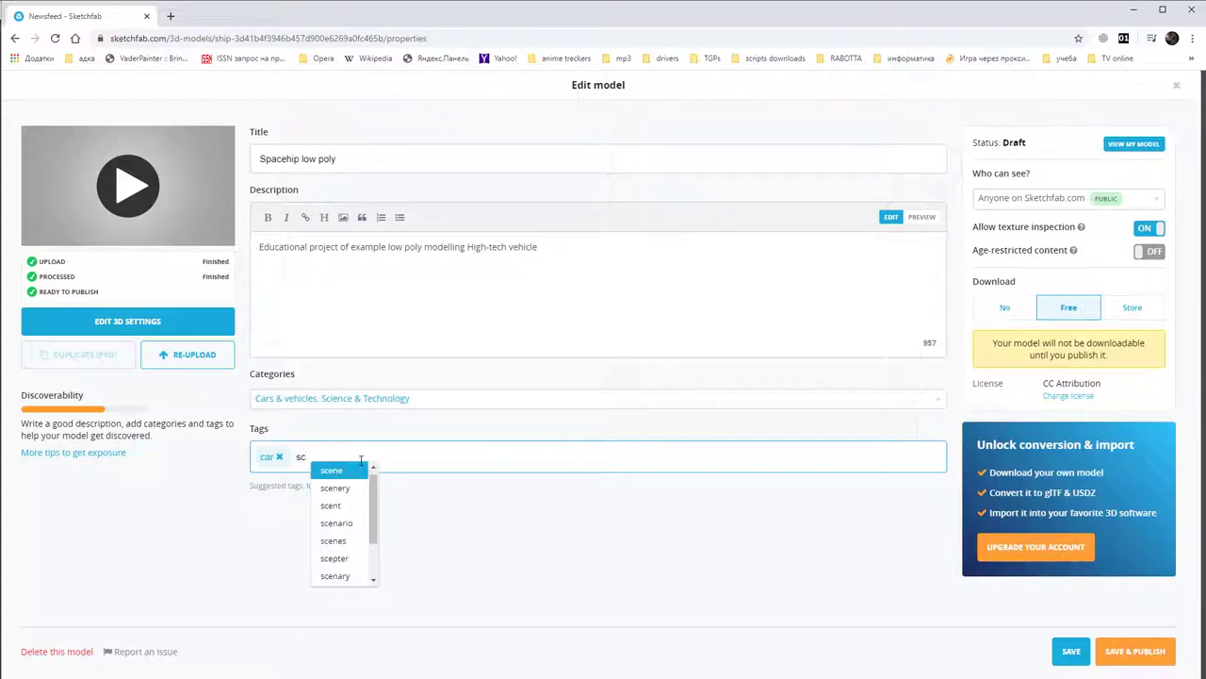
type("a")
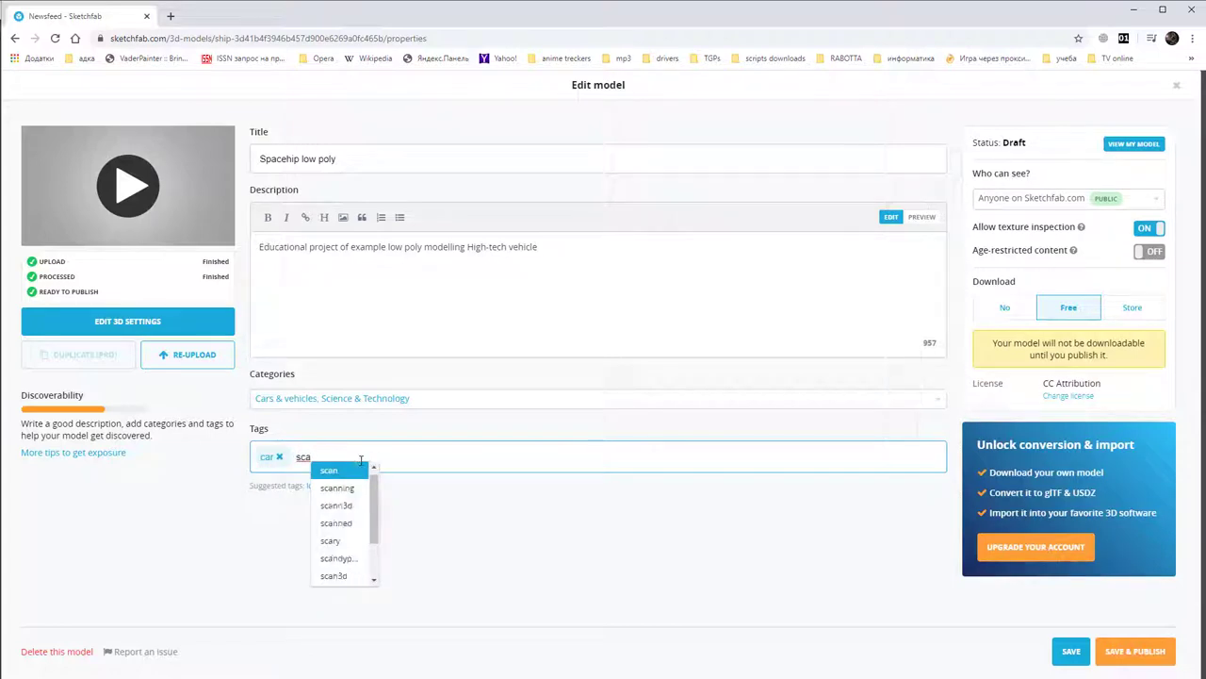
key("BackSpace")
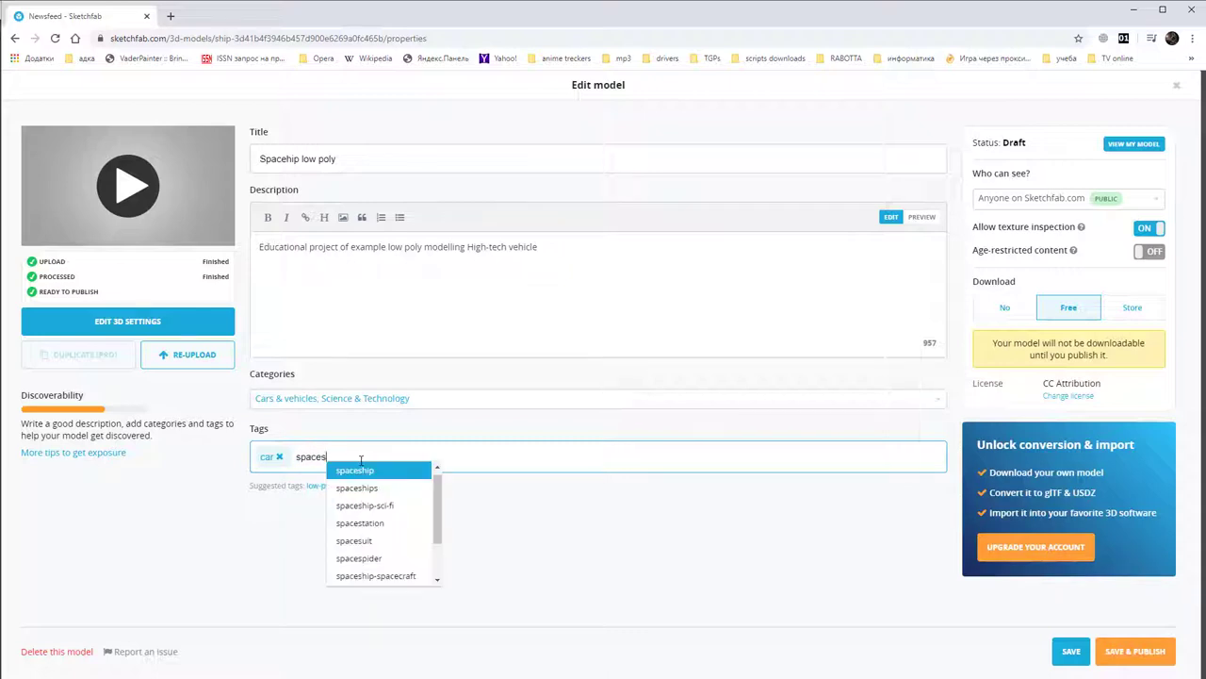
left_click(400, 471)
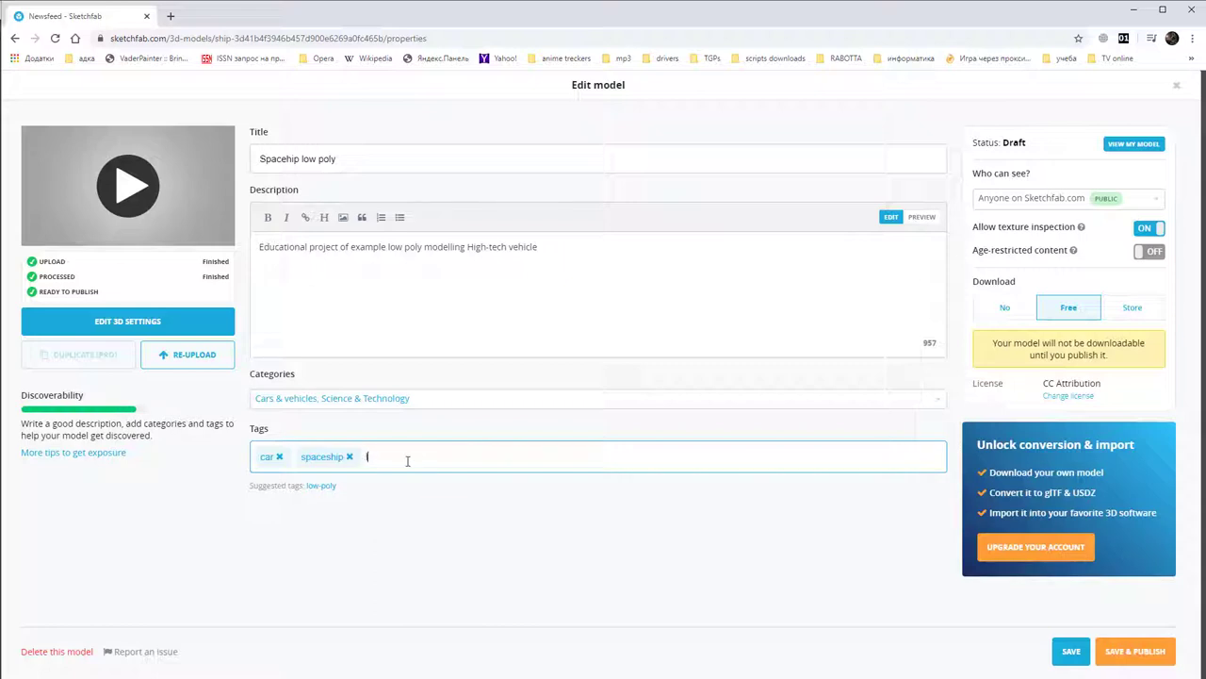
left_click(423, 474)
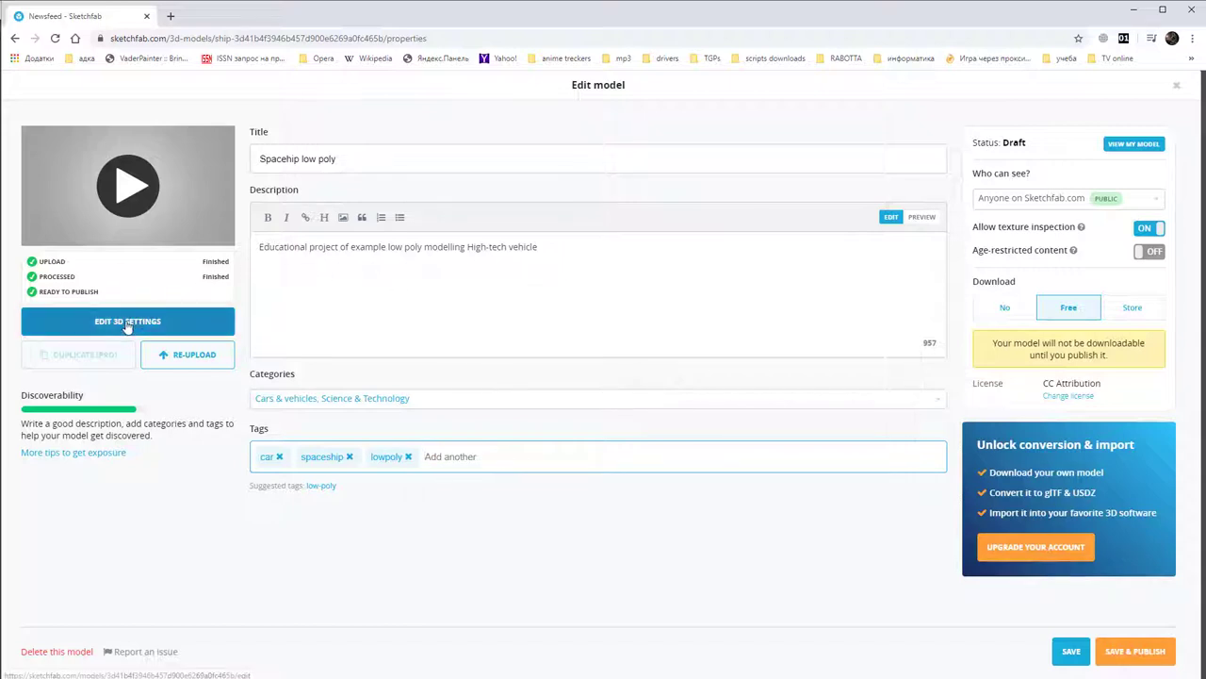
left_click(1071, 654)
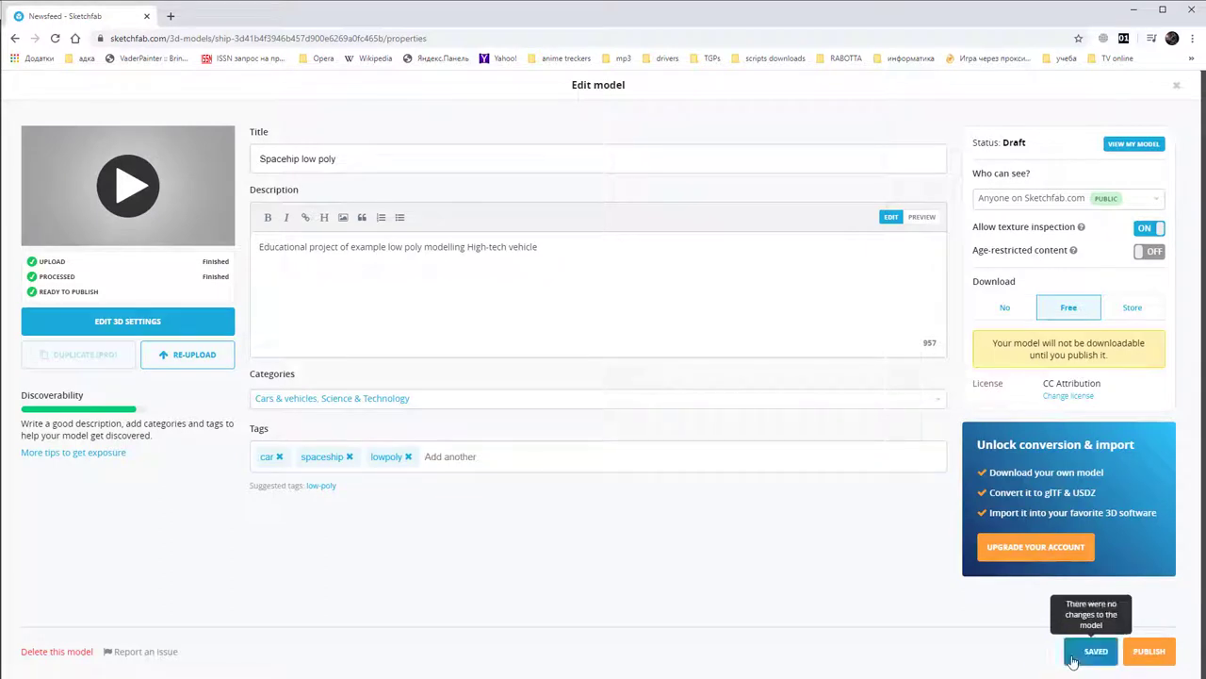
- Open the model's 3D settings and turn the spaceship upright with two positive straightening rotations about the X axis
left_click(87, 322)
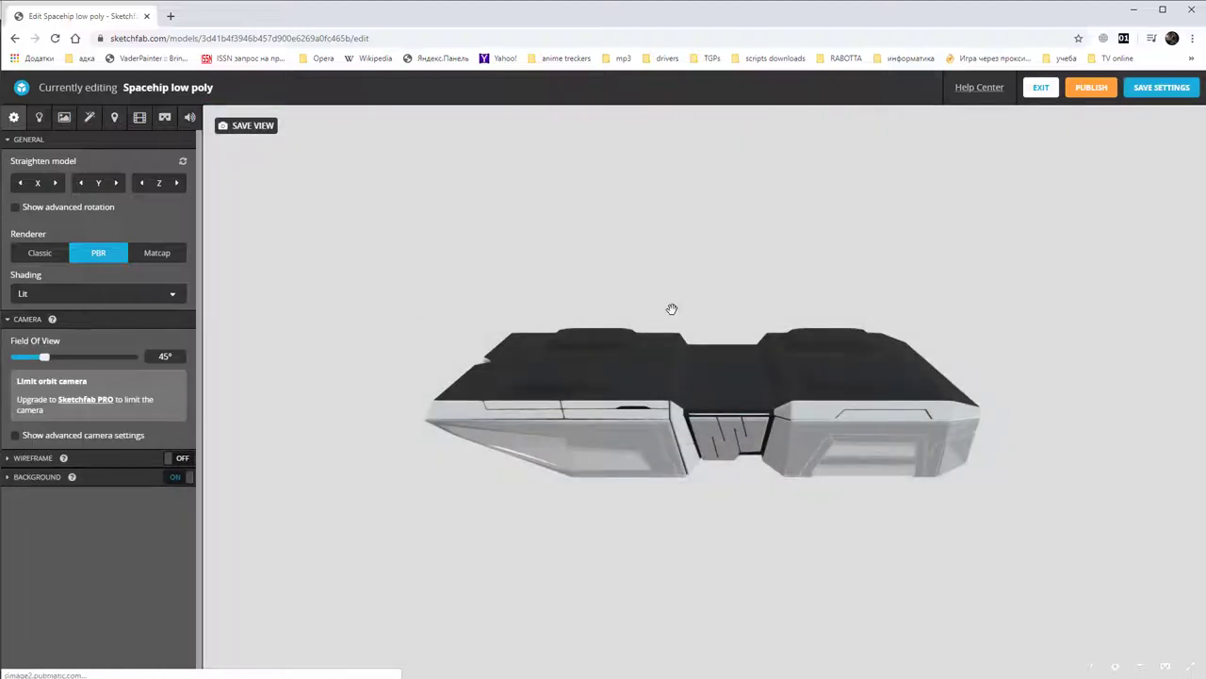
mouse_move(670, 310)
left_mouse_down()
mouse_move(684, 437)
mouse_move(657, 171)
mouse_move(647, 232)
mouse_move(646, 216)
mouse_move(761, 484)
mouse_move(663, 178)
mouse_move(711, 399)
mouse_move(687, 331)
mouse_move(674, 335)
mouse_move(700, 358)
mouse_move(708, 255)
mouse_move(650, 495)
mouse_move(687, 300)
mouse_move(613, 296)
mouse_move(652, 356)
left_mouse_up()
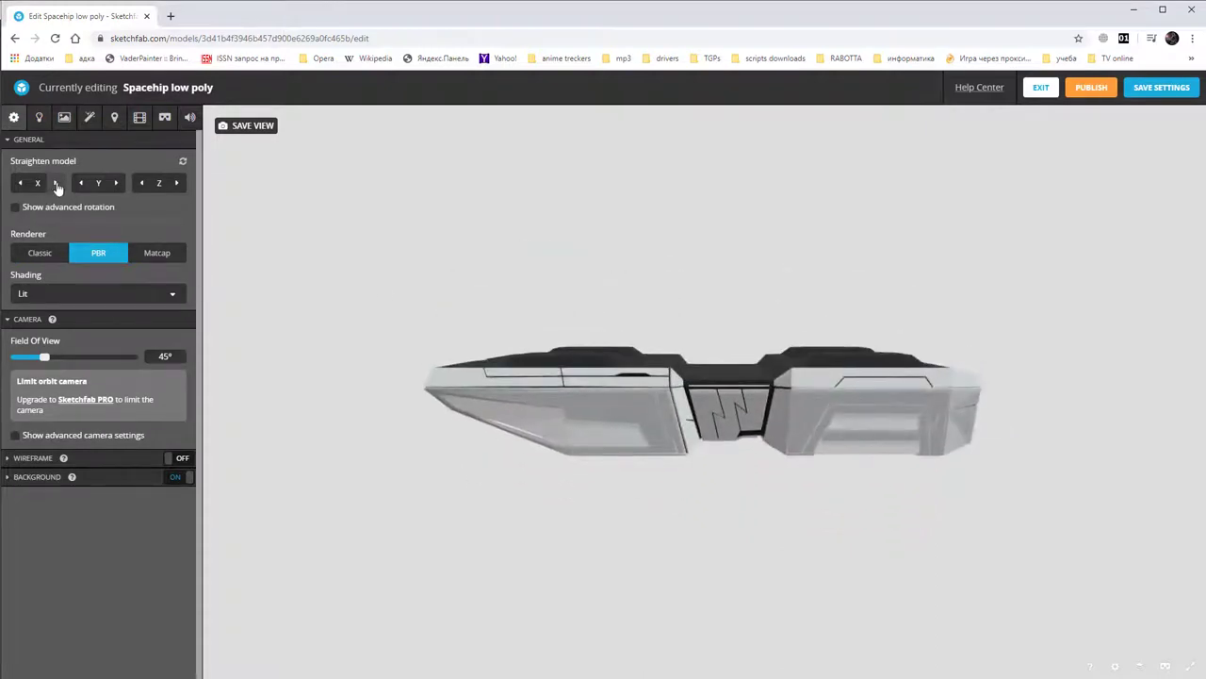
left_click(56, 184)
left_click(55, 184)
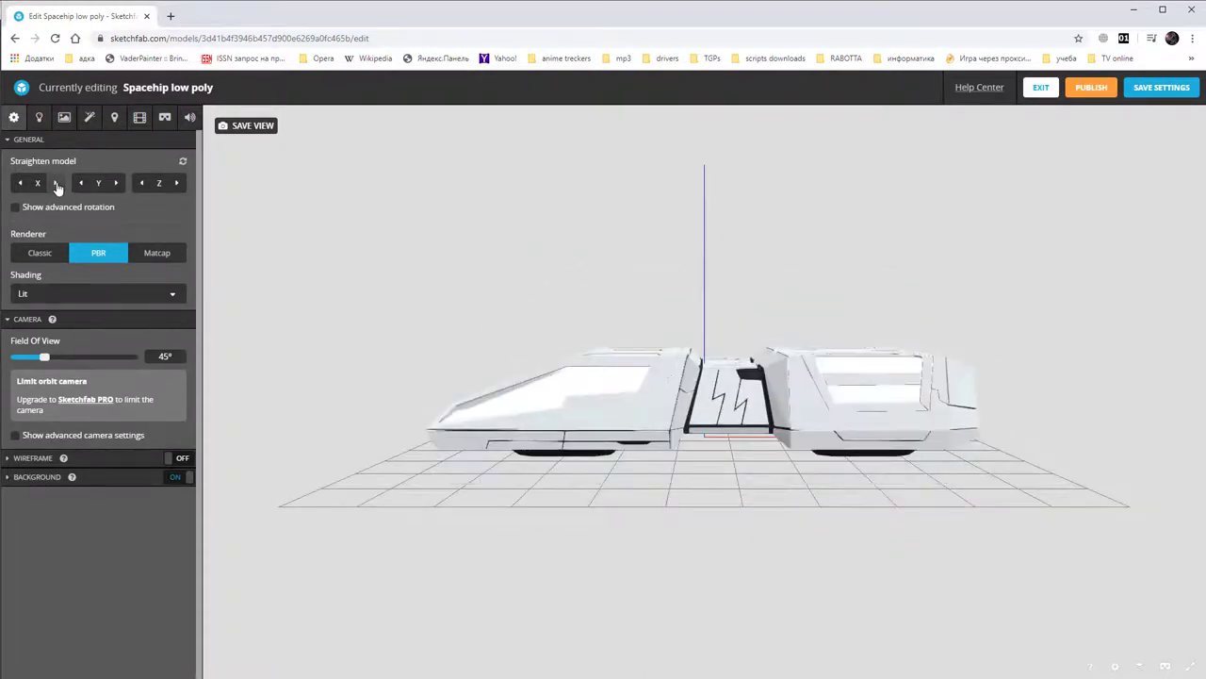
left_click_drag(571, 369, 603, 443)
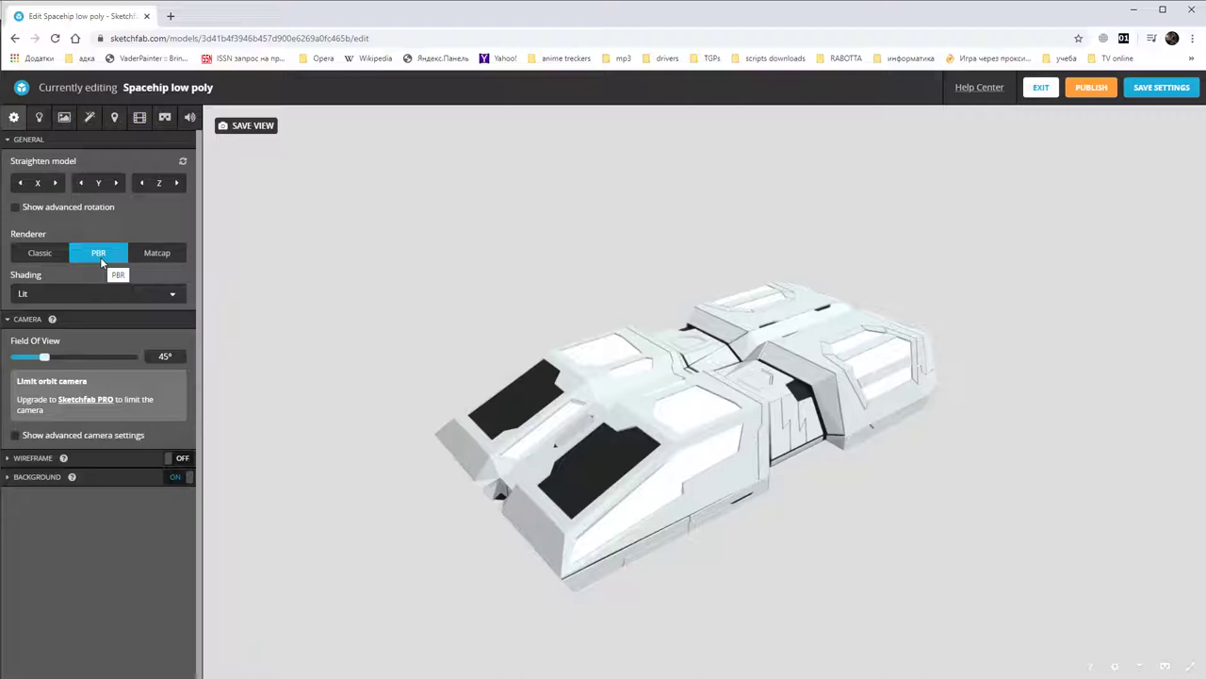
- Try the environment, image and color background types behind the spaceship, including the dirty_light image
left_click(11, 477)
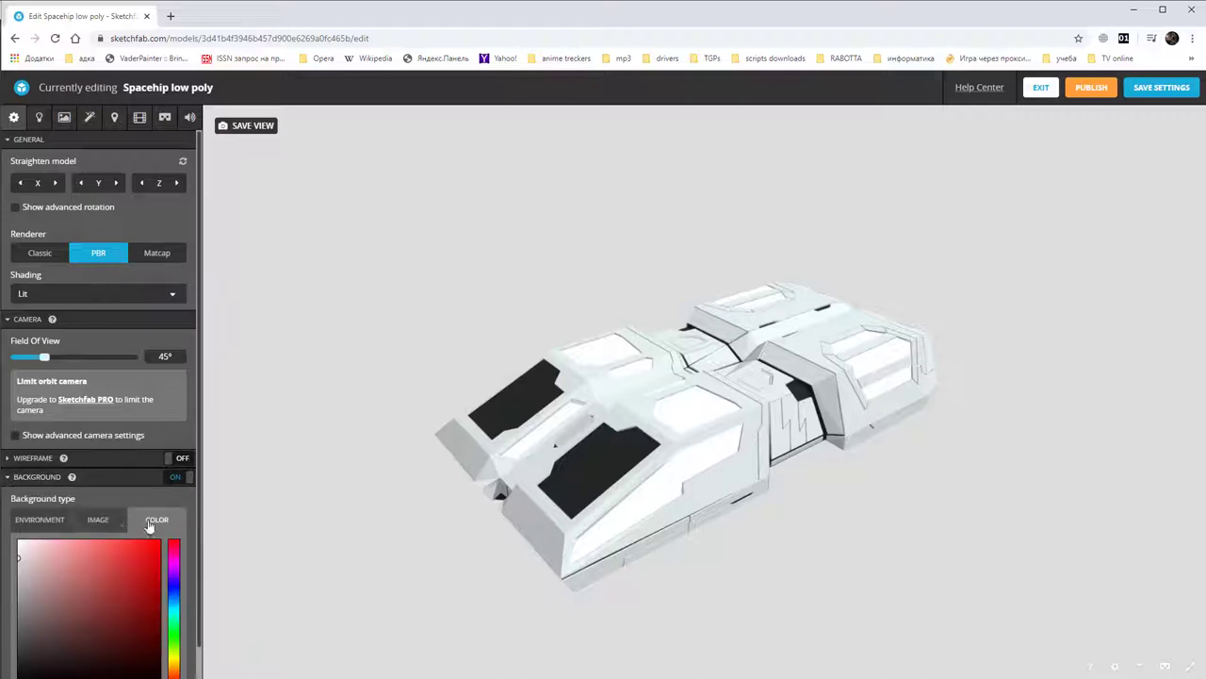
left_click(105, 520)
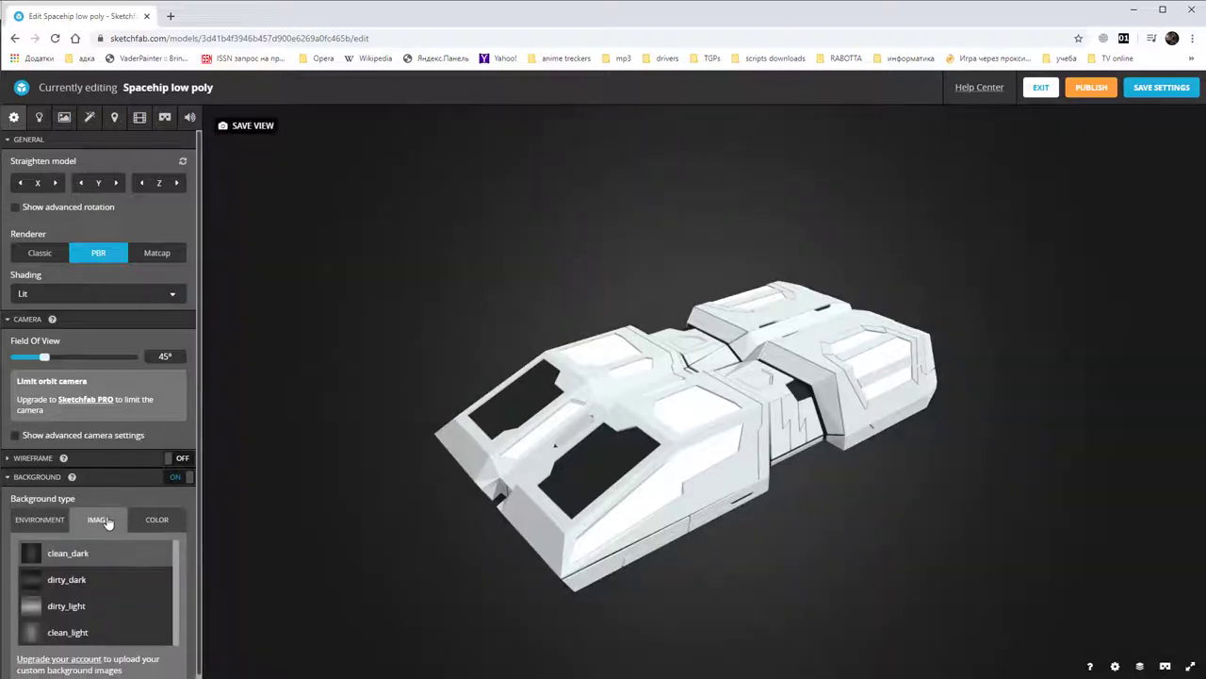
left_click(55, 524)
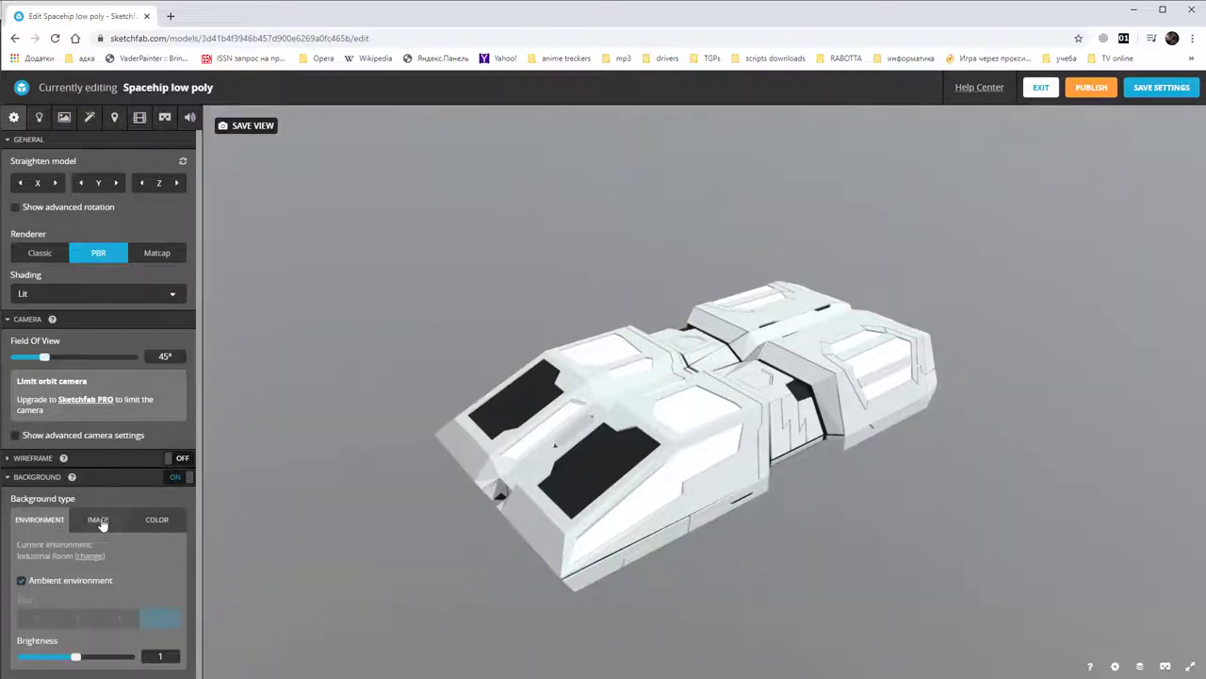
left_click(102, 520)
left_click(142, 524)
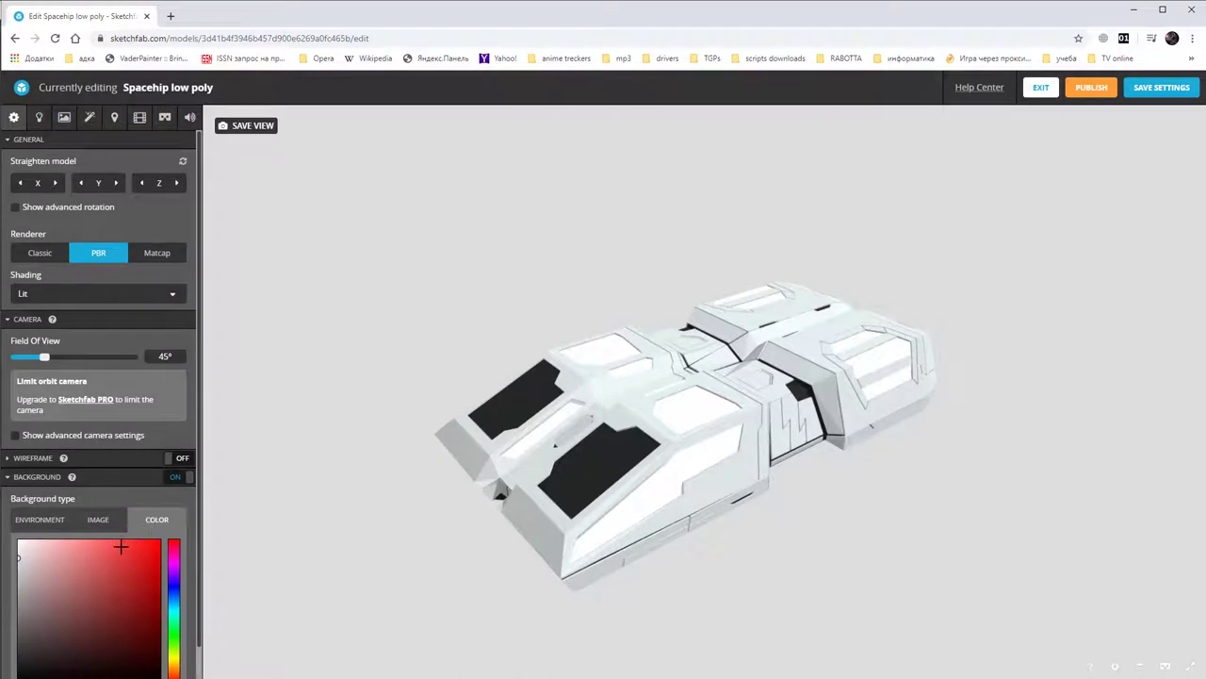
left_click(121, 547)
left_click(108, 528)
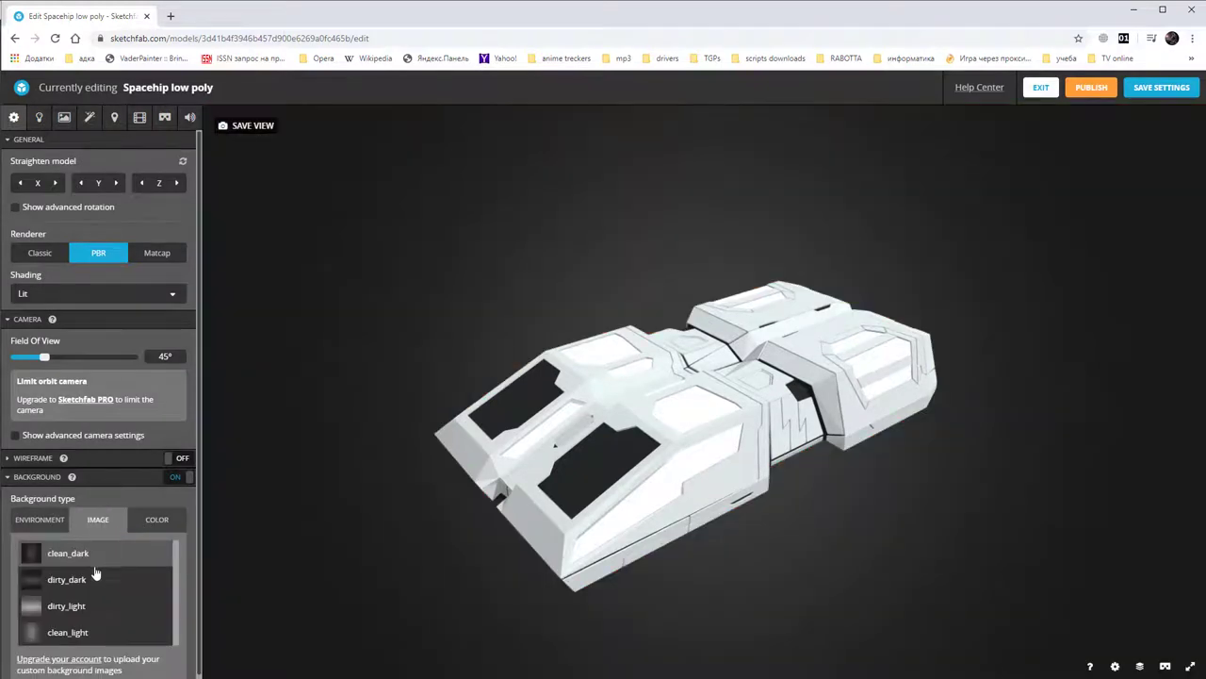
left_click(89, 606)
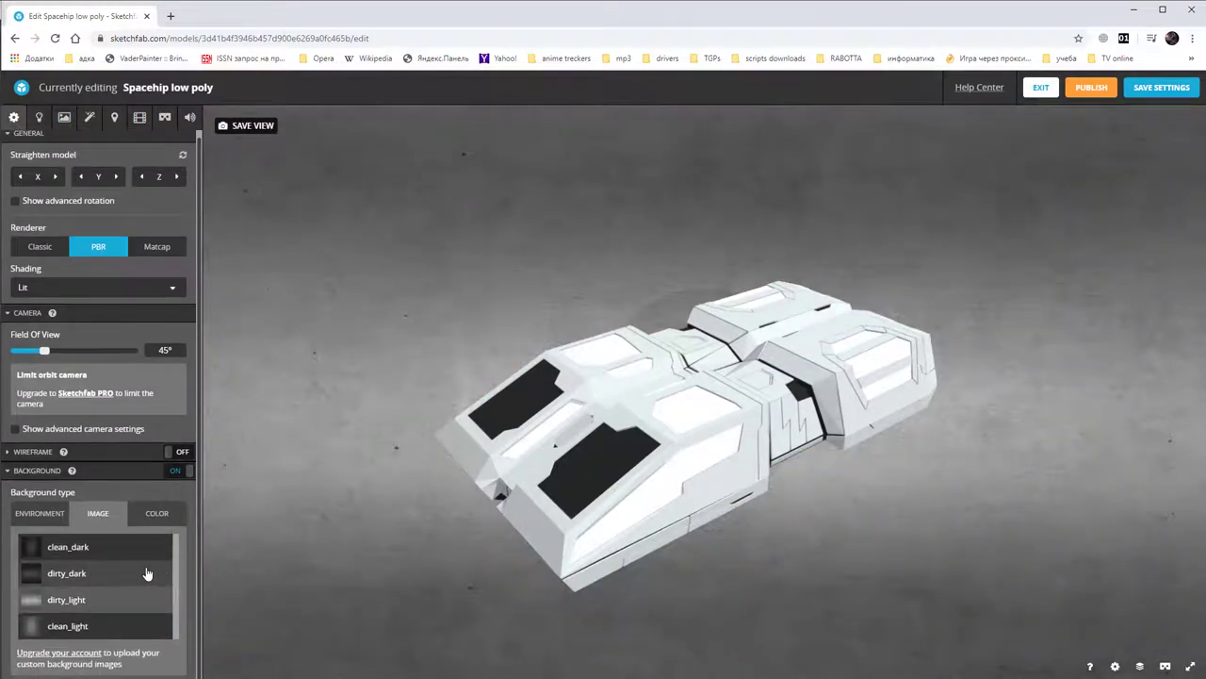
- Set the background type to Environment with a brightness of 1.021
left_click(45, 522)
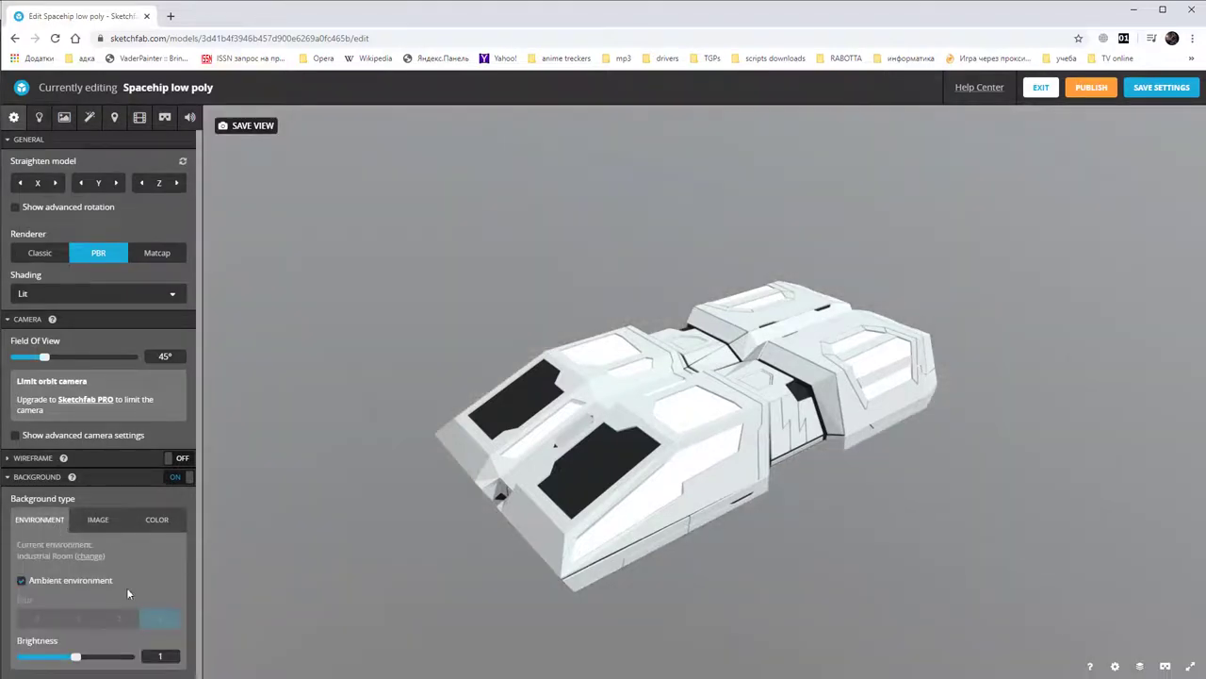
left_click_drag(76, 656, 78, 659)
- Preview the spaceship with its wireframe displayed, then switch the wireframe off again
mouse_move(73, 461)
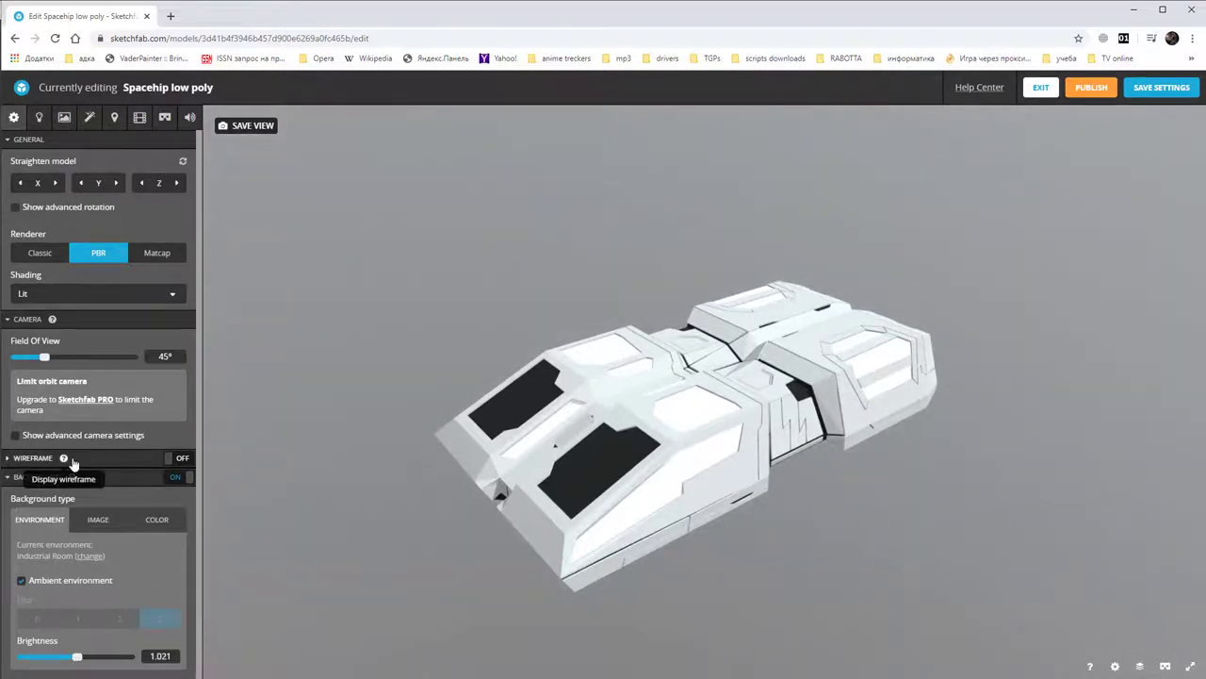
left_click(10, 459)
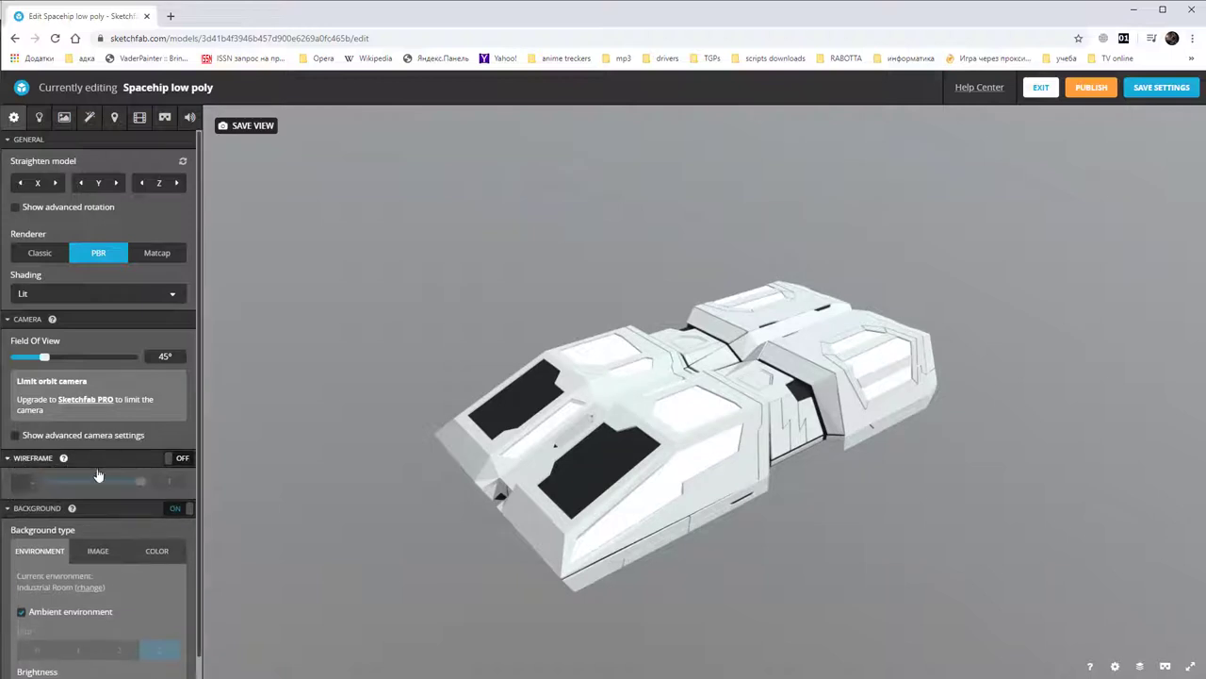
left_click(179, 458)
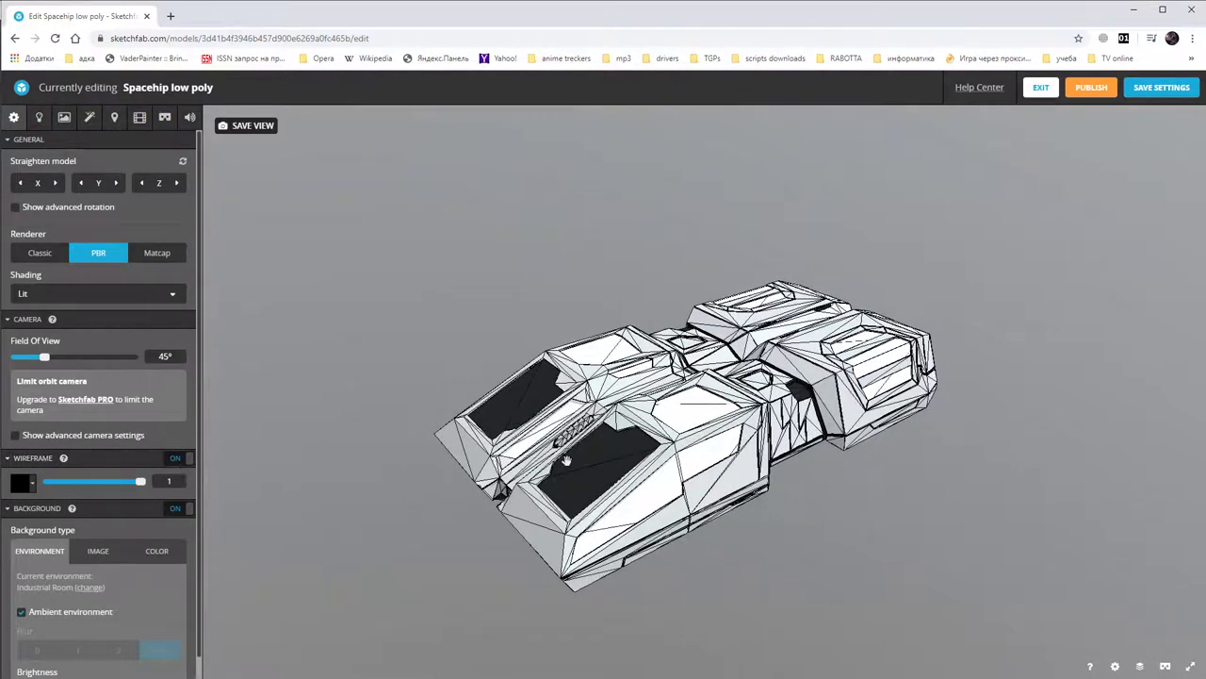
left_click(177, 459)
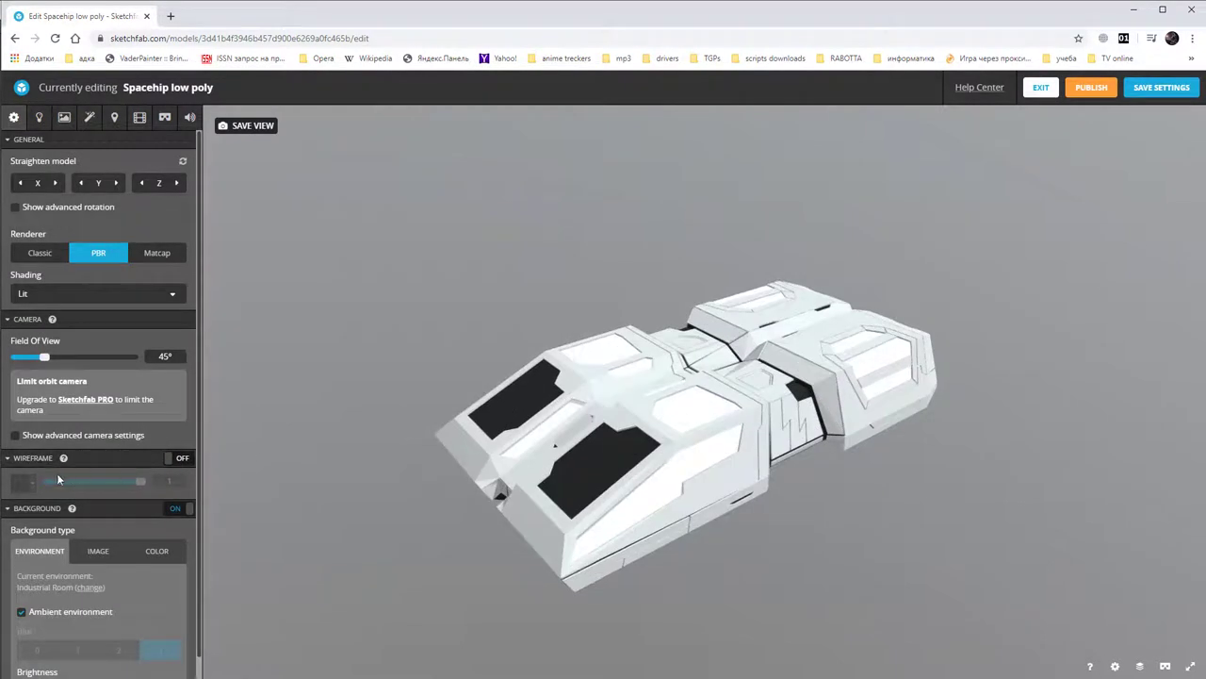
left_click(8, 459)
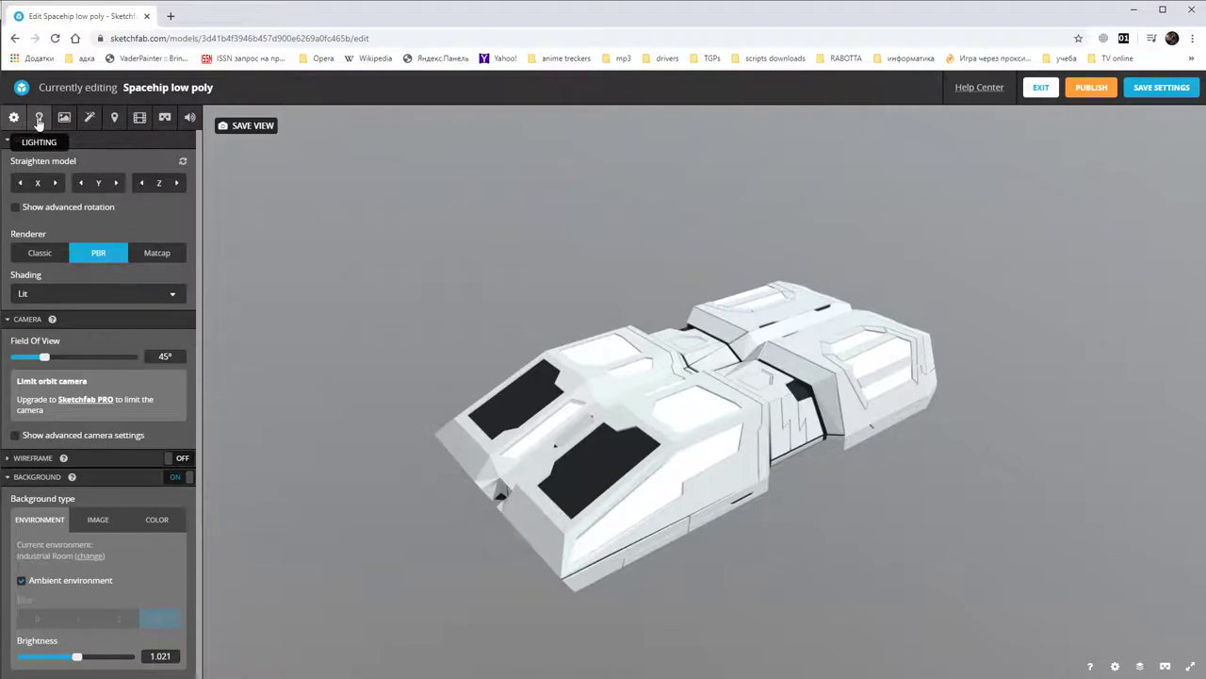
- Browse the preset lighting environments available for the model in the lighting settings
left_click(38, 118)
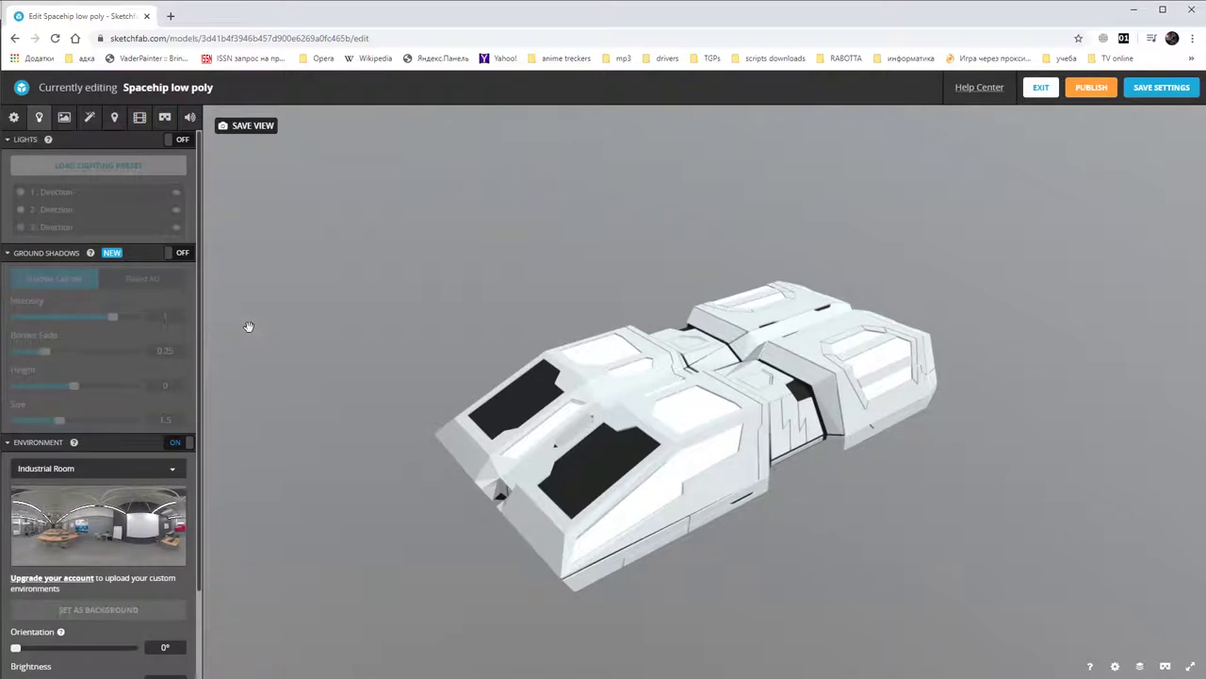
left_click(175, 443)
left_click(166, 472)
scroll(148, 565, "down", 5)
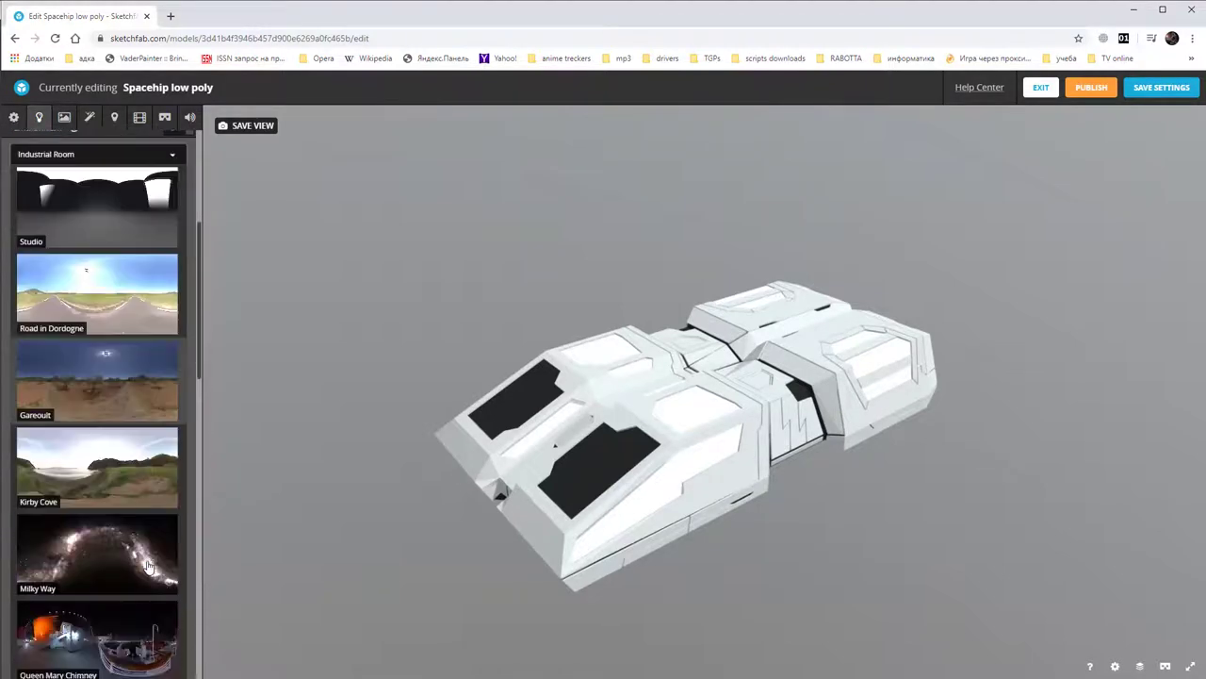